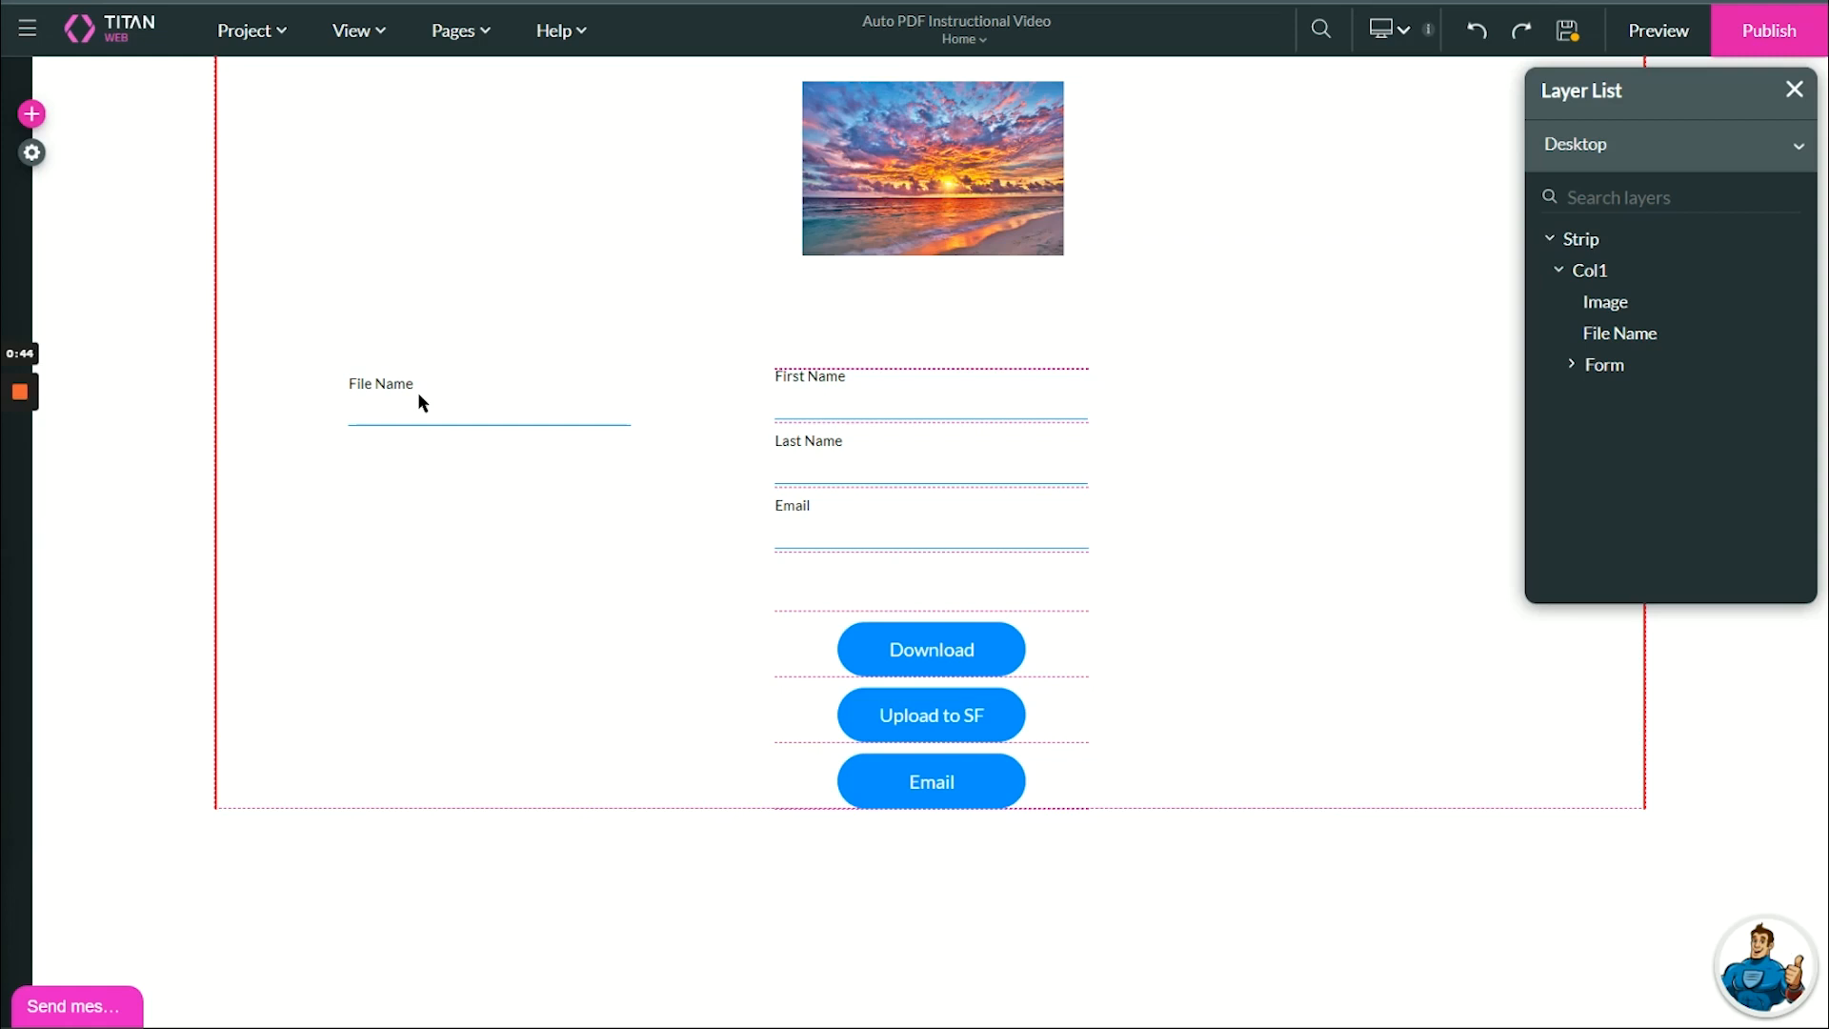
Start a new Auto PDF template in the project's Document Generation settings.
{"action": "left_click", "coordinate": [31, 152]}
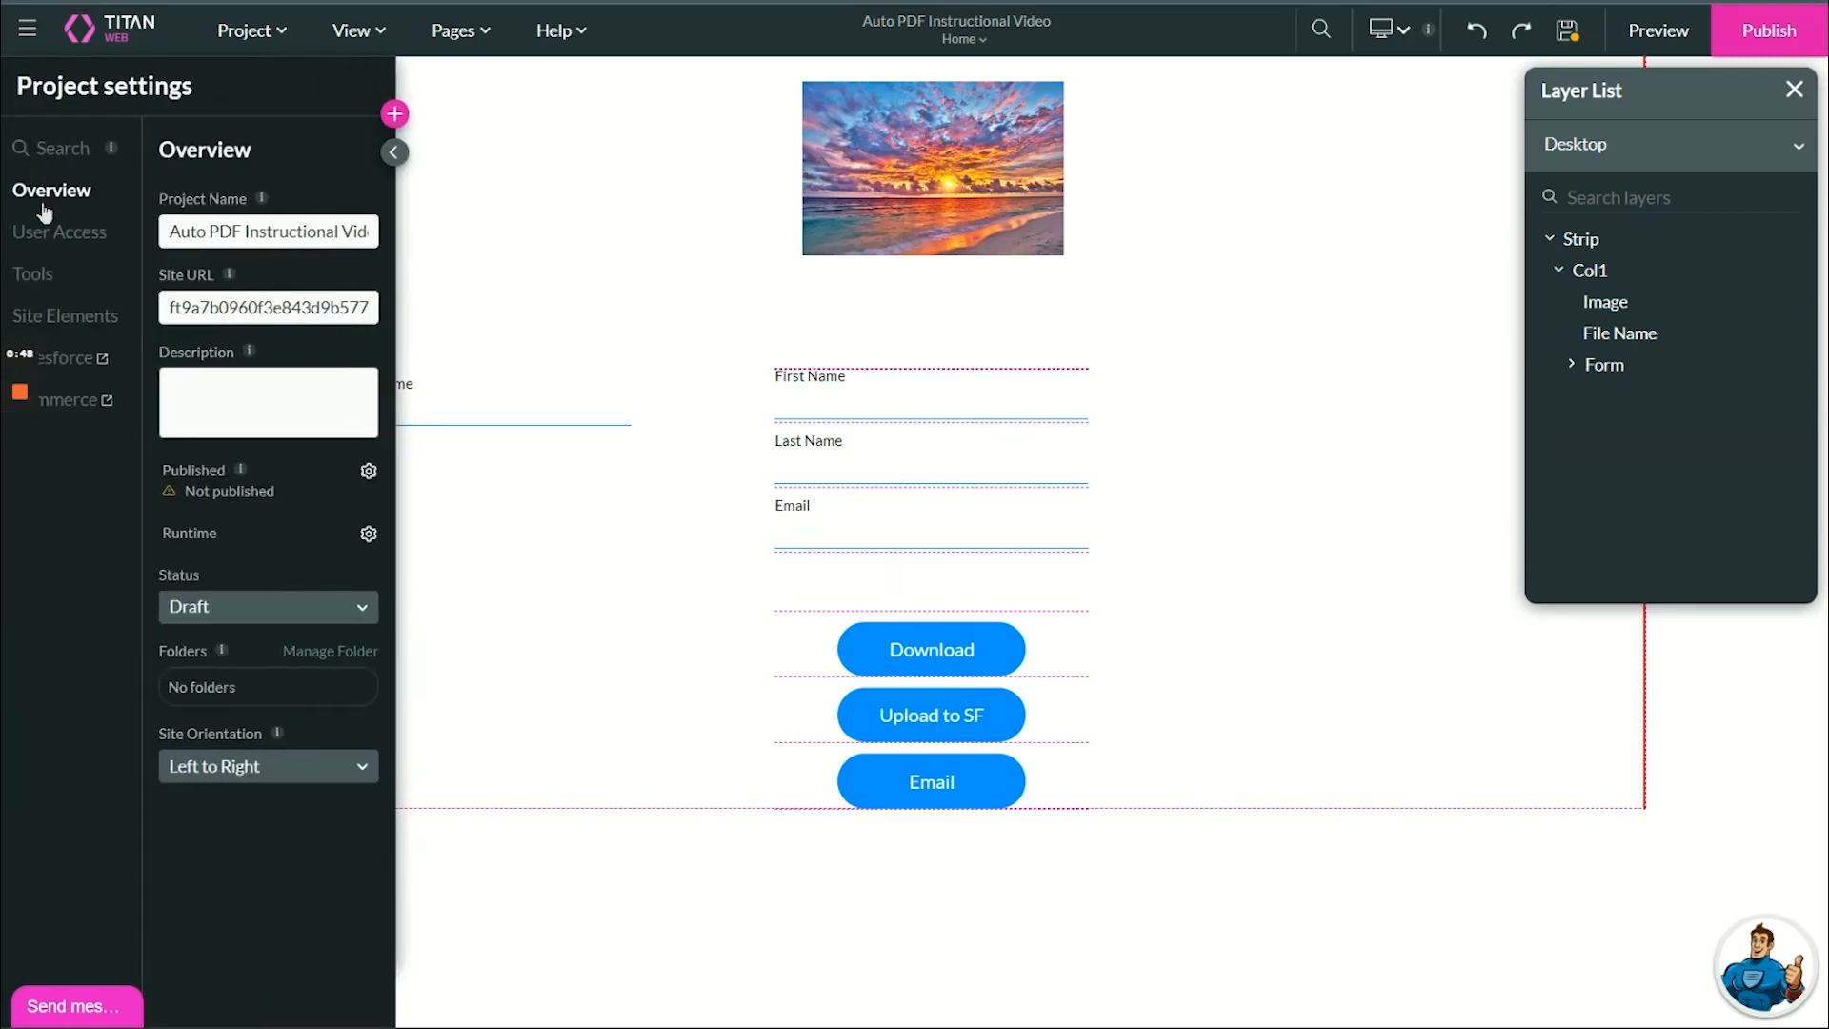
{"action": "left_click", "coordinate": [34, 274]}
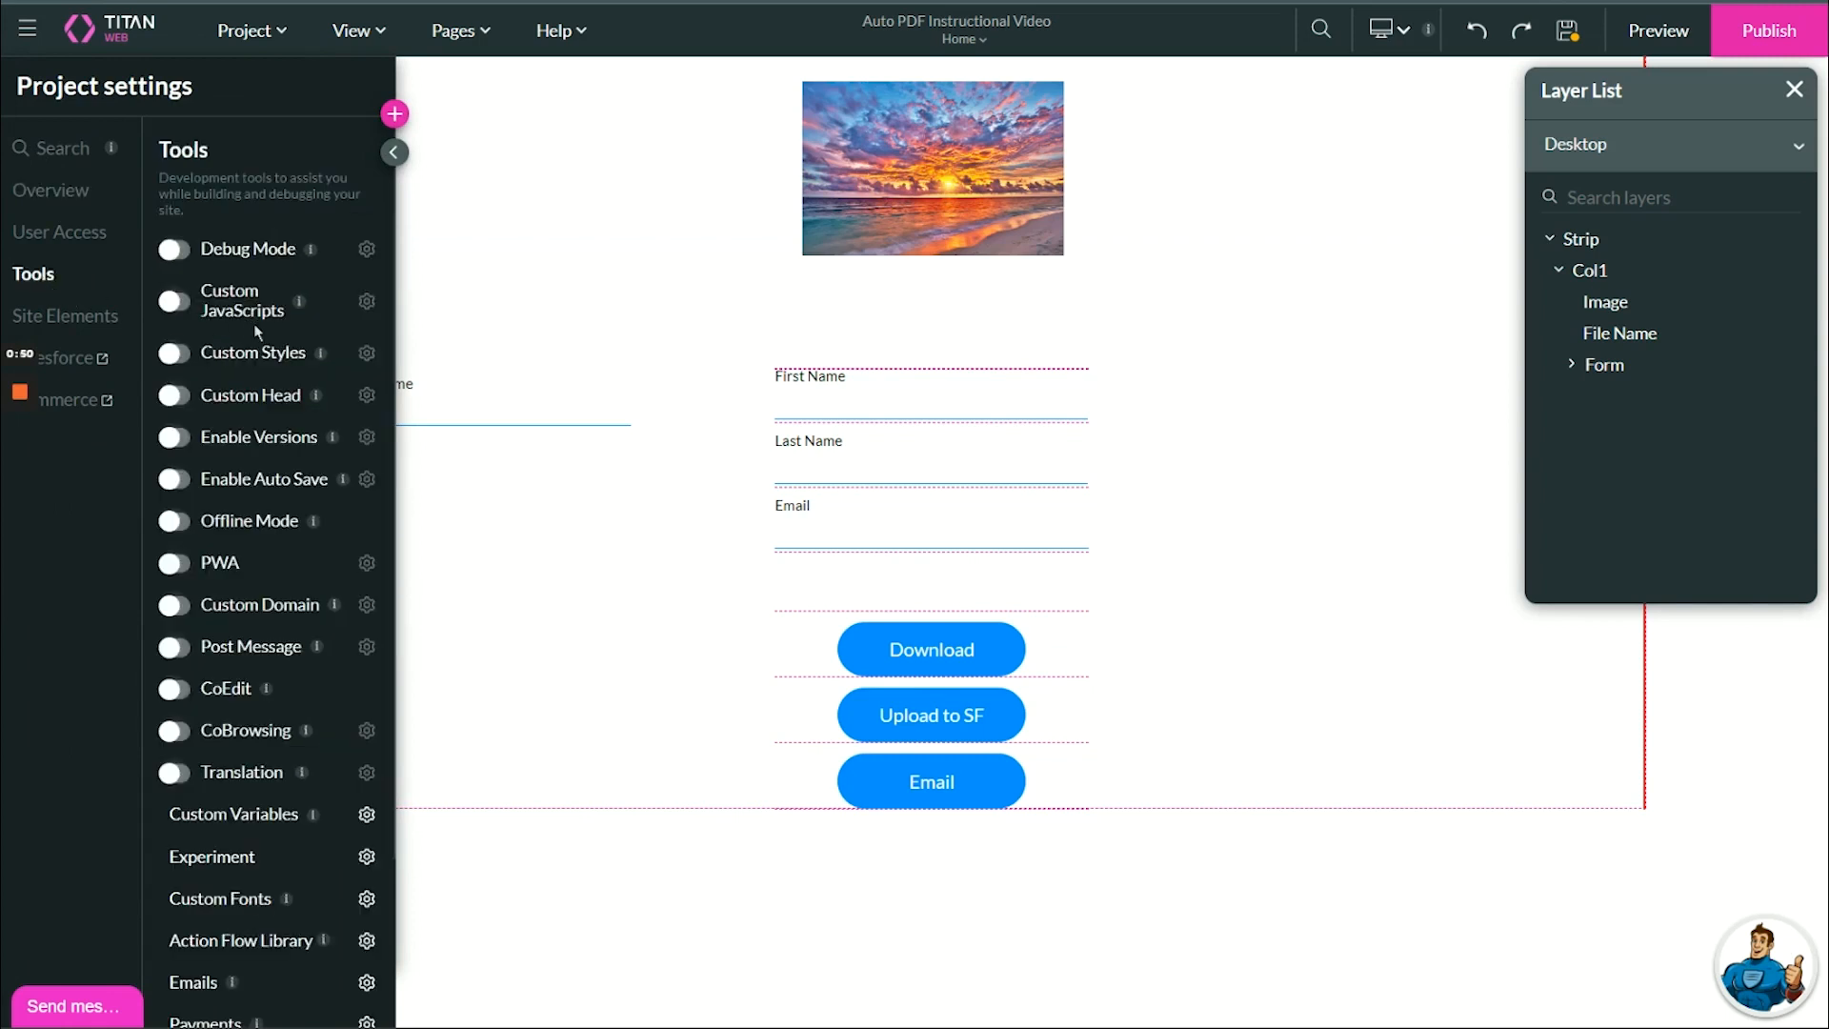
{"action": "scroll", "coordinate": [254, 324], "scroll_direction": "down", "scroll_amount": 2}
{"action": "scroll", "coordinate": [260, 348], "scroll_direction": "down", "scroll_amount": 1}
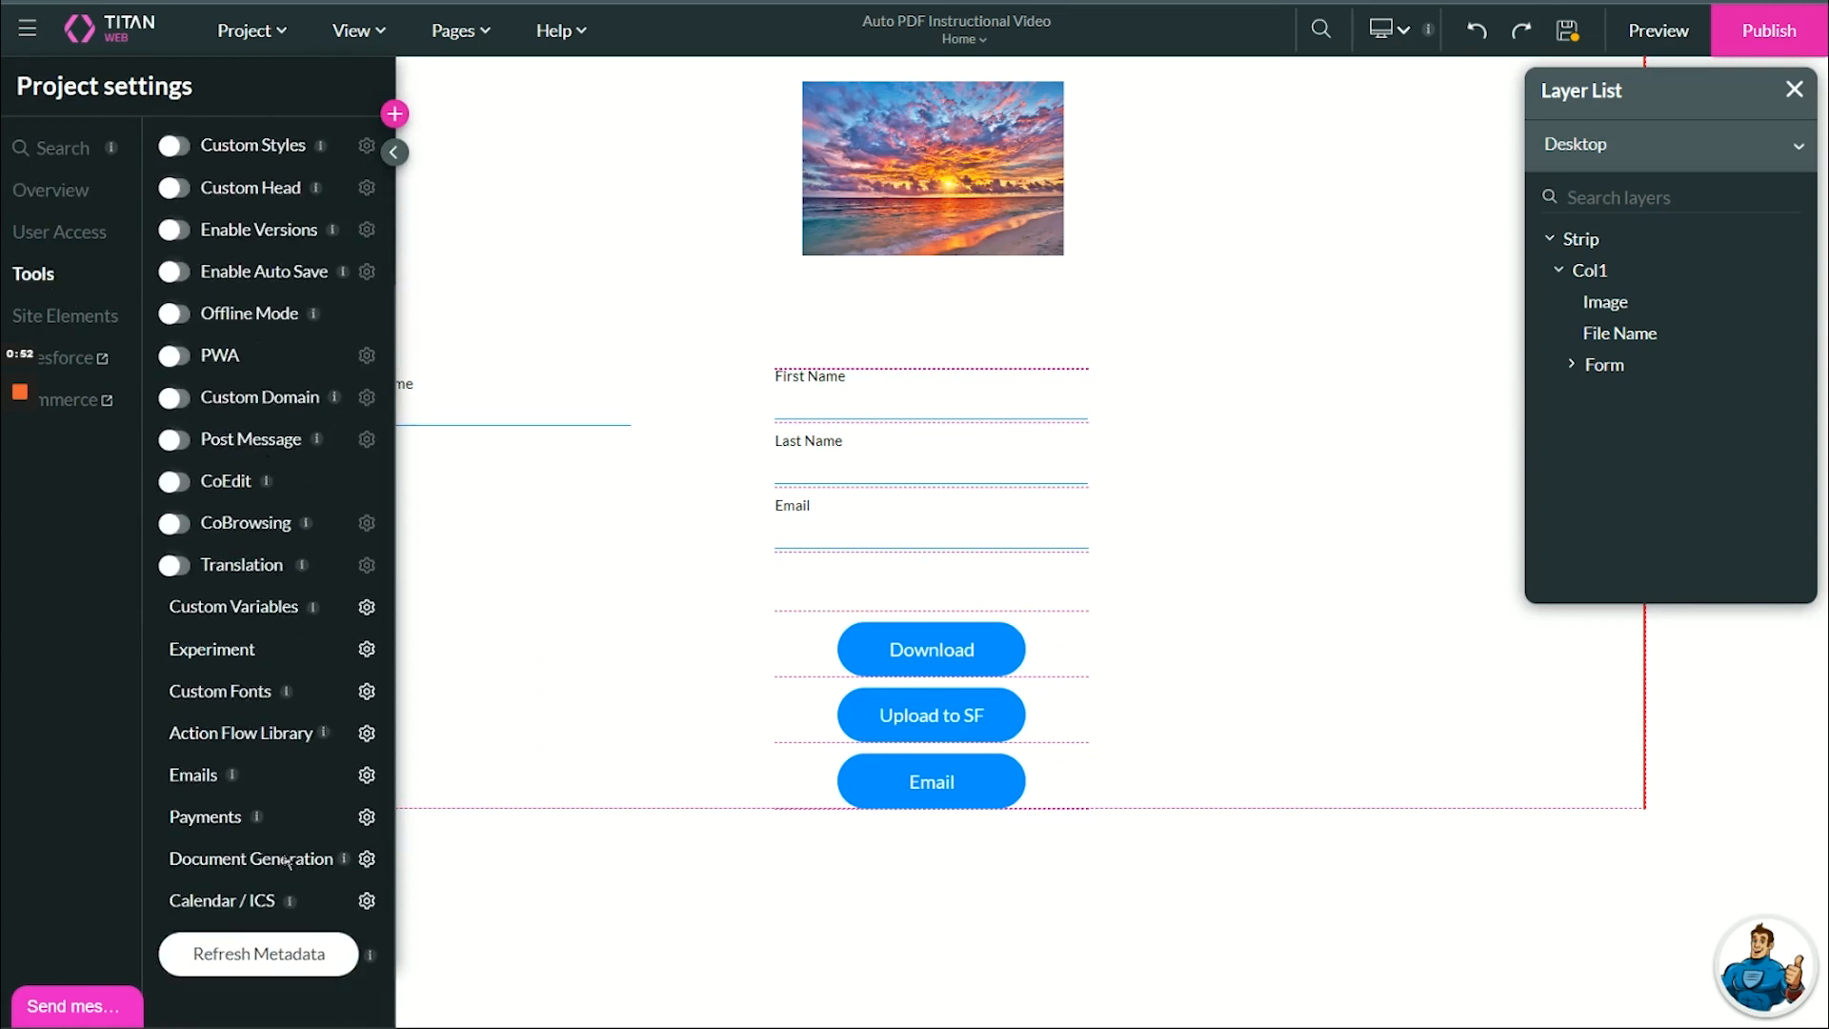
{"action": "left_click", "coordinate": [367, 860]}
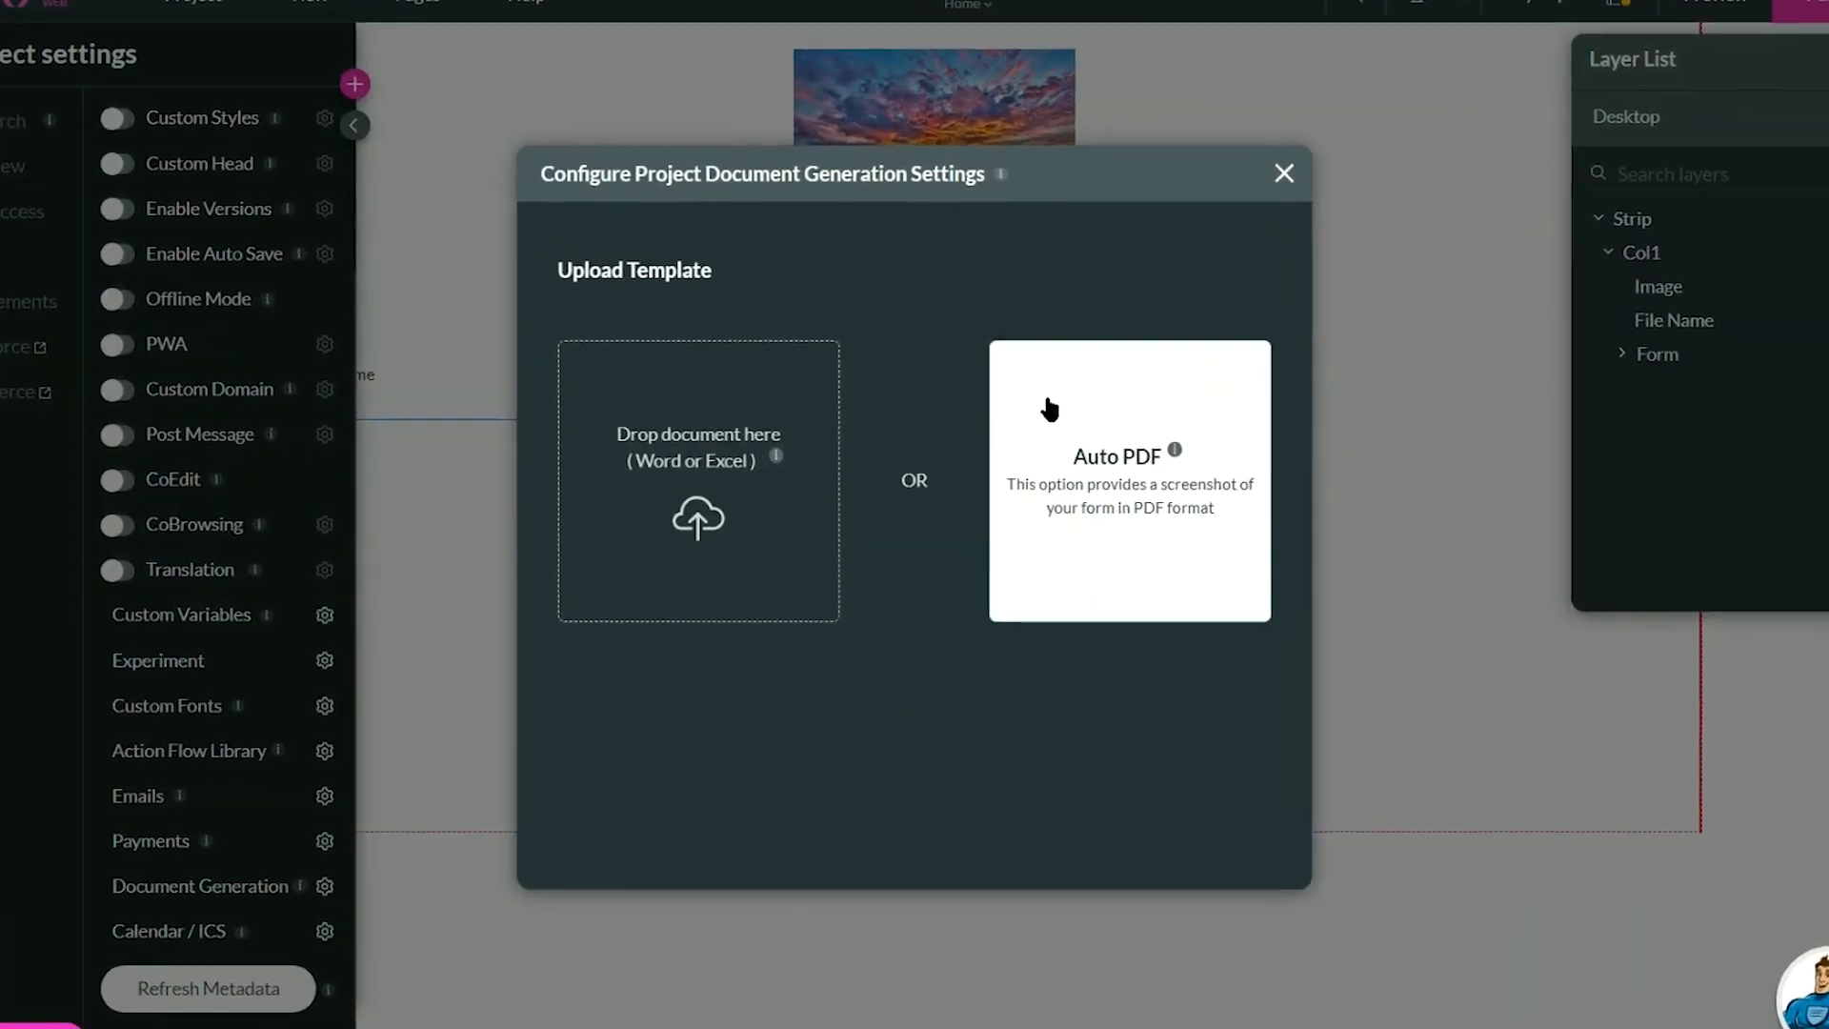
{"action": "left_click", "coordinate": [1077, 388]}
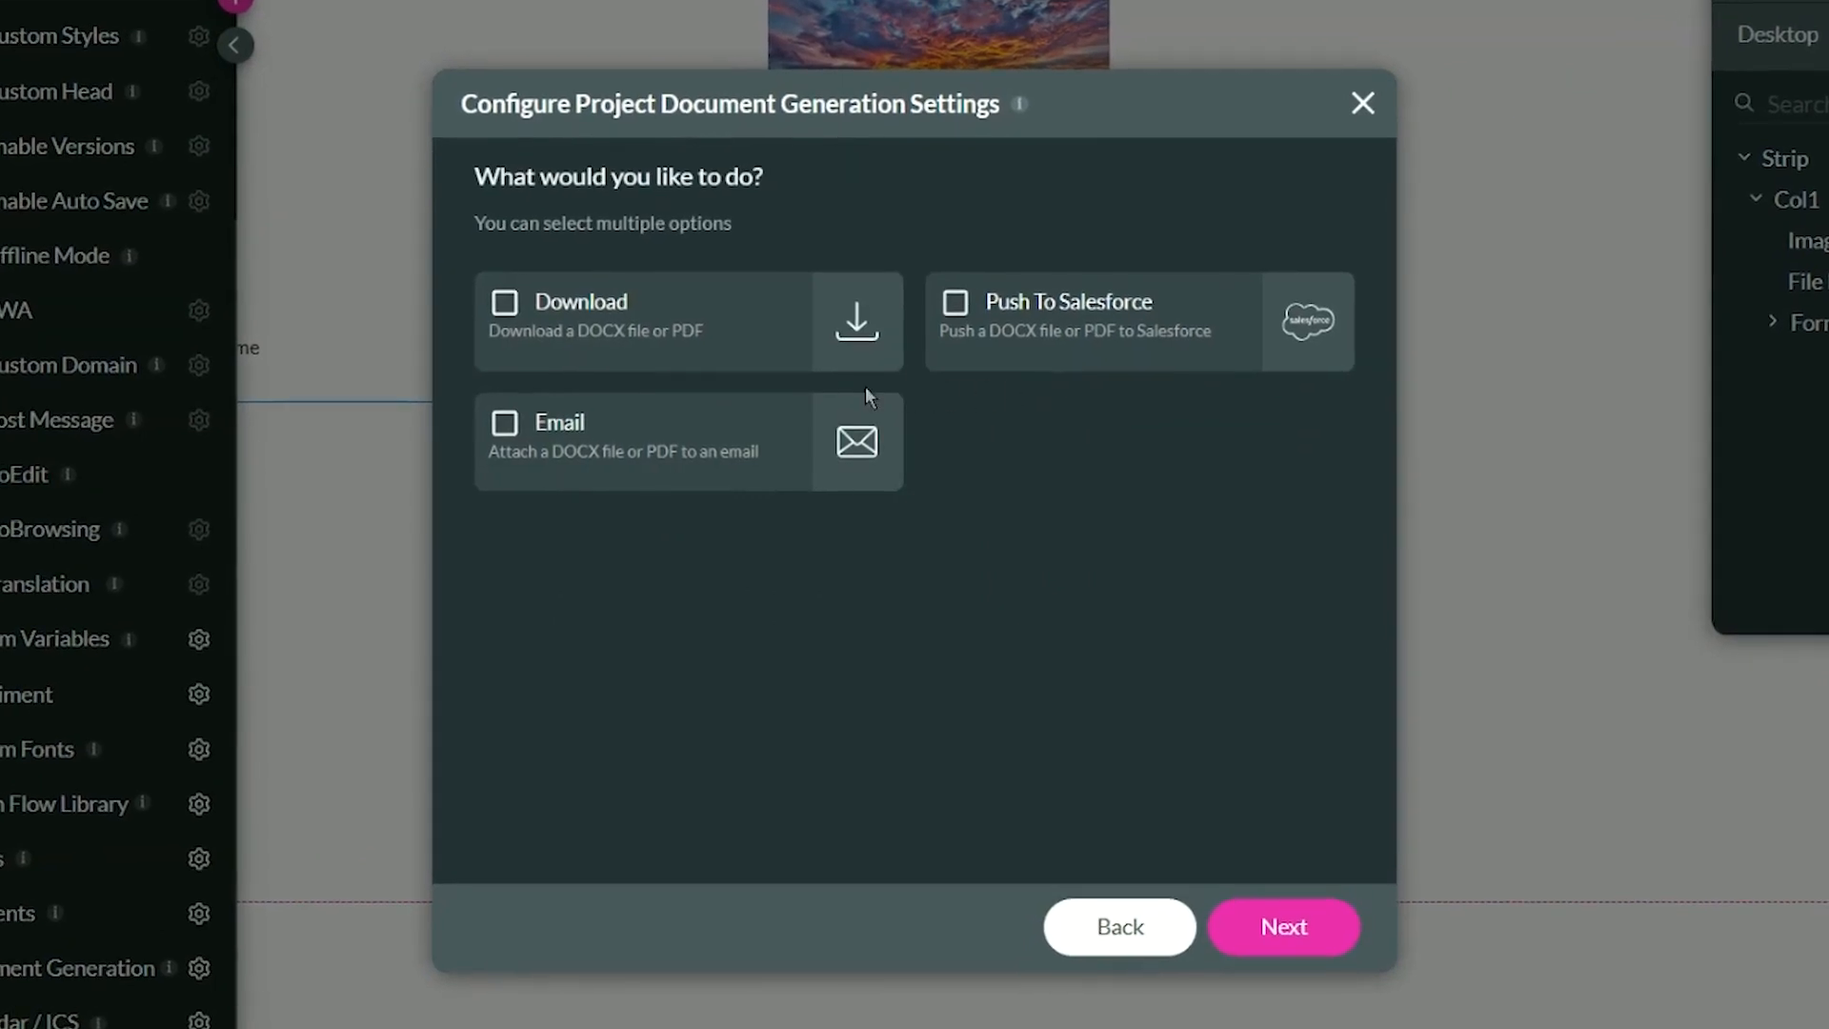
Choose Download, Push To Salesforce and Email as the things to do with the Auto PDF, and continue to its settings.
{"action": "left_click", "coordinate": [505, 307]}
{"action": "left_click", "coordinate": [957, 319]}
{"action": "left_click", "coordinate": [508, 438]}
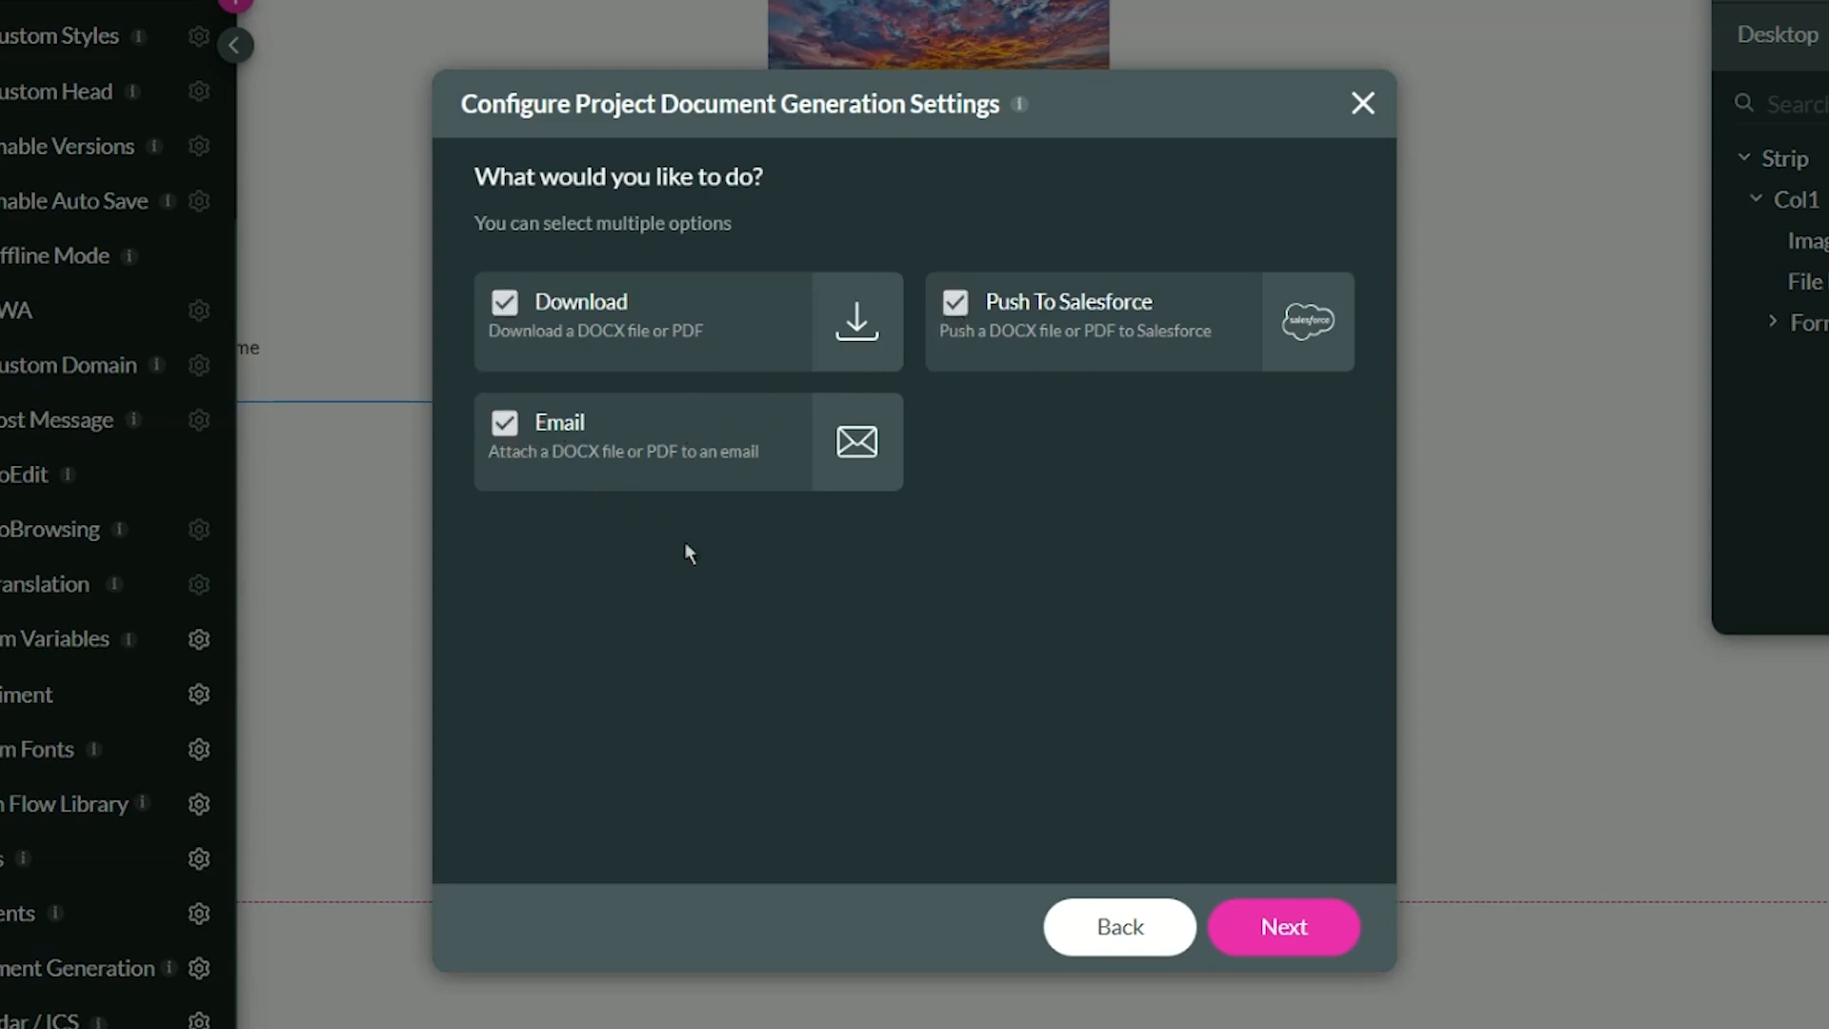
{"action": "left_click", "coordinate": [1226, 922]}
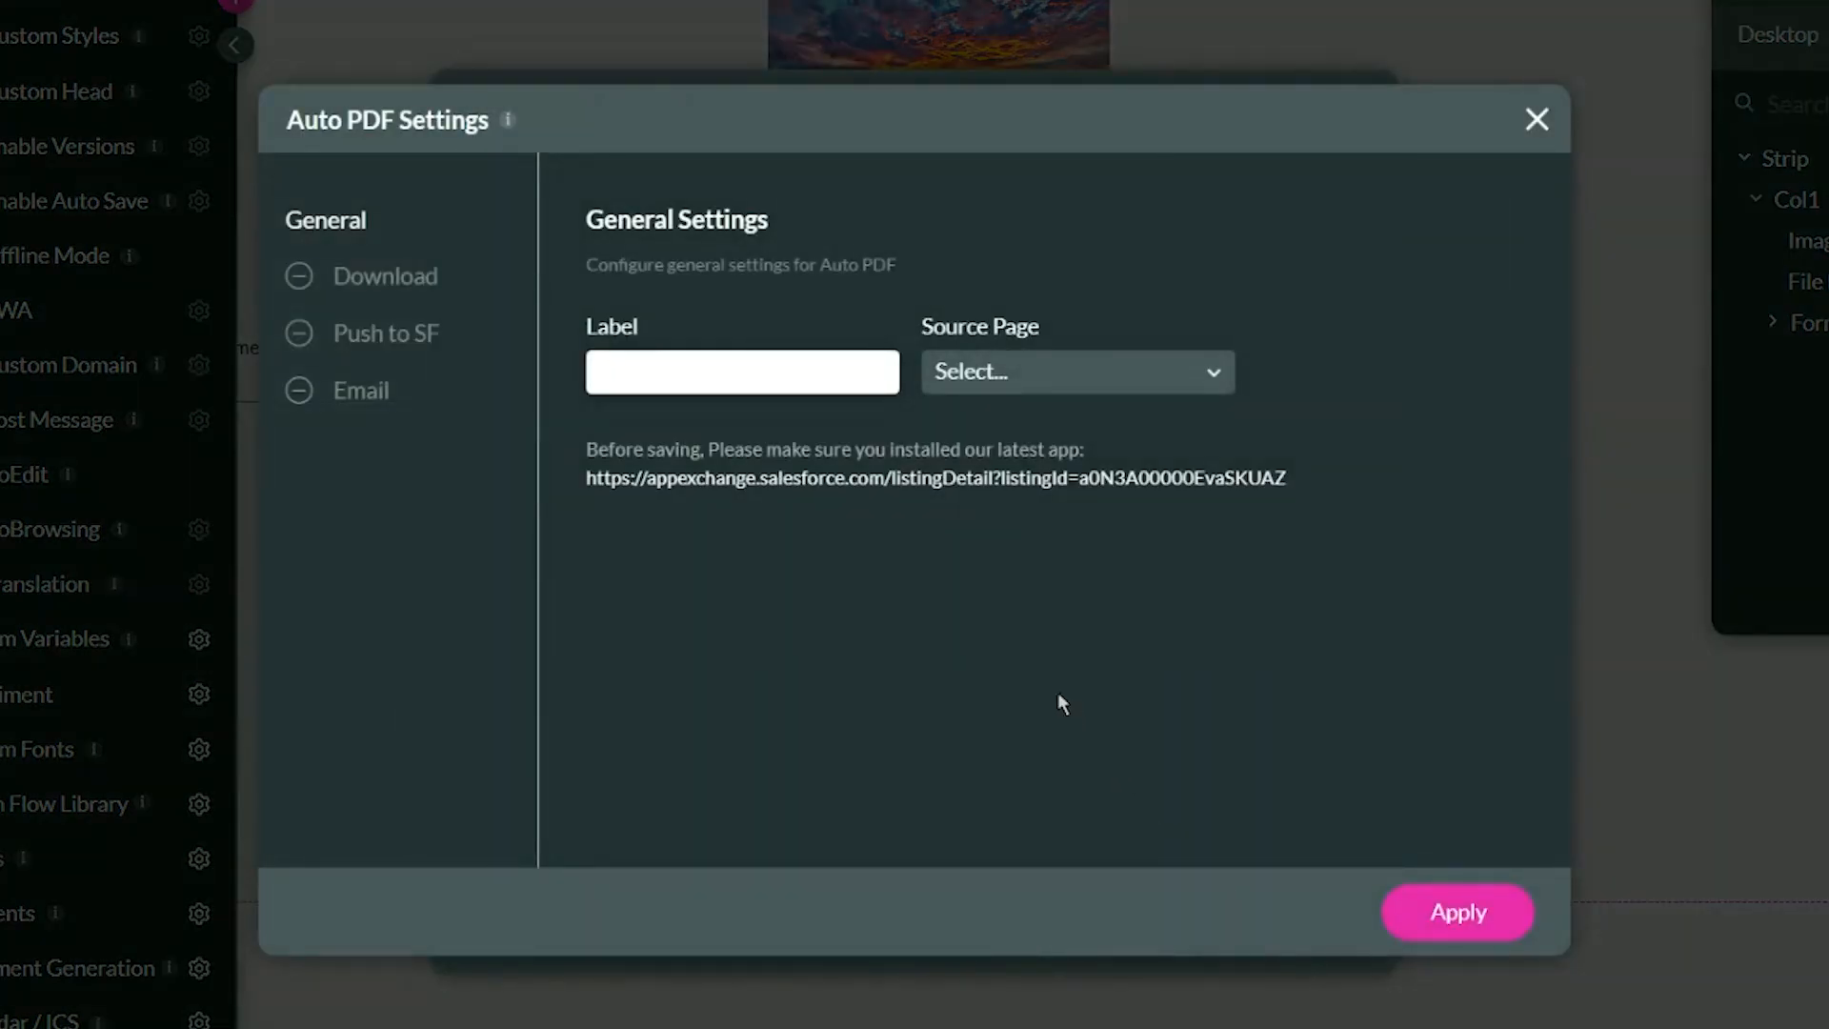
Label the Auto PDF "My First AutoPDF" and set its source page to Home.
{"action": "left_click", "coordinate": [717, 376]}
{"action": "type", "text": "My First AutoPDF"}
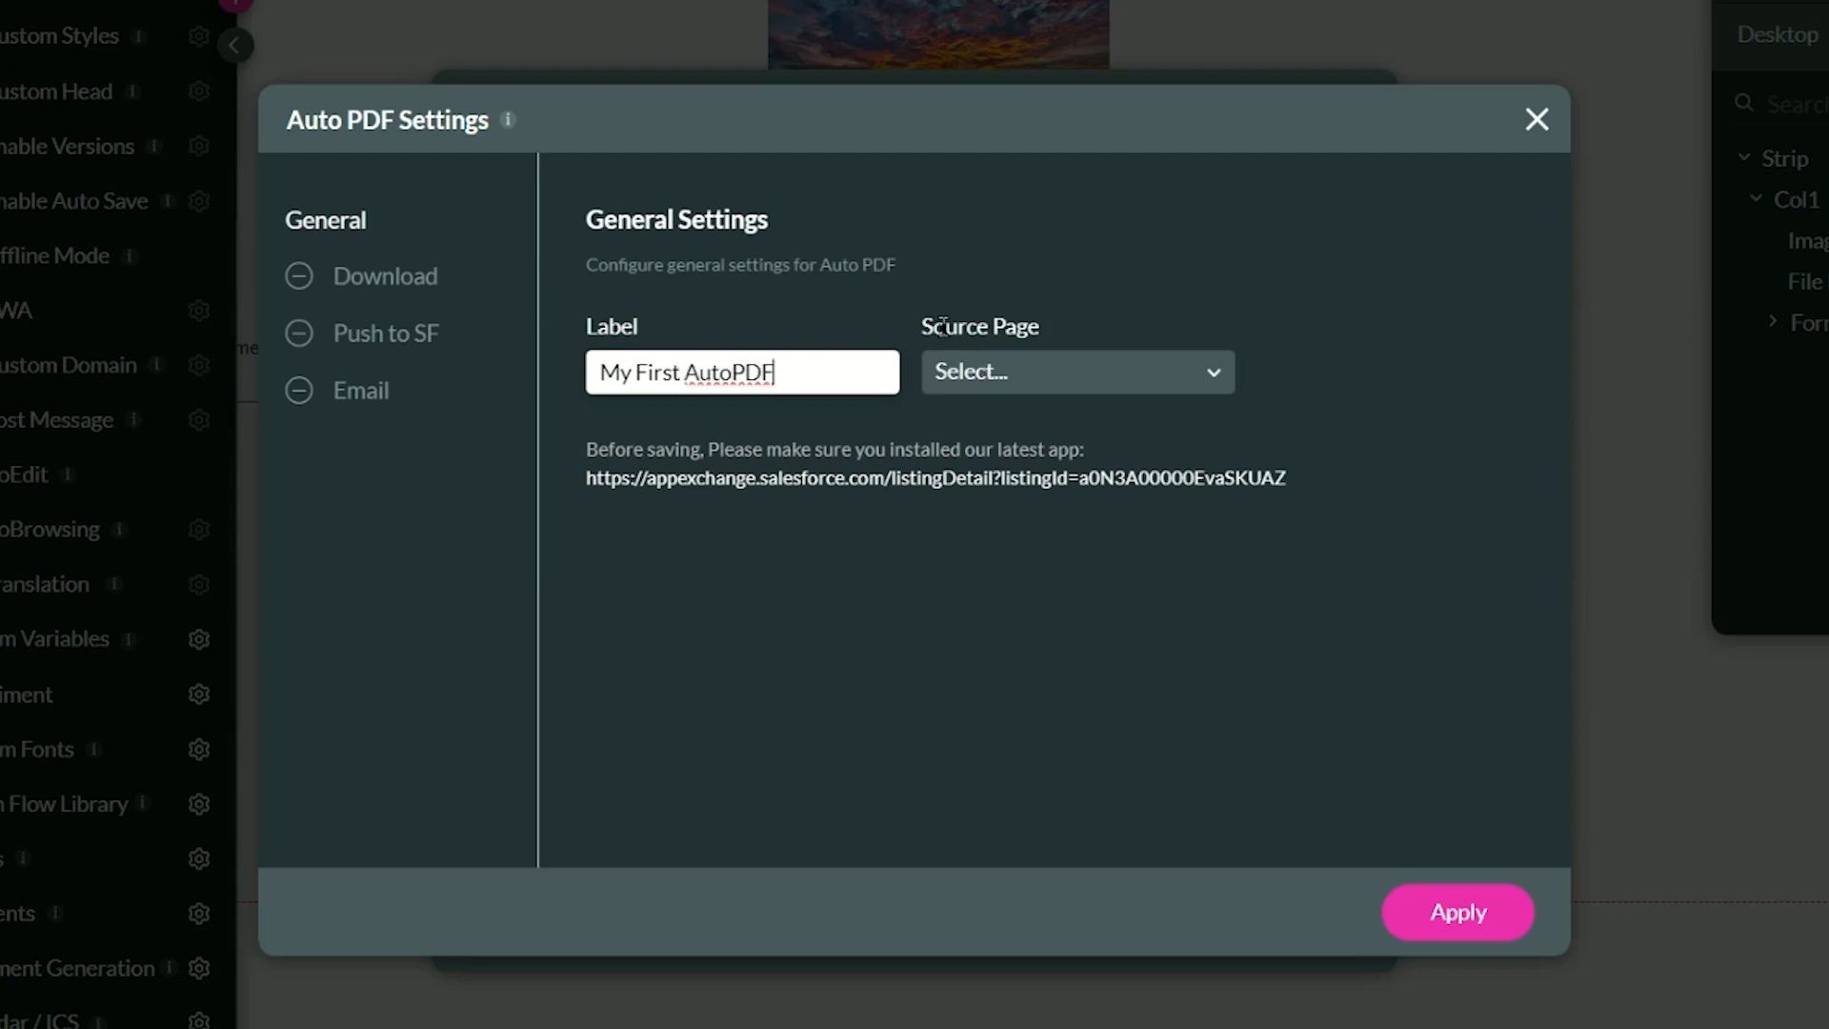
{"action": "left_click", "coordinate": [1035, 377]}
{"action": "left_click", "coordinate": [1025, 438]}
{"action": "left_click", "coordinate": [1029, 381]}
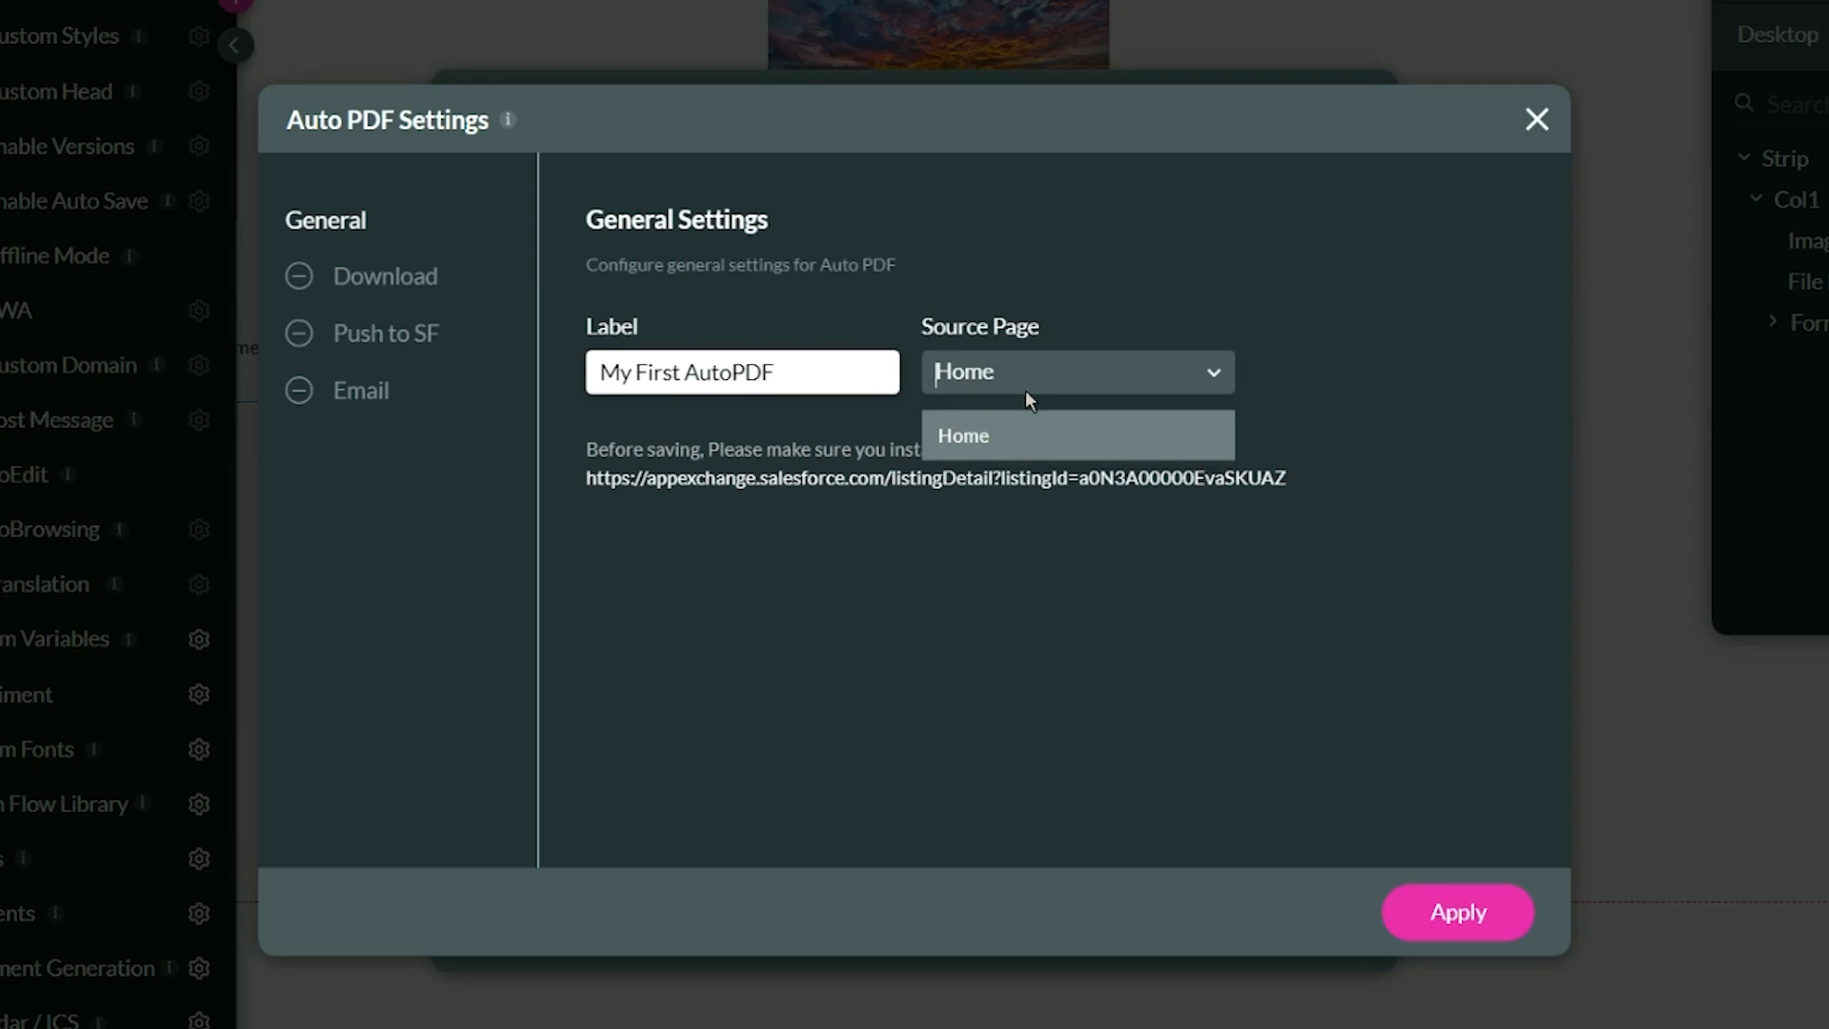
{"action": "left_click", "coordinate": [990, 448]}
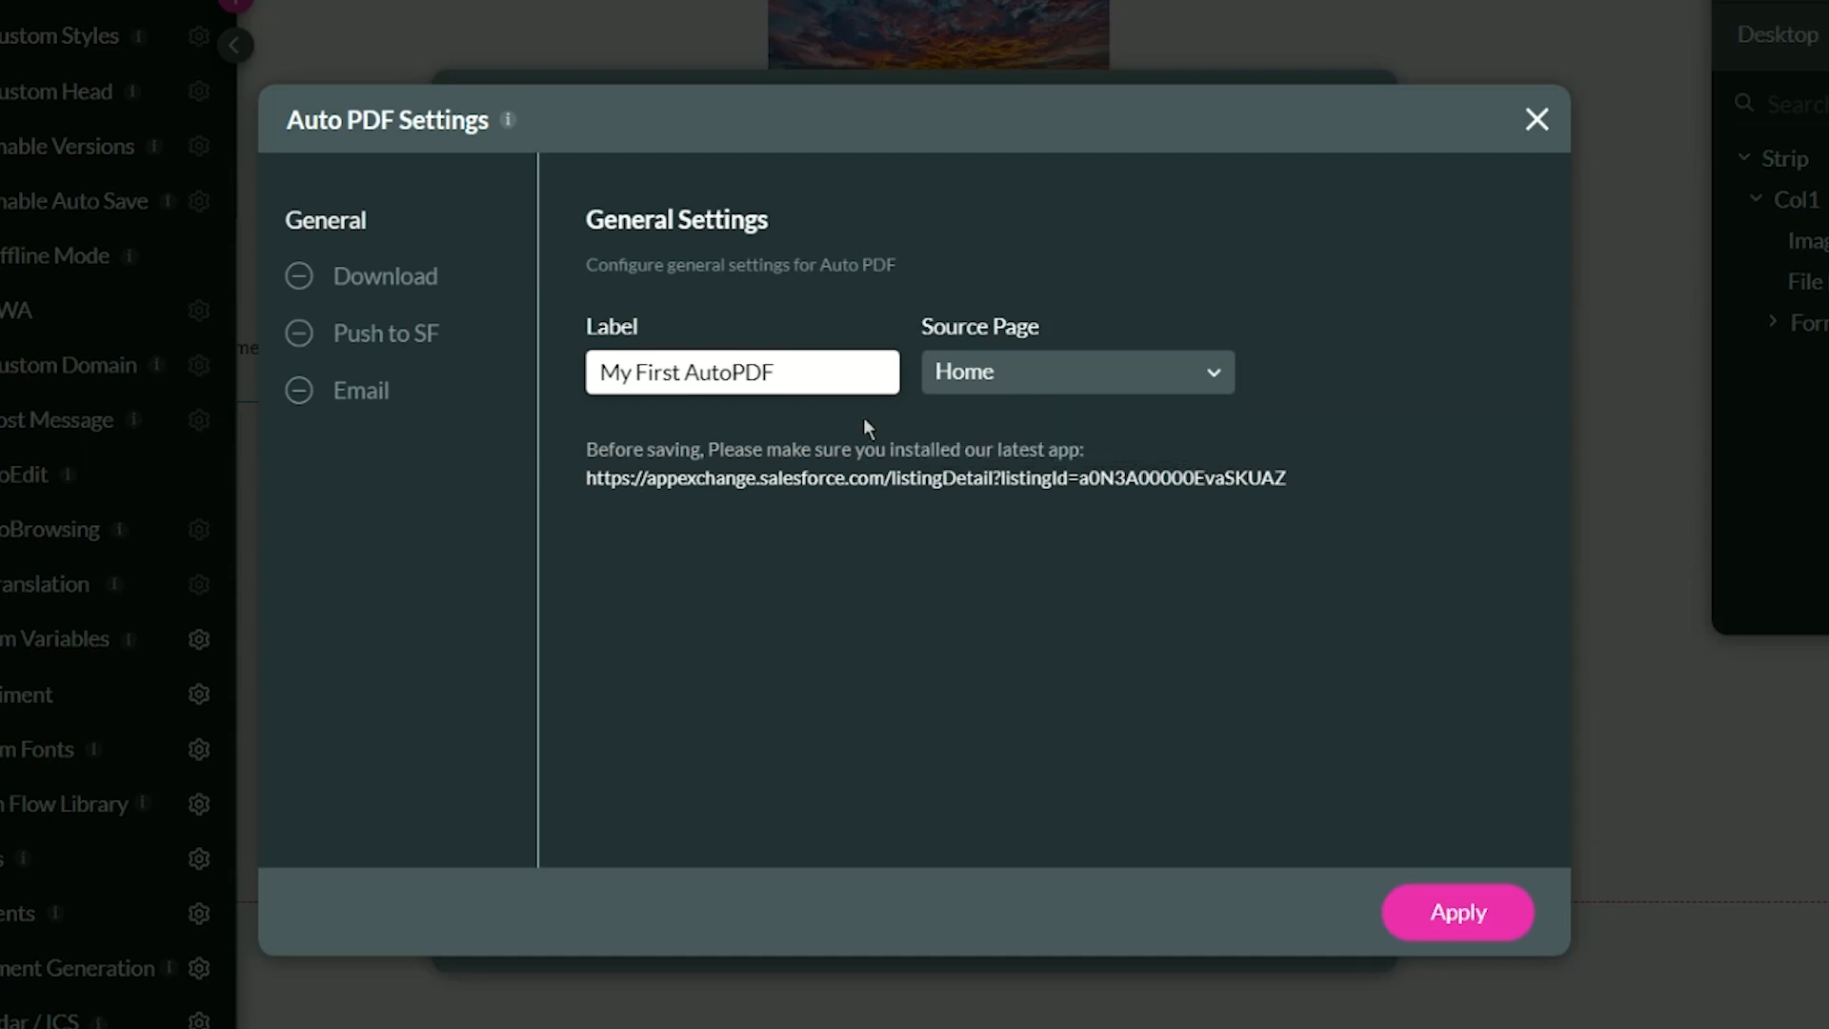
Give the Auto PDF download the custom file name "My File Name", with Enable Download on.
{"action": "left_click", "coordinate": [411, 286]}
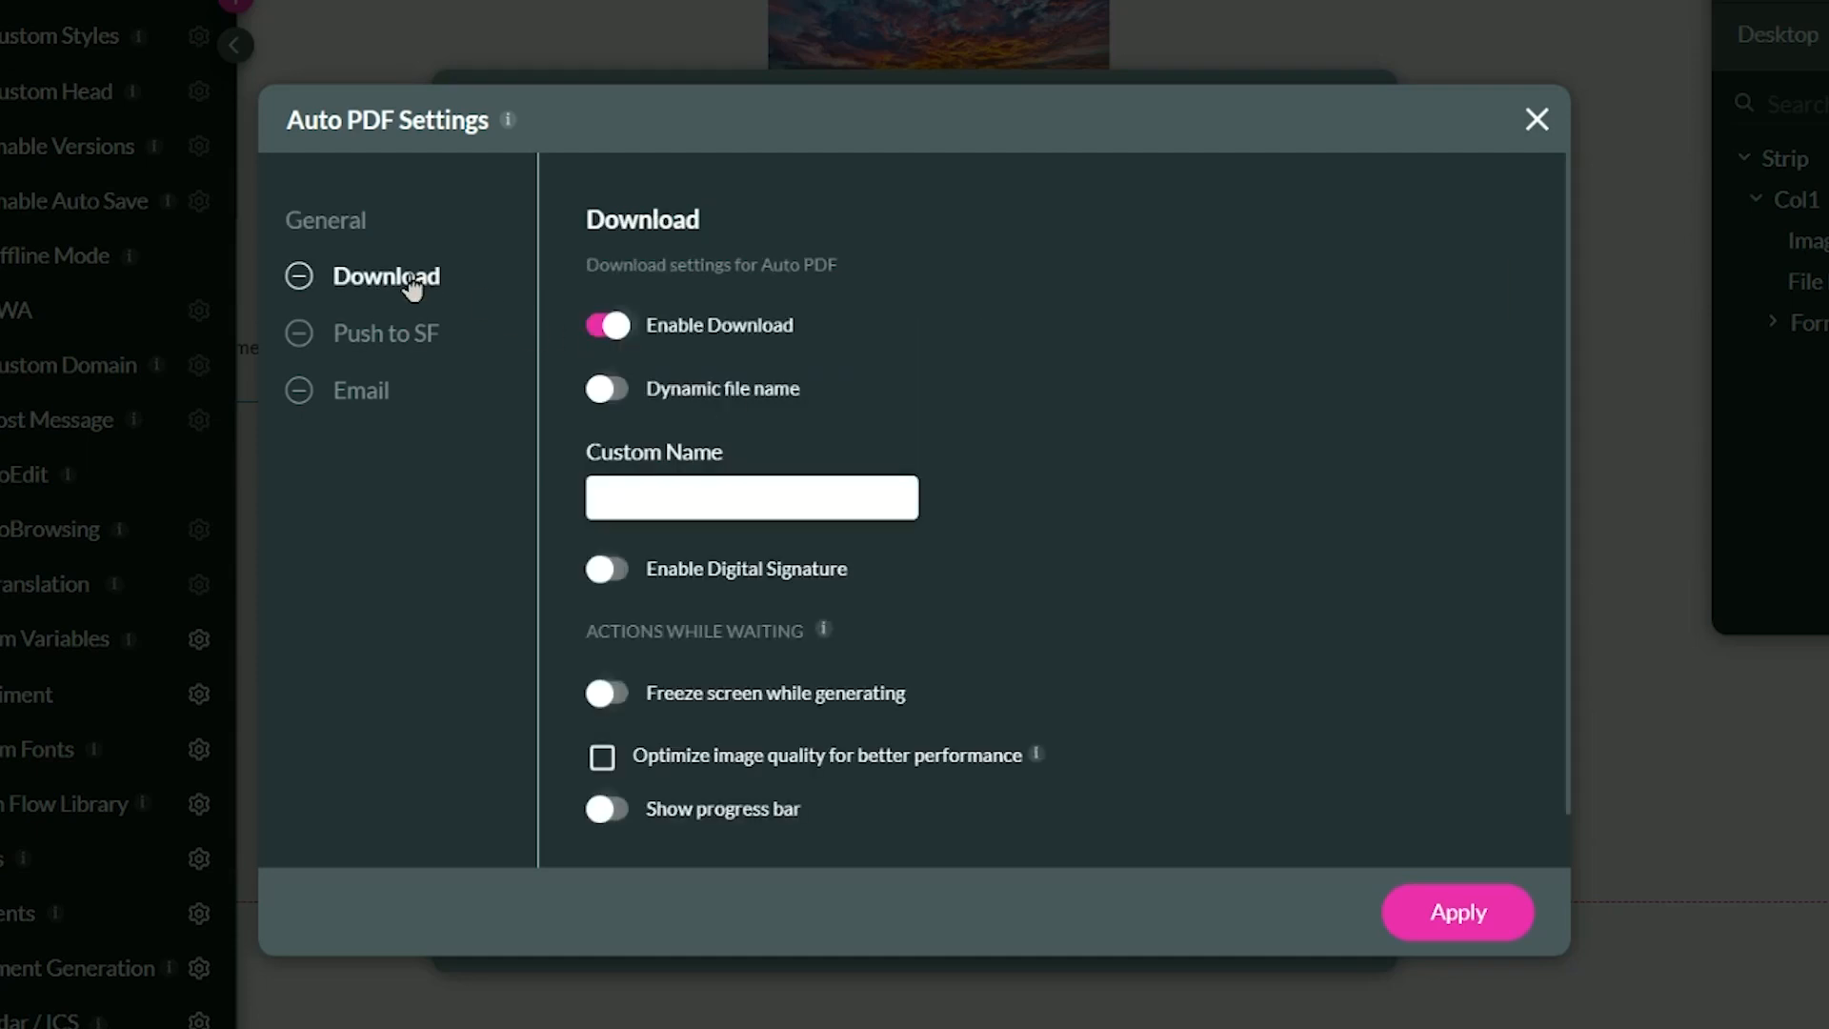
{"action": "left_click", "coordinate": [607, 336]}
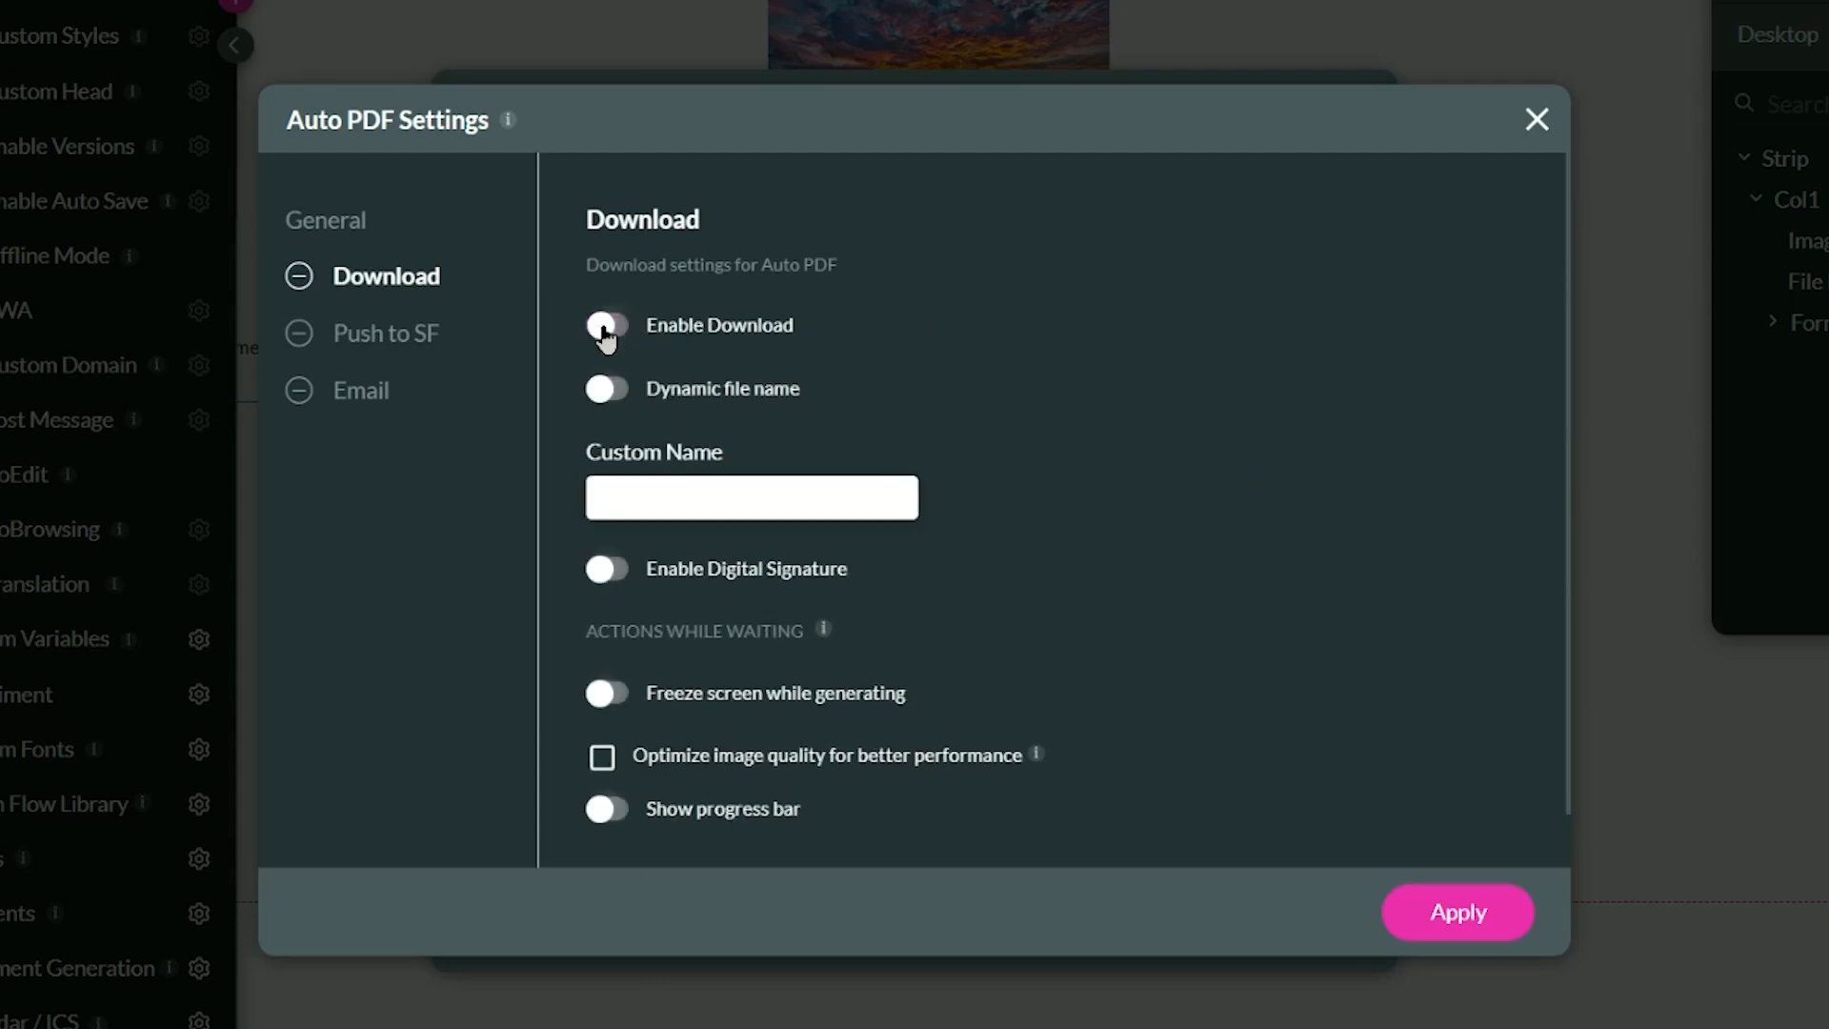
{"action": "left_click", "coordinate": [607, 333]}
{"action": "left_click", "coordinate": [690, 489]}
{"action": "type", "text": "My File Nam"}
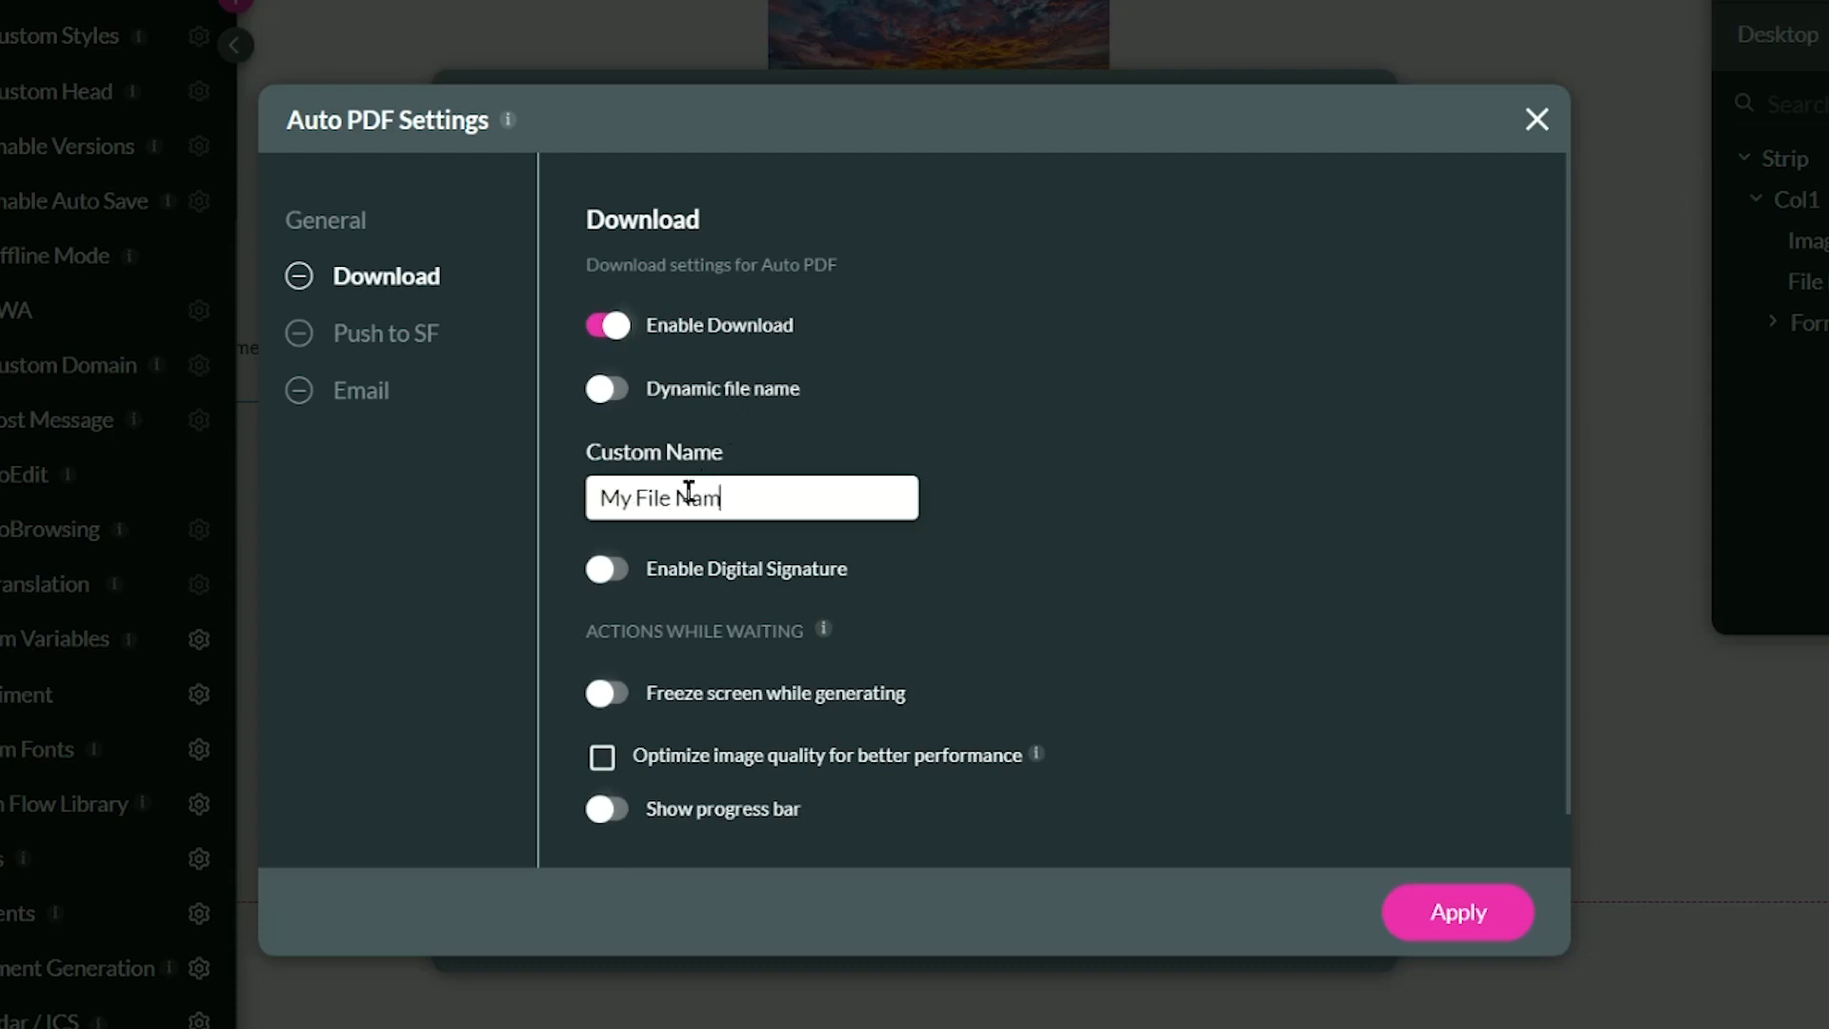
{"action": "type", "text": "e"}
Turn on the dynamic file name for the download and take it from the File Name field.
{"action": "left_click", "coordinate": [615, 388]}
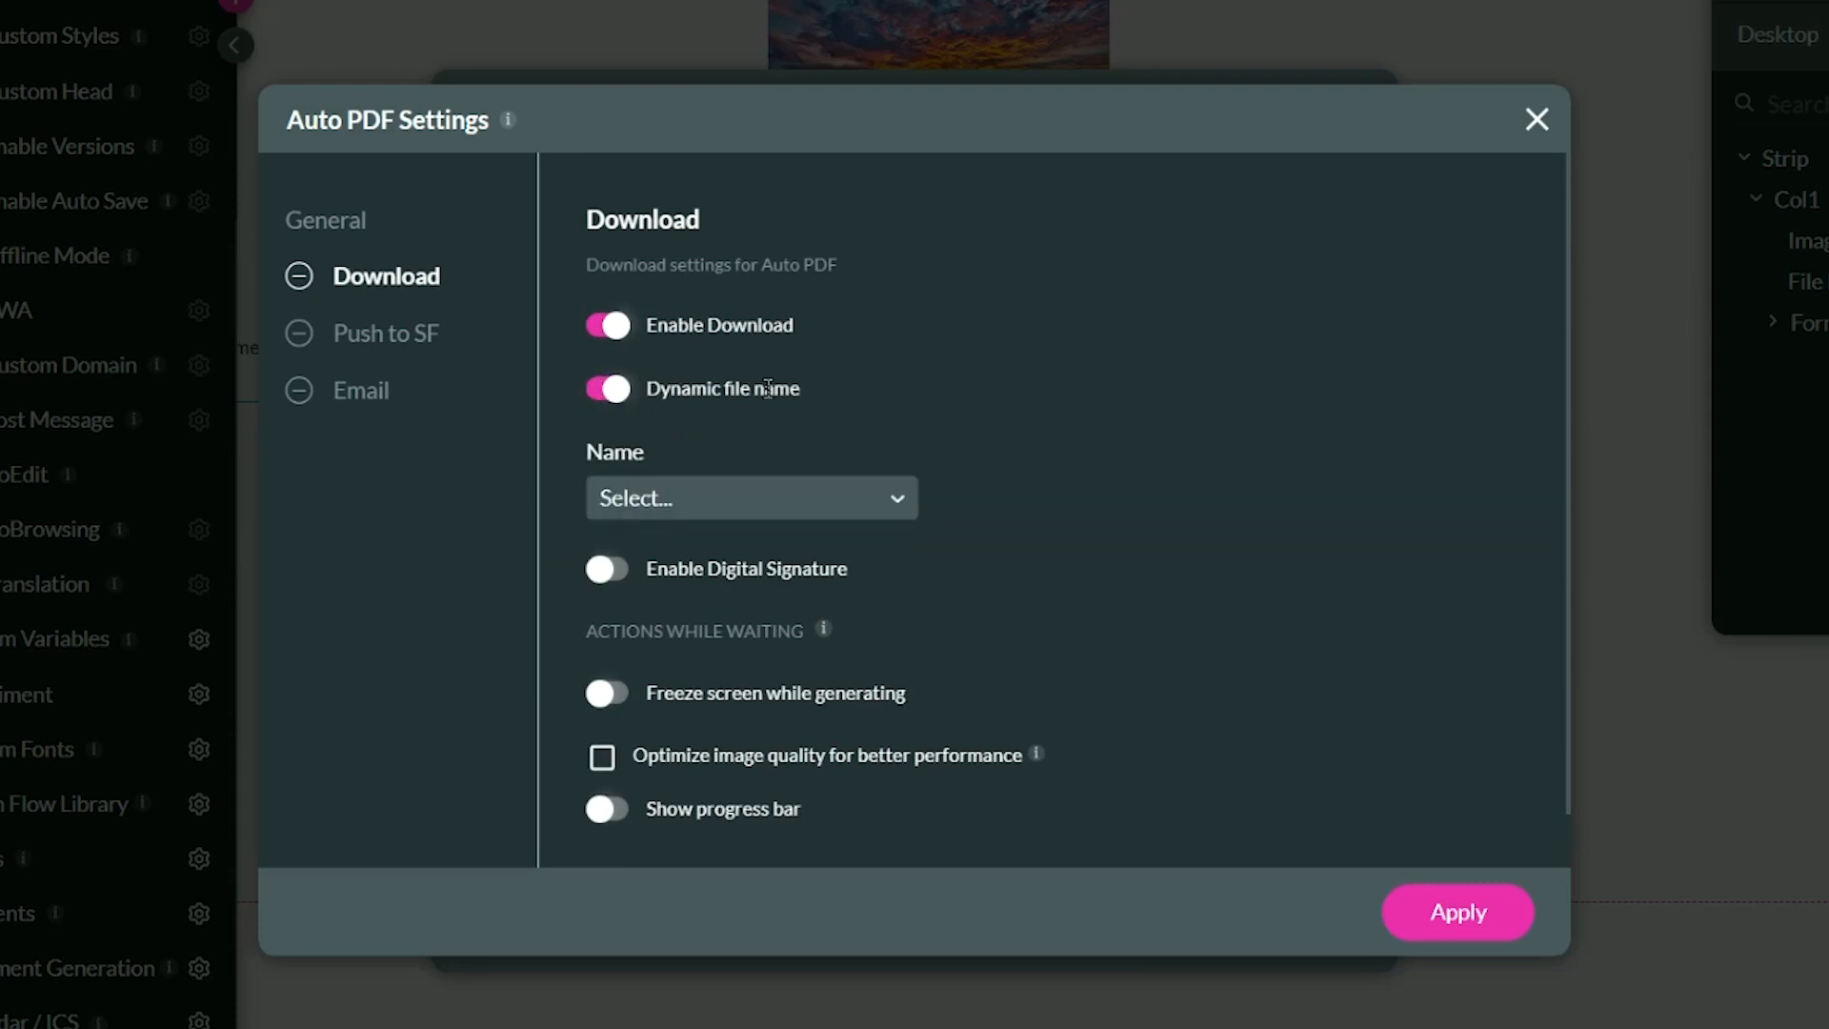
{"action": "left_click", "coordinate": [641, 493]}
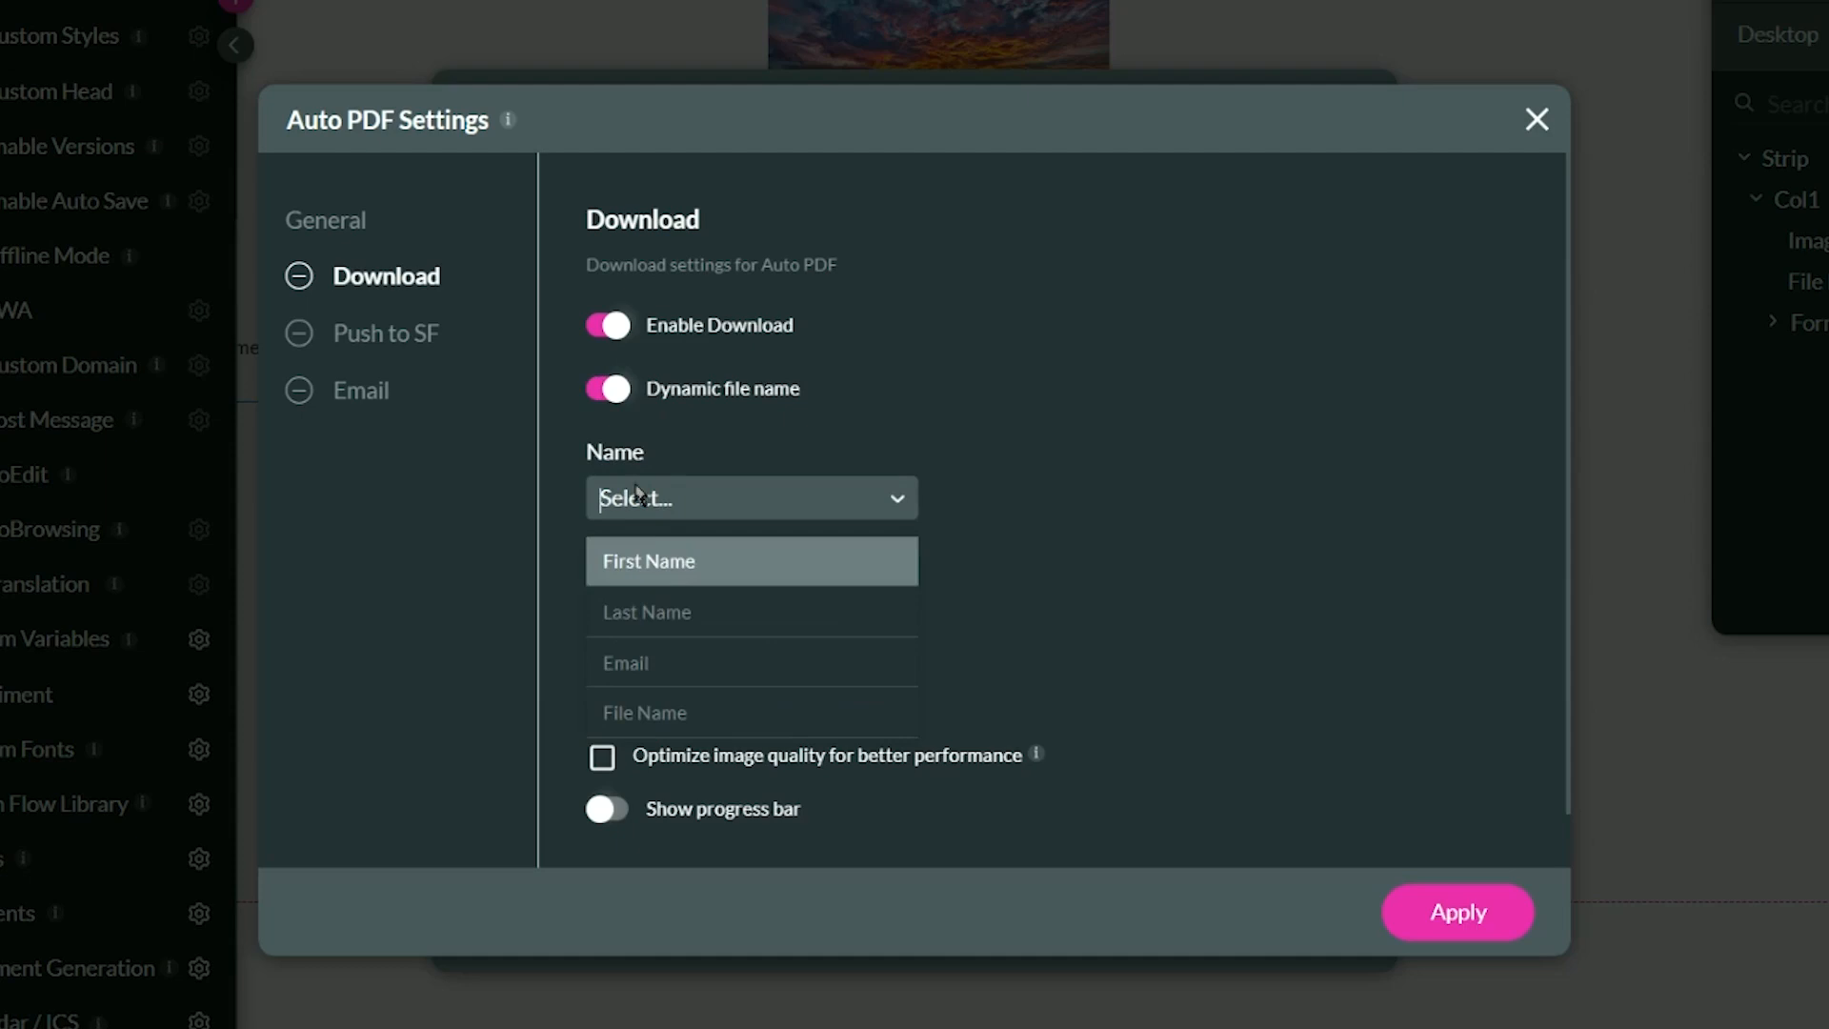
{"action": "left_click", "coordinate": [684, 711]}
{"action": "left_click", "coordinate": [675, 507]}
{"action": "left_click", "coordinate": [671, 724]}
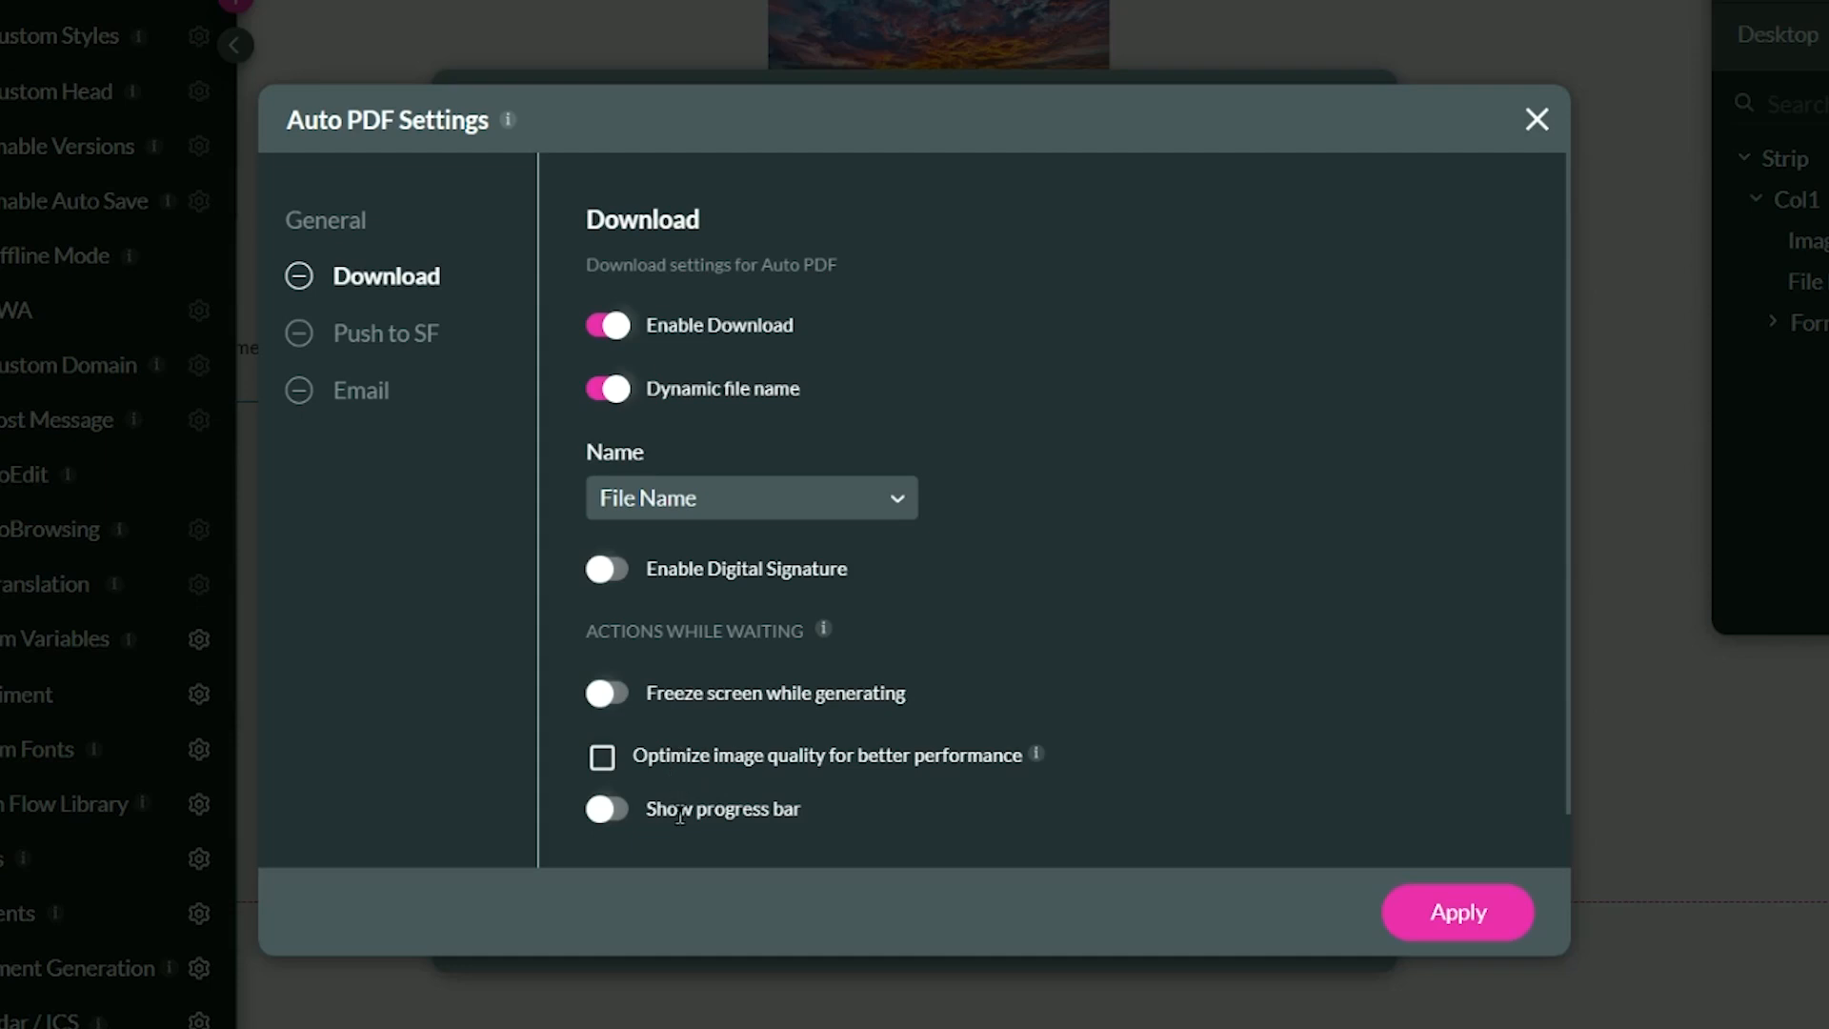
Turn on screen freezing while generating, the progress bar and optimized image quality for the download.
{"action": "left_click", "coordinate": [610, 705]}
{"action": "left_click", "coordinate": [611, 812]}
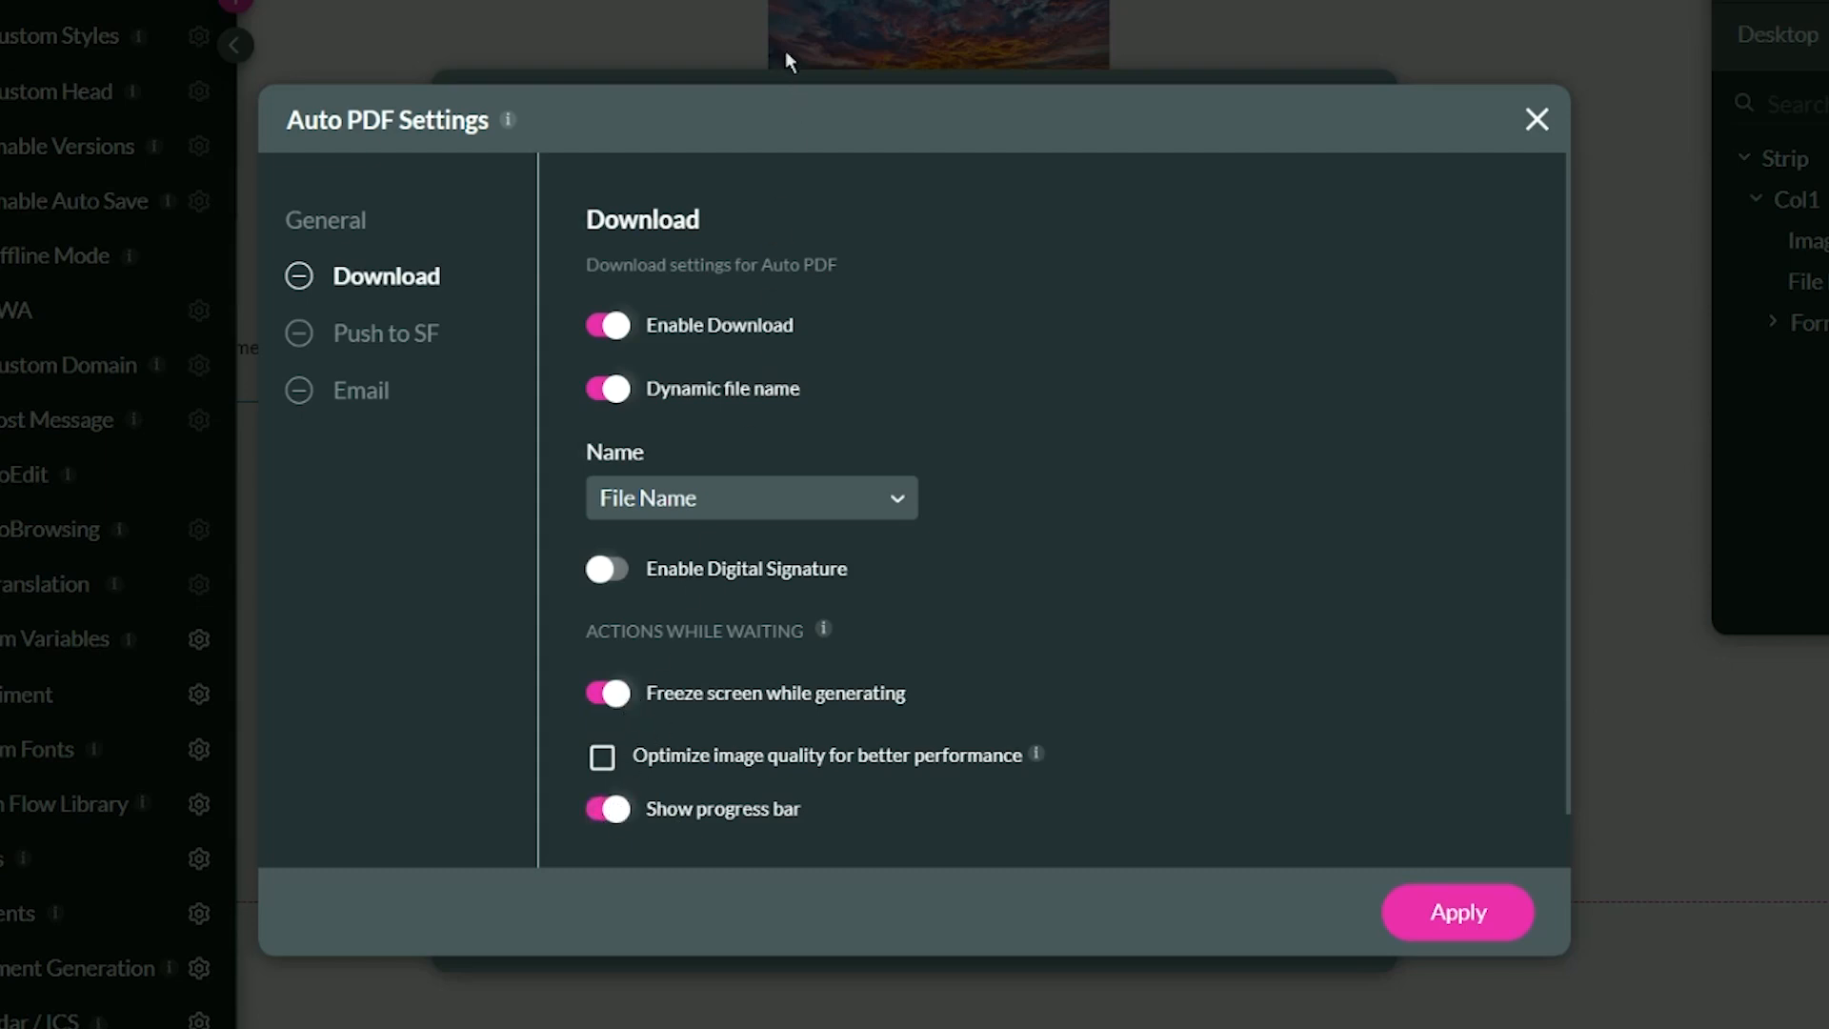
{"action": "left_click", "coordinate": [602, 757]}
Set the custom file name for the push to Salesforce to "My SF File".
{"action": "left_click", "coordinate": [401, 350]}
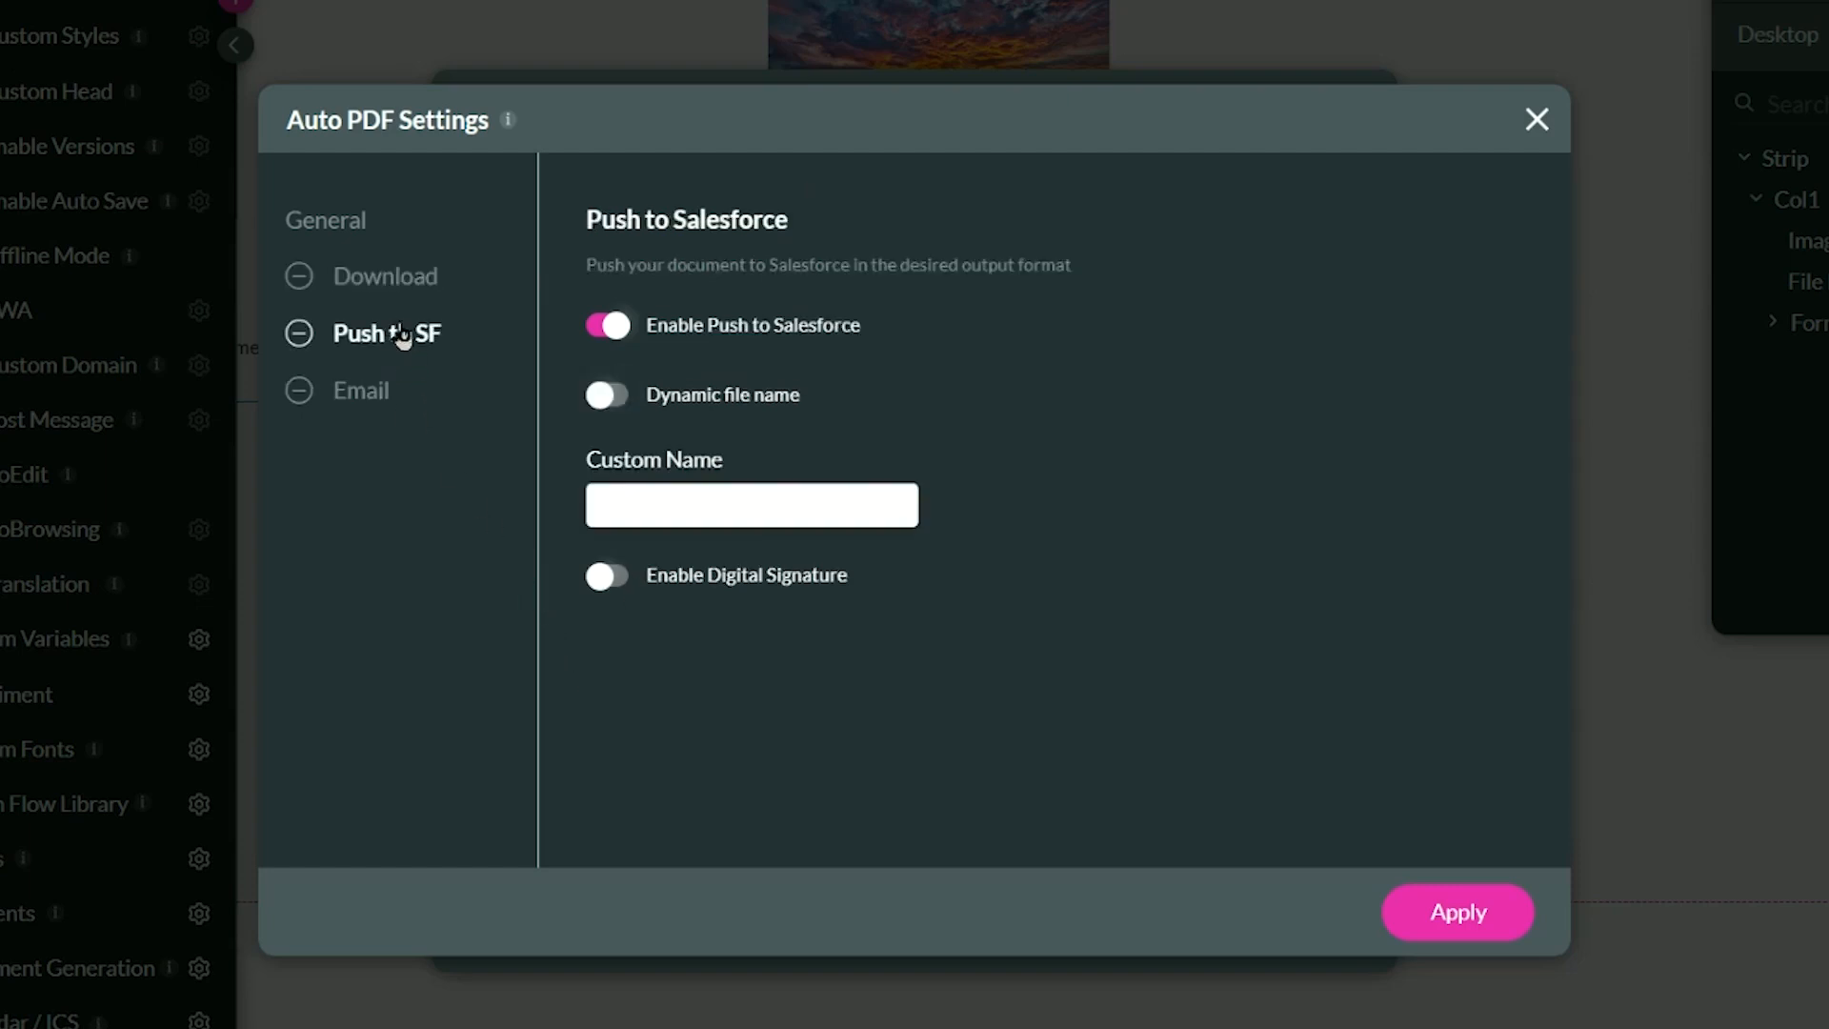
{"action": "left_click", "coordinate": [648, 493]}
{"action": "type", "text": "My SF File"}
Give the email attachment a dynamic file name from the File Name field and turn on image quality optimization.
{"action": "left_click", "coordinate": [392, 408]}
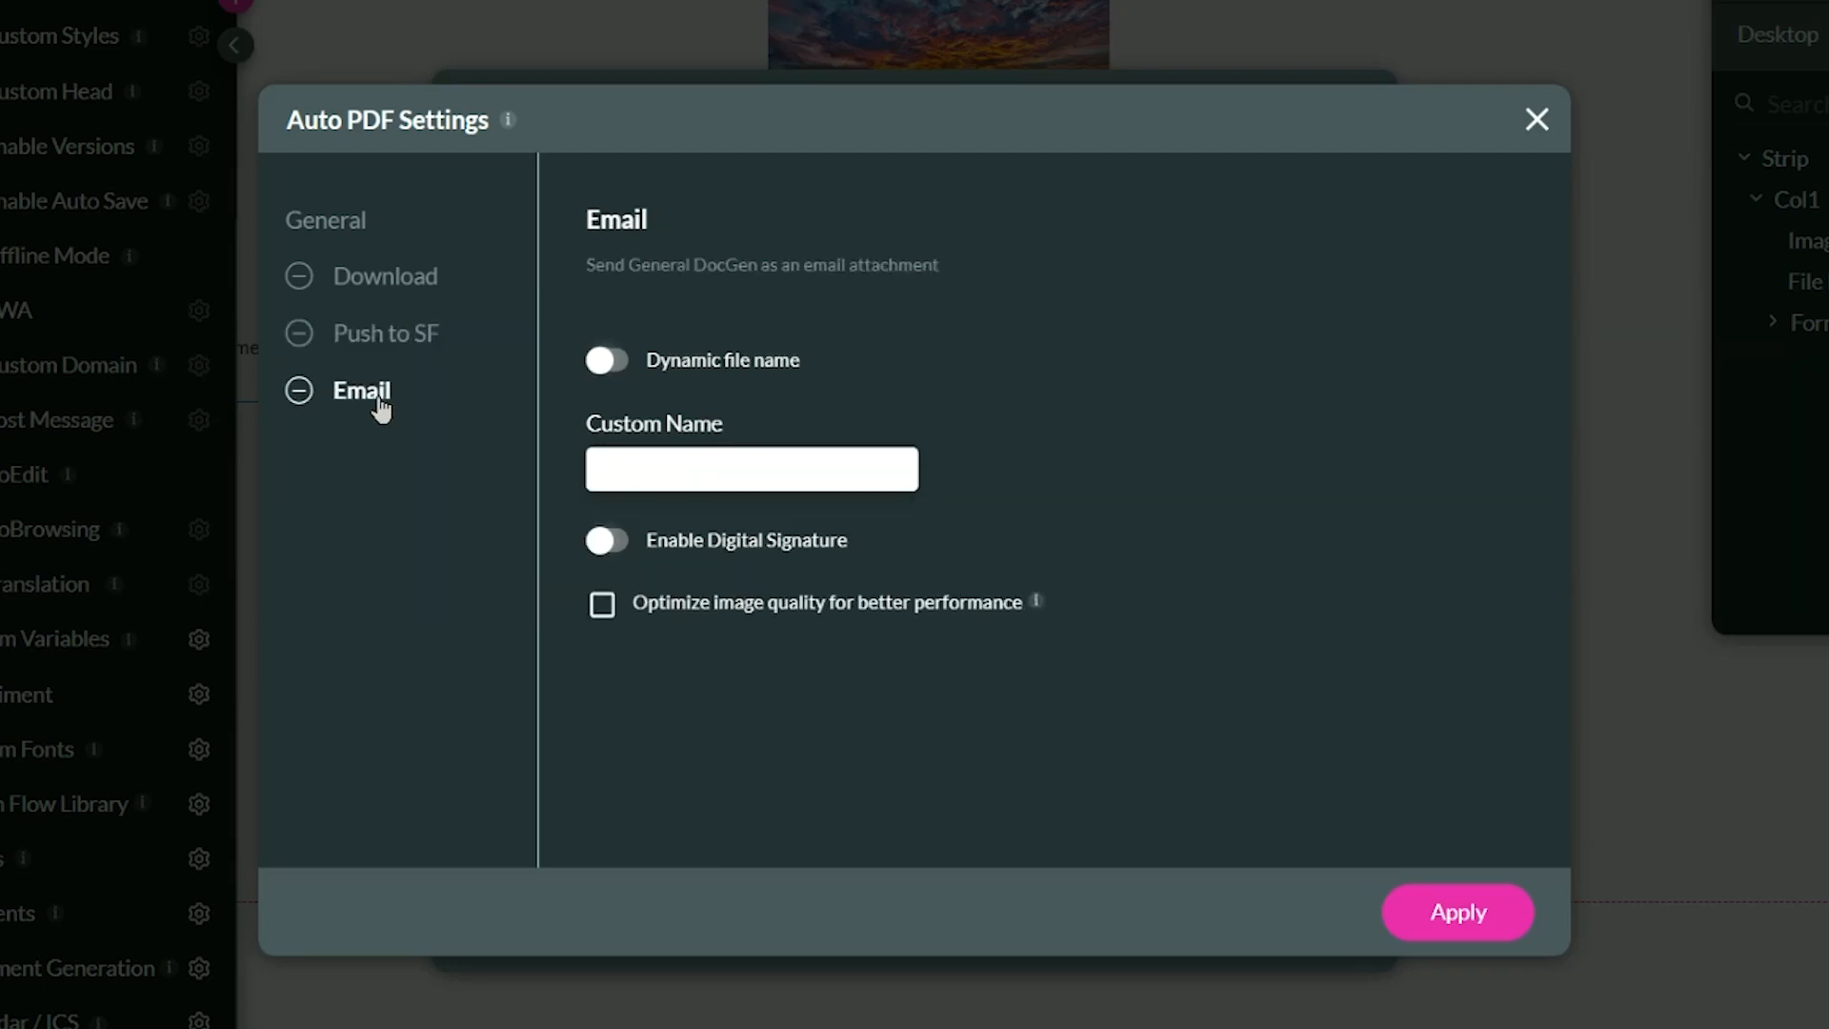
{"action": "left_click", "coordinate": [598, 363]}
{"action": "left_click", "coordinate": [657, 481]}
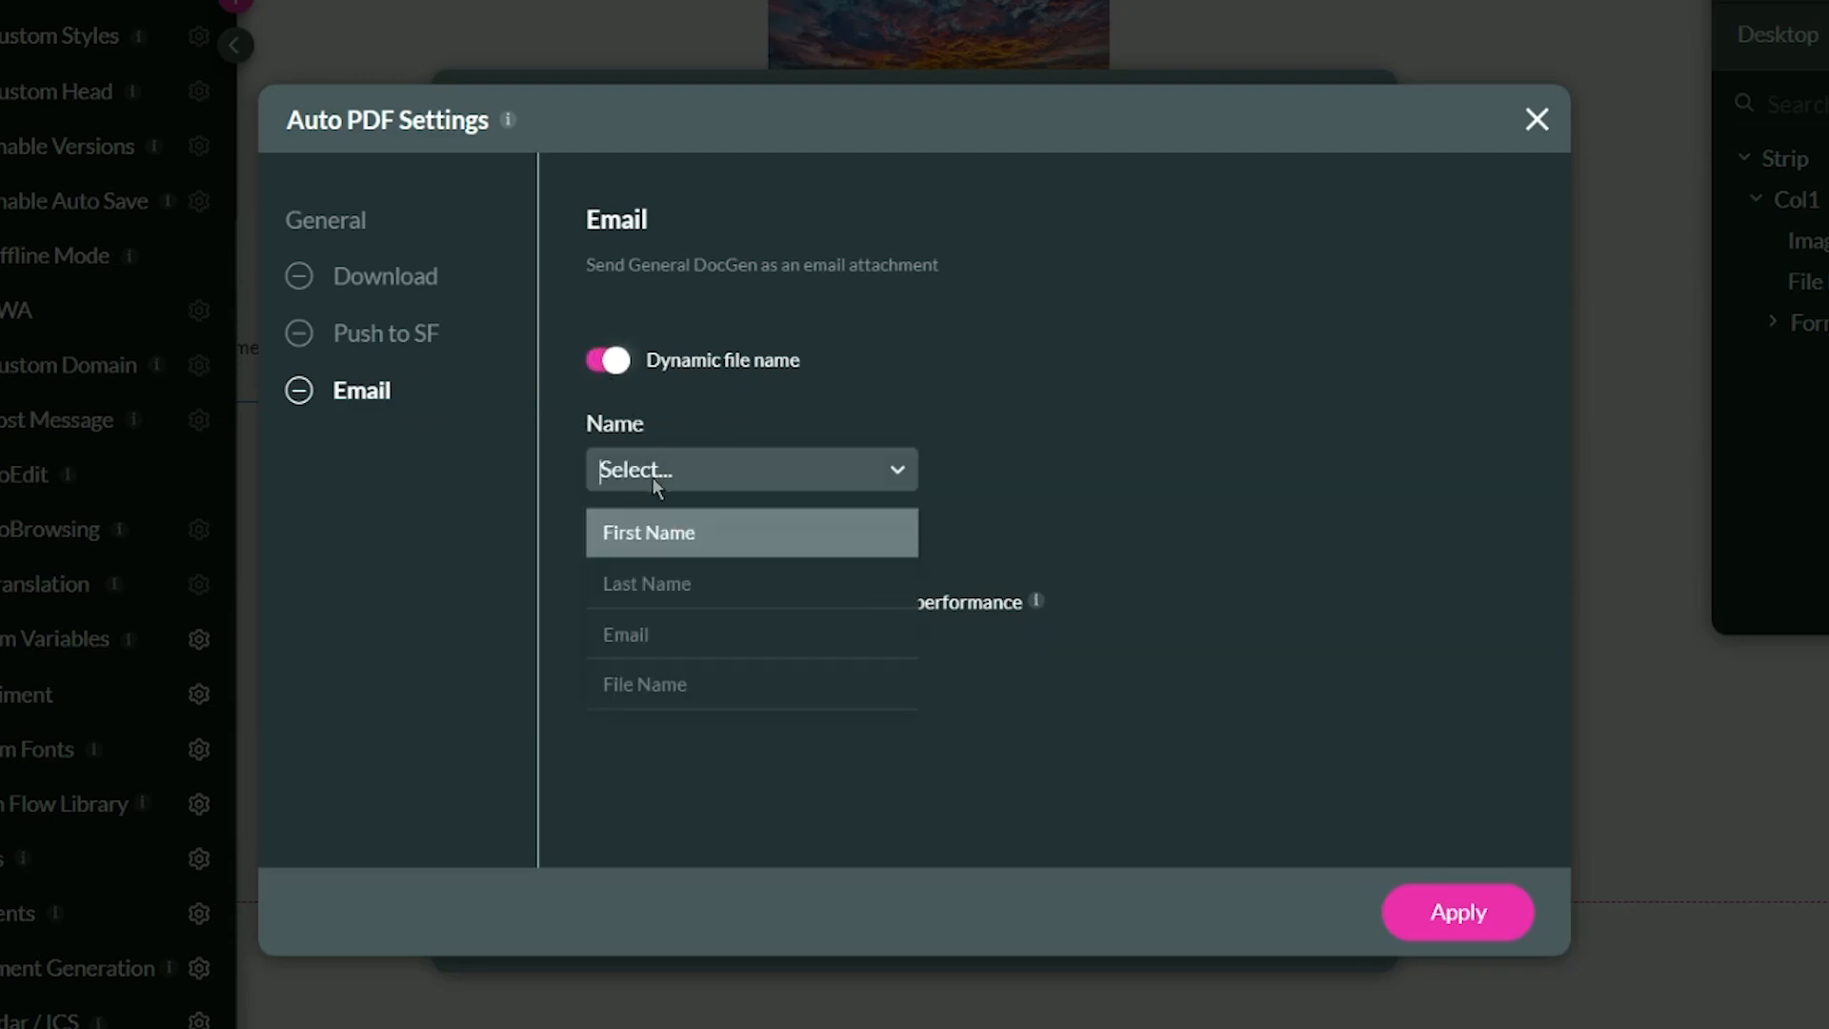
{"action": "left_click", "coordinate": [702, 686]}
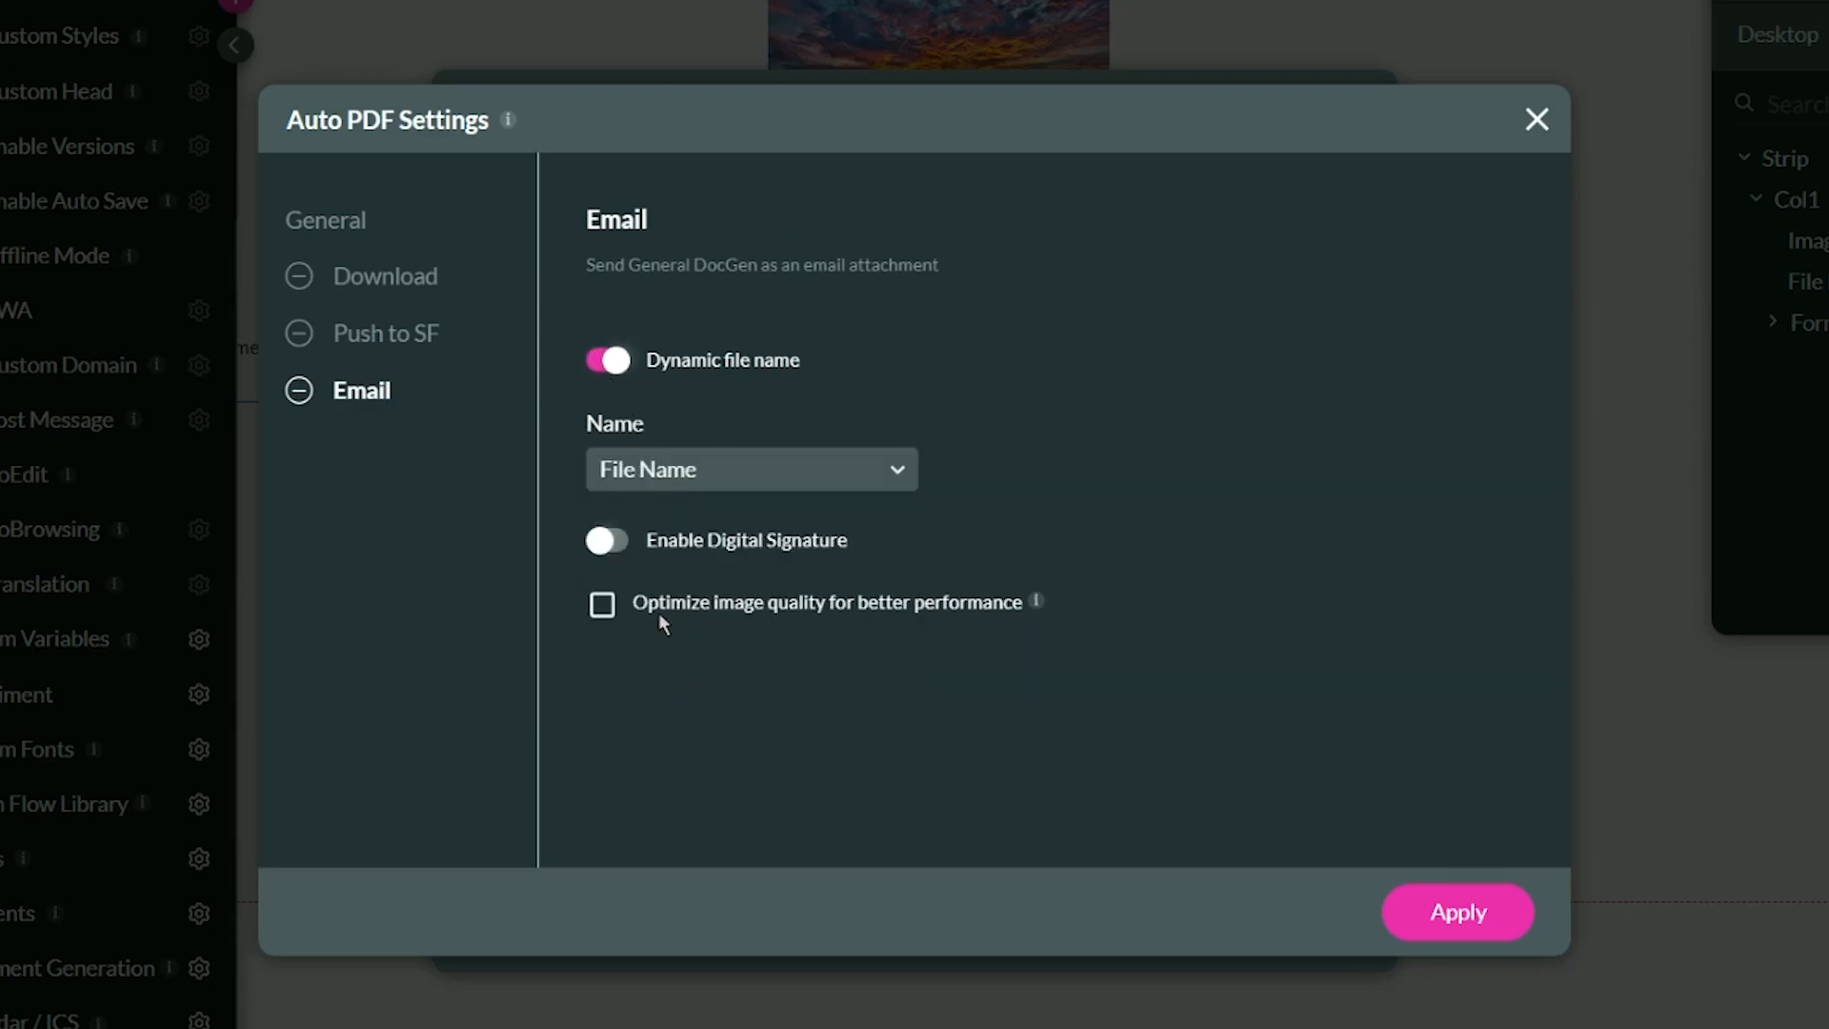
{"action": "left_click", "coordinate": [603, 614]}
Apply the Auto PDF settings and return to the page, closing the document generation and project settings.
{"action": "left_click", "coordinate": [1421, 929]}
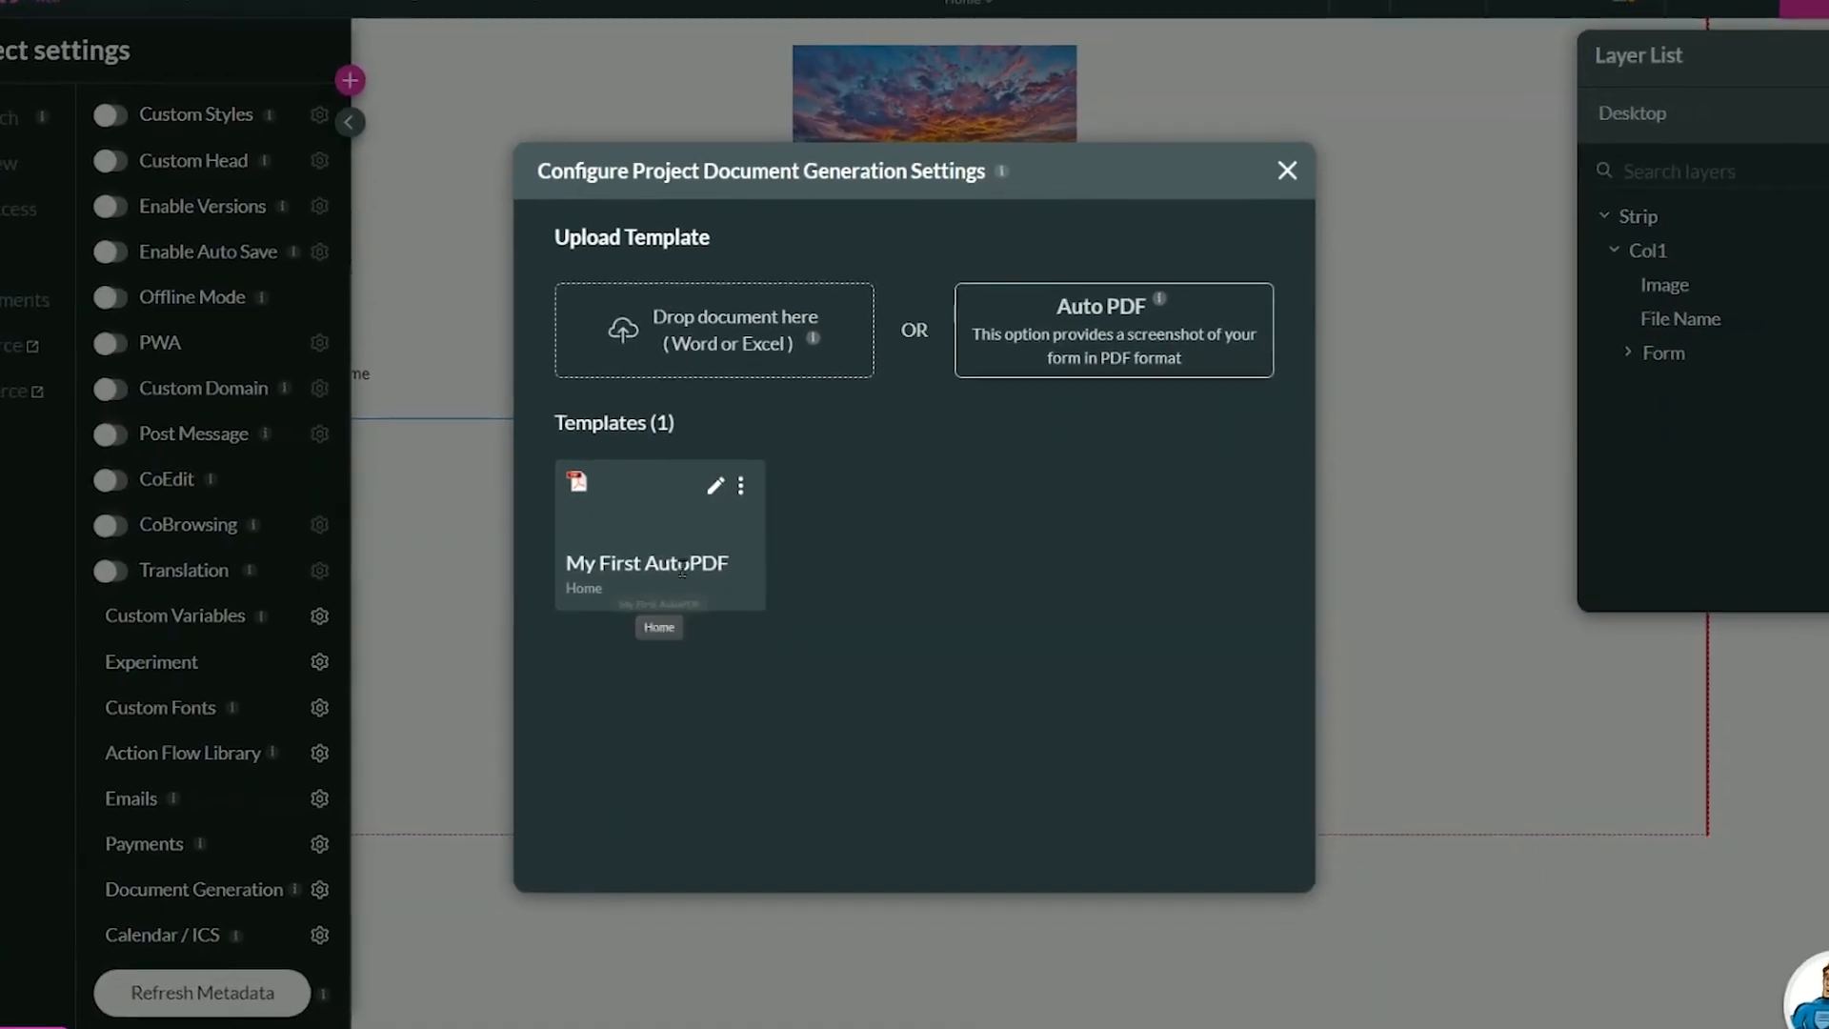
{"action": "left_click", "coordinate": [1259, 194]}
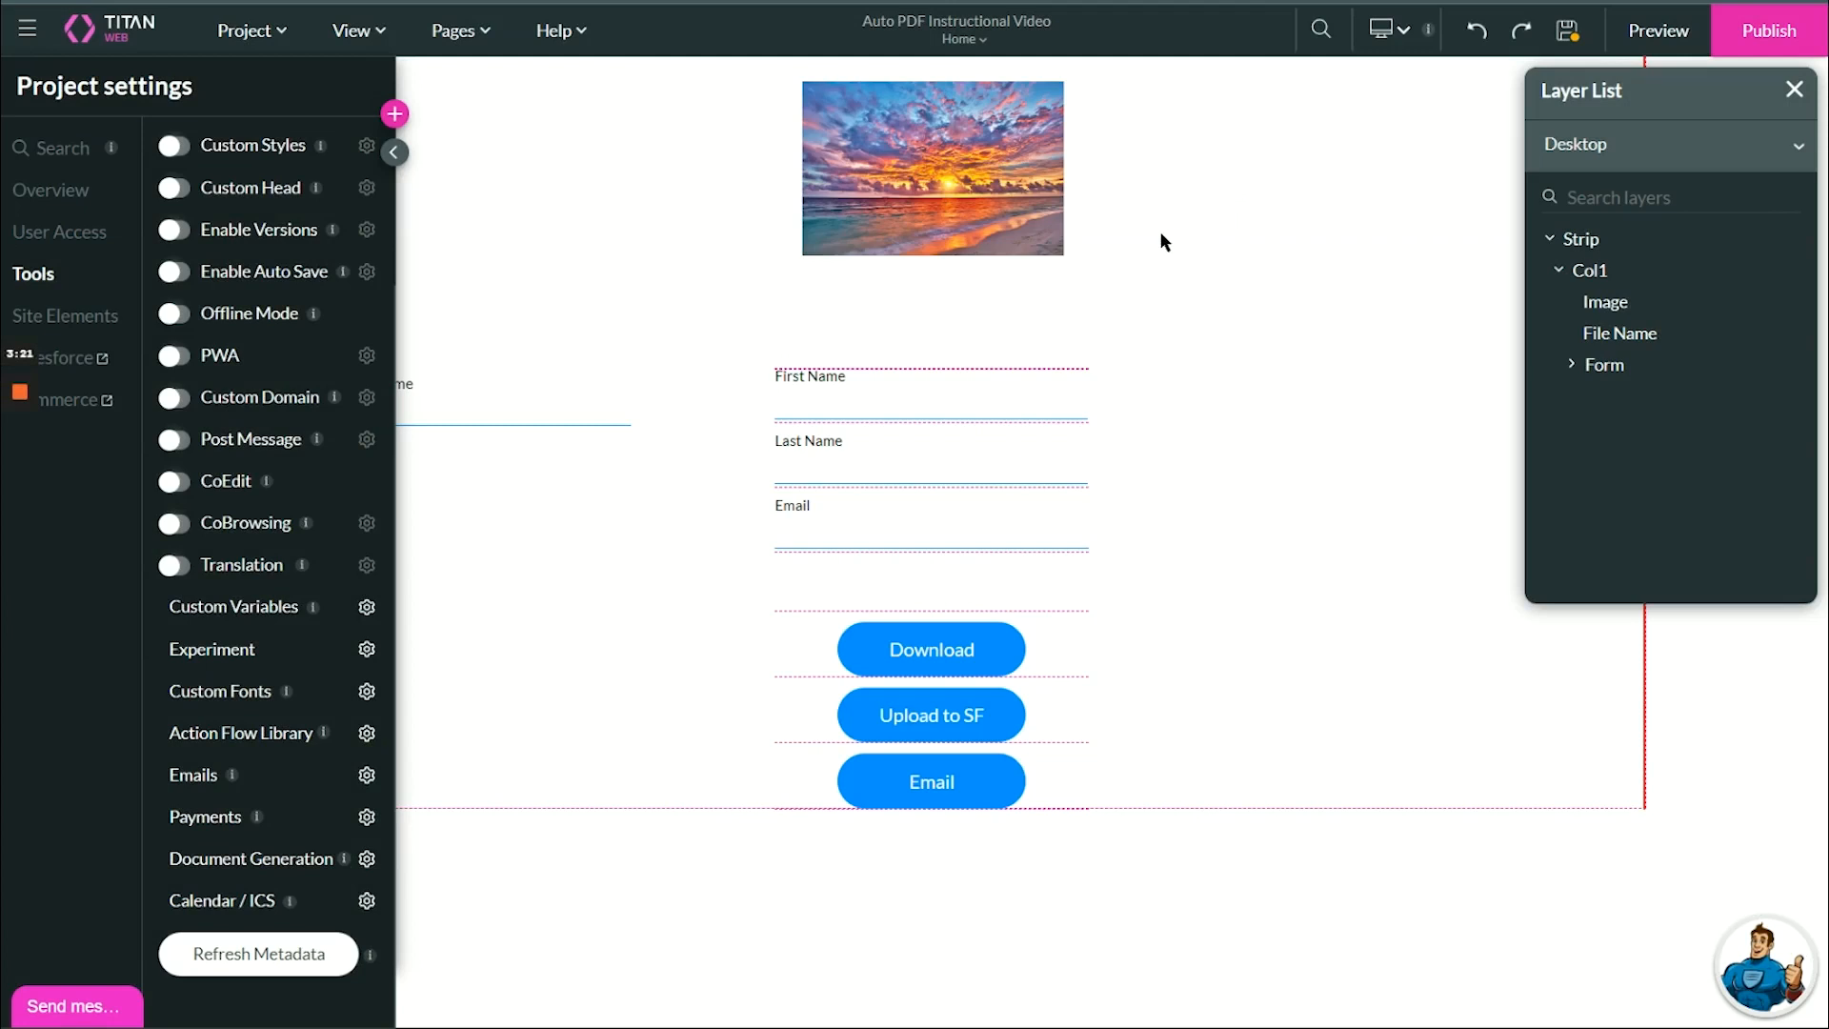
{"action": "left_click", "coordinate": [396, 150]}
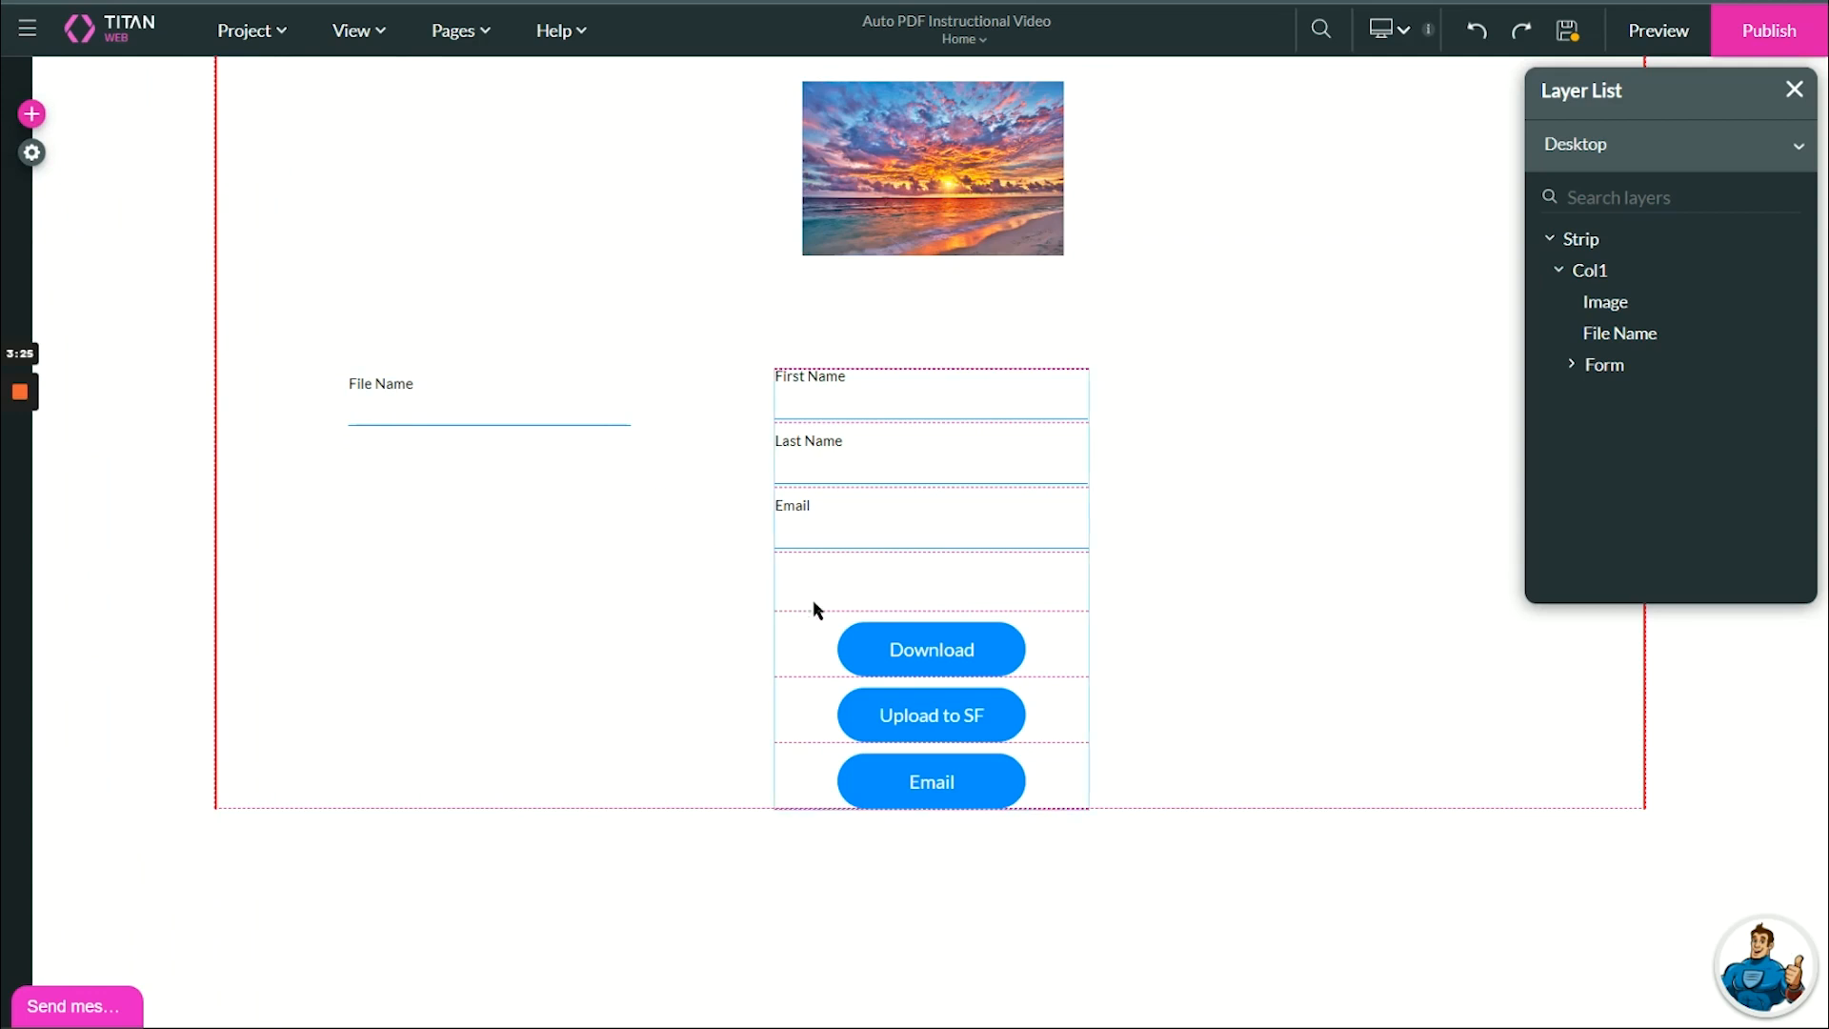
Start adding a Document Generation node after Start in the Download button's on-click action flow.
{"action": "left_click", "coordinate": [873, 659]}
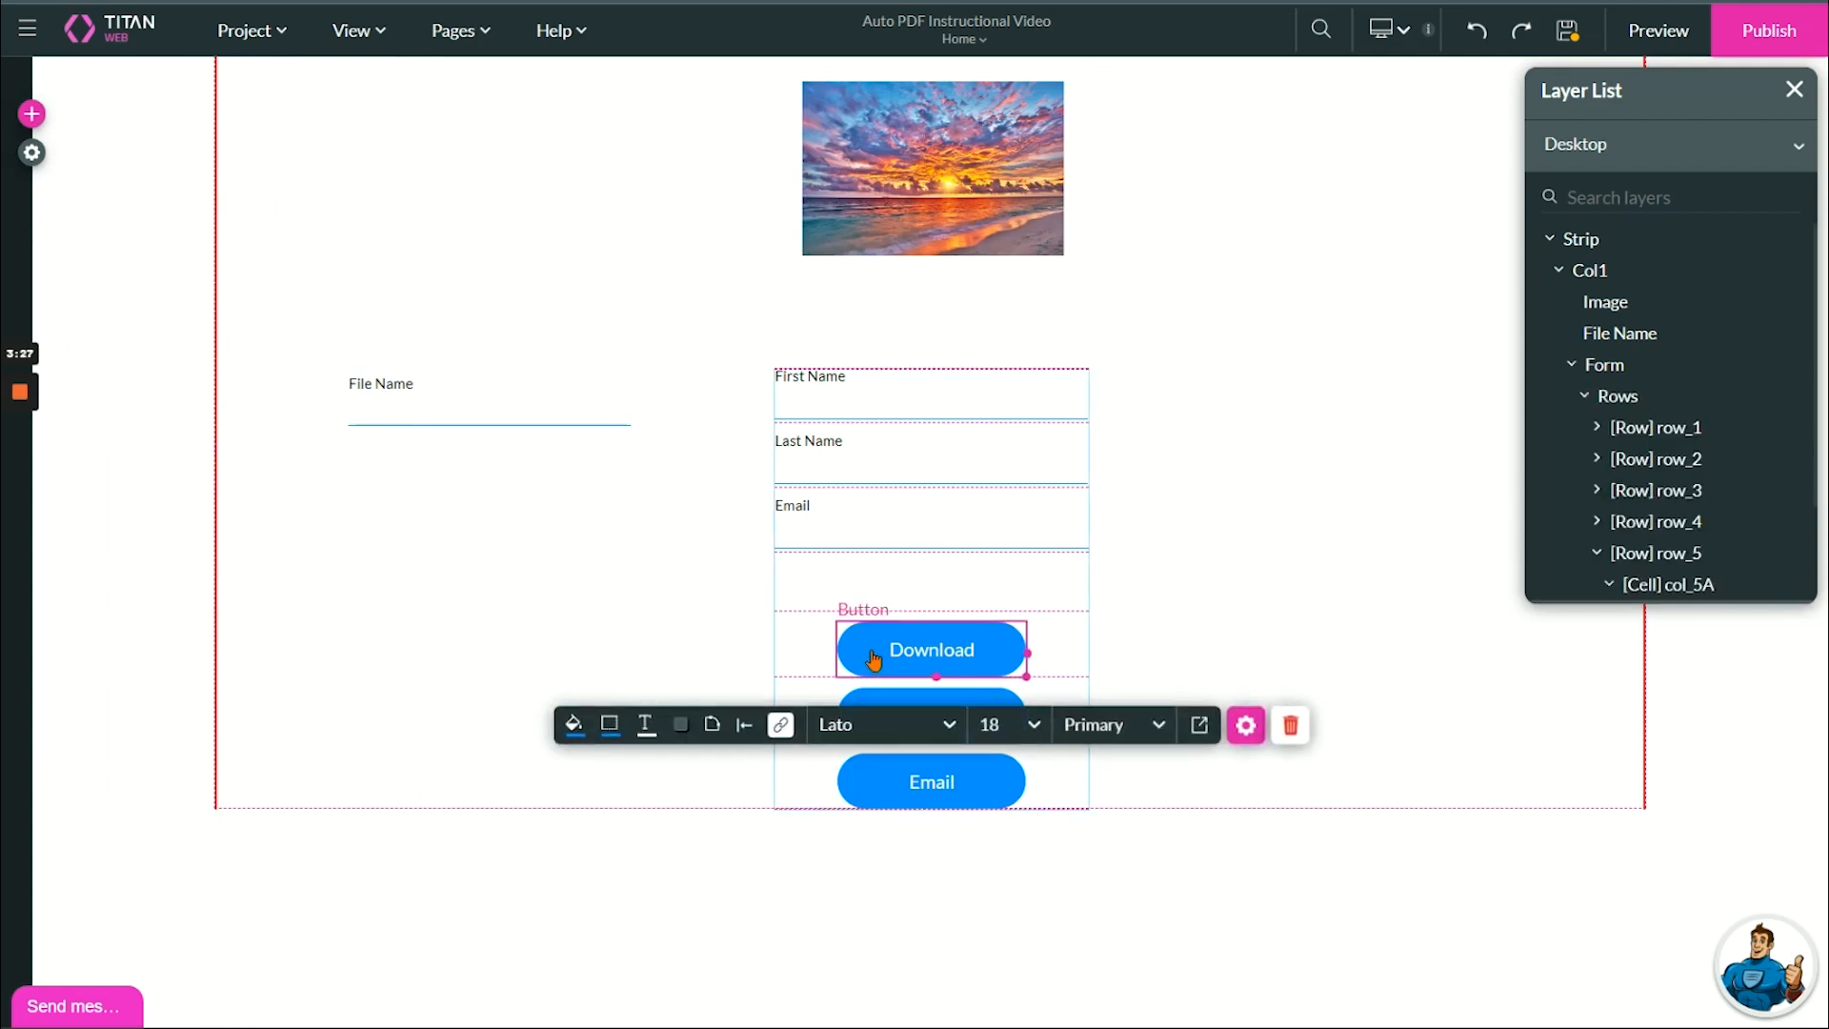
{"action": "left_click", "coordinate": [780, 726]}
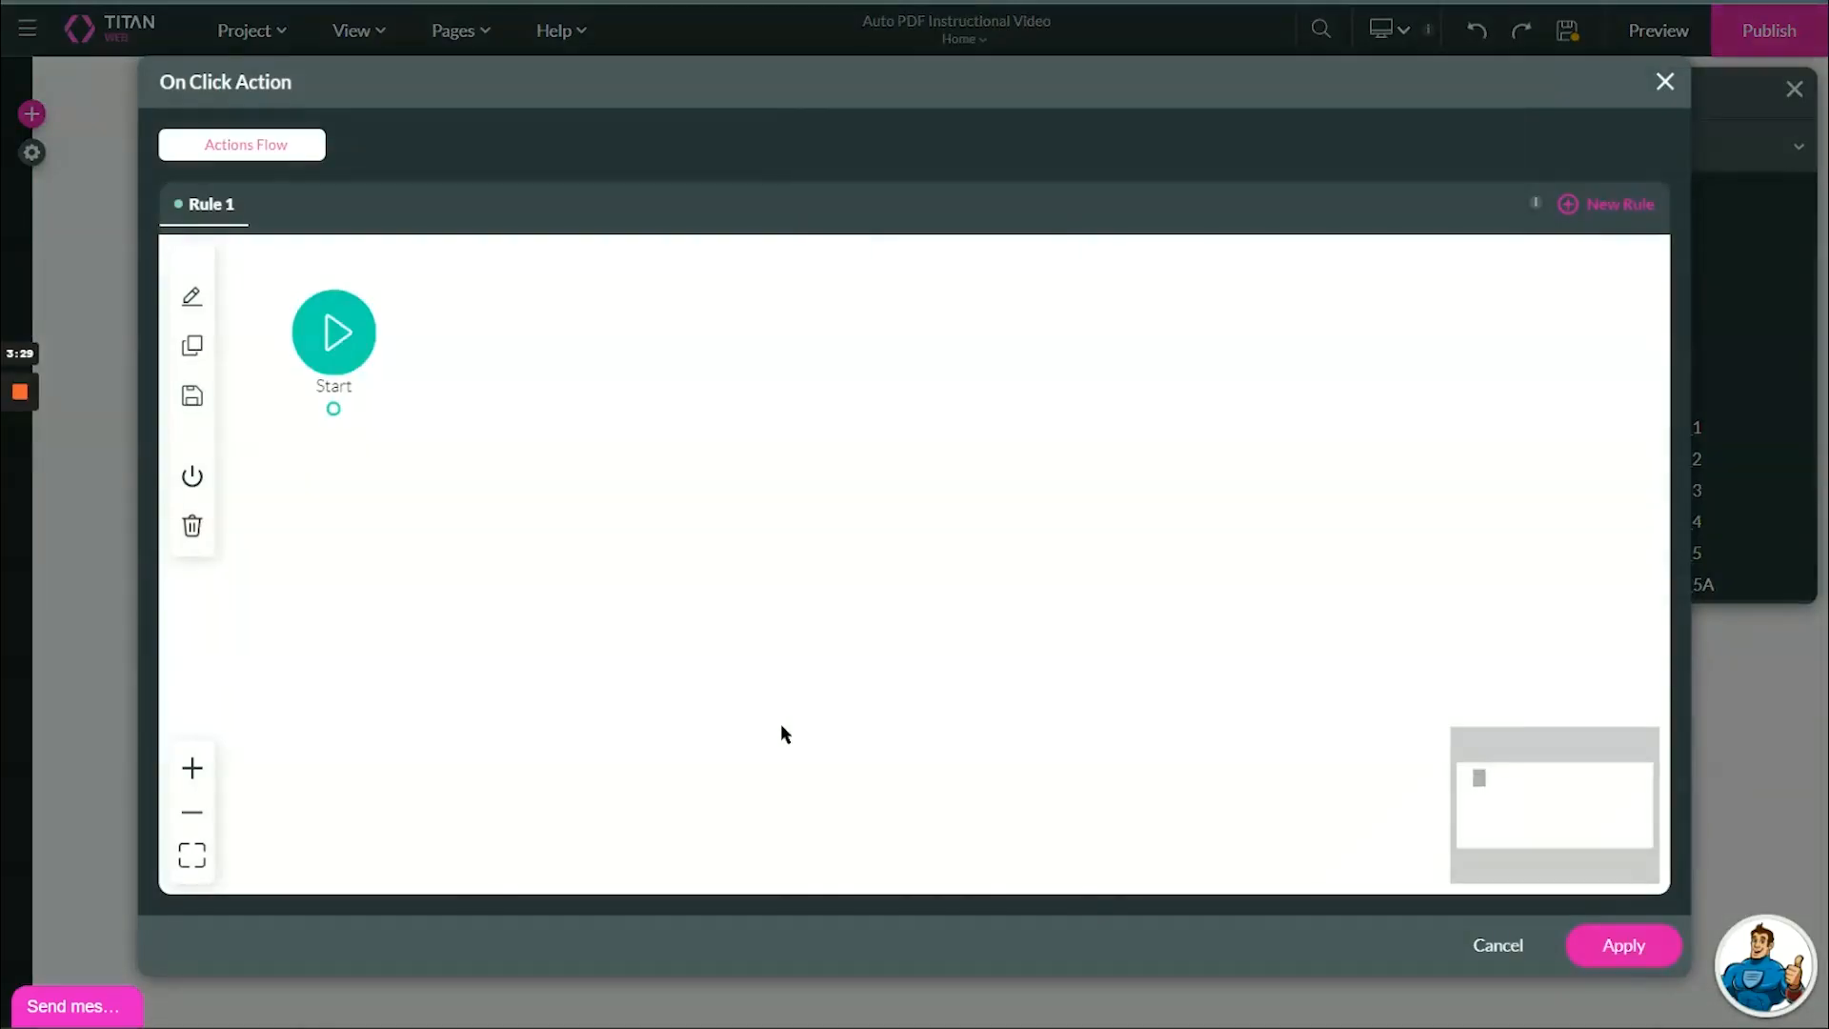
{"action": "left_click", "coordinate": [348, 411]}
{"action": "type", "text": "d"}
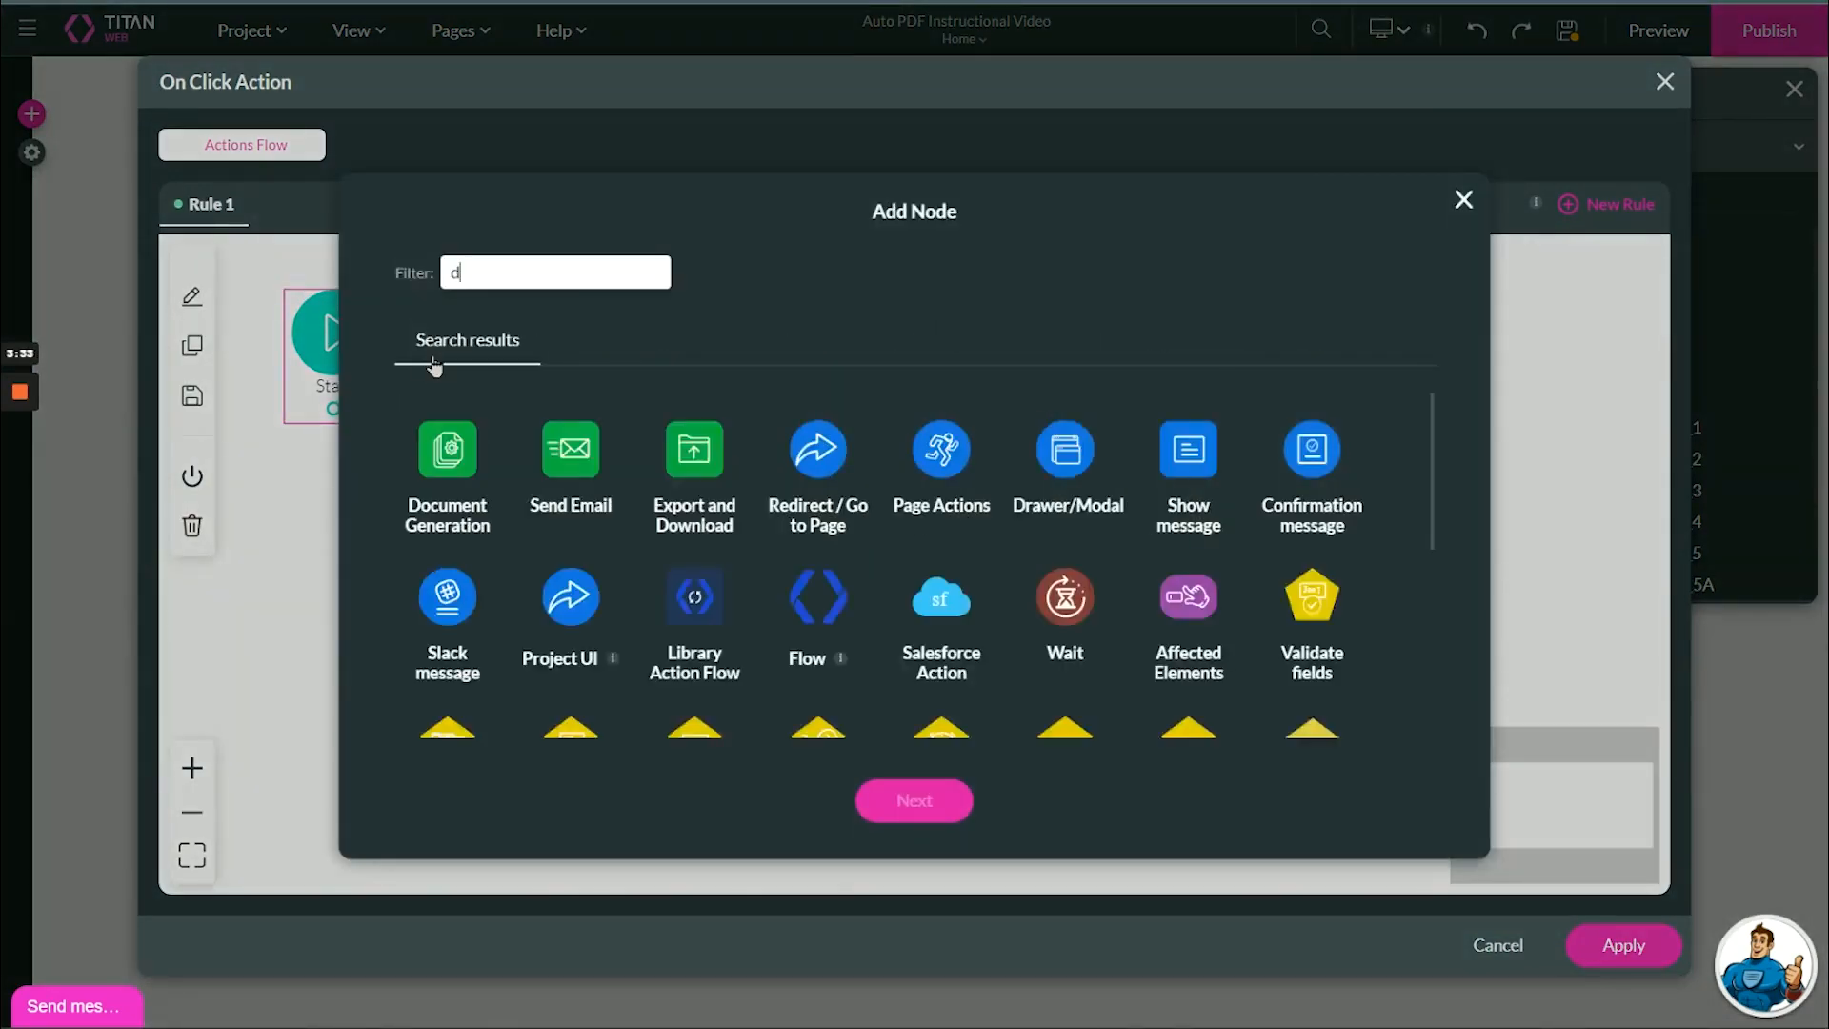
{"action": "type", "text": "ocume"}
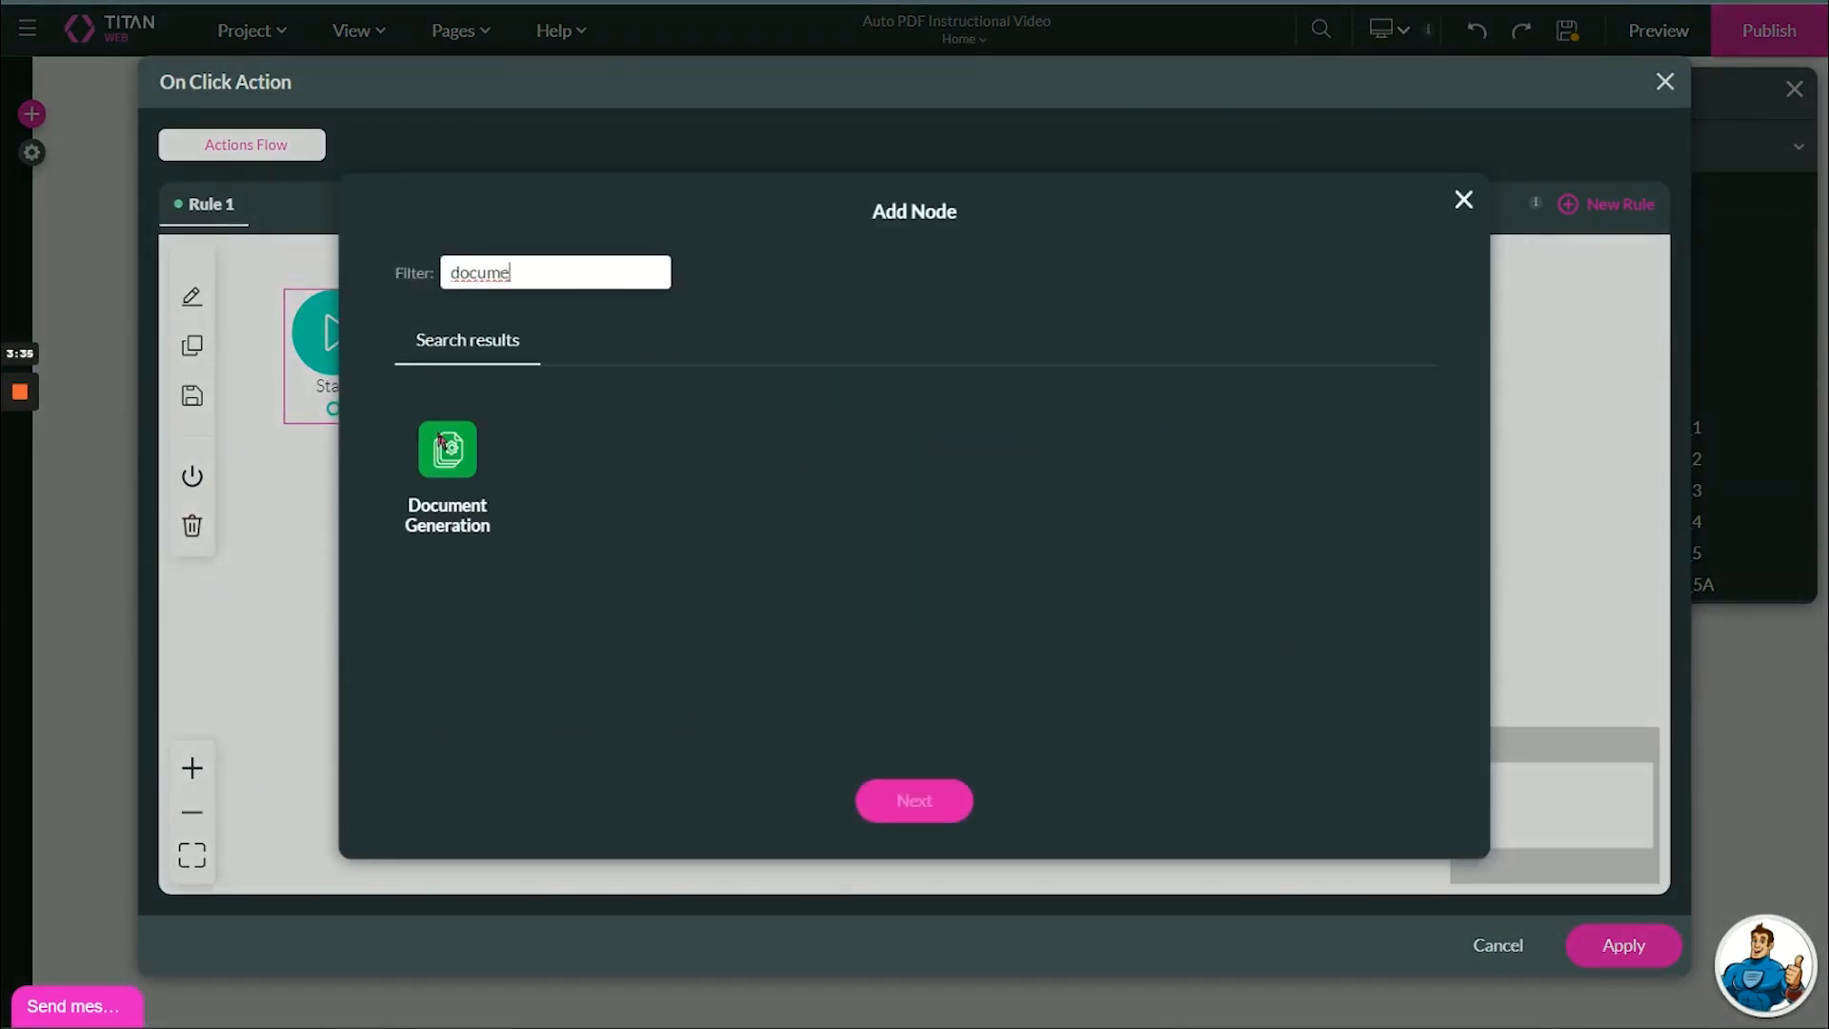
{"action": "left_click", "coordinate": [441, 442]}
{"action": "left_click", "coordinate": [902, 809]}
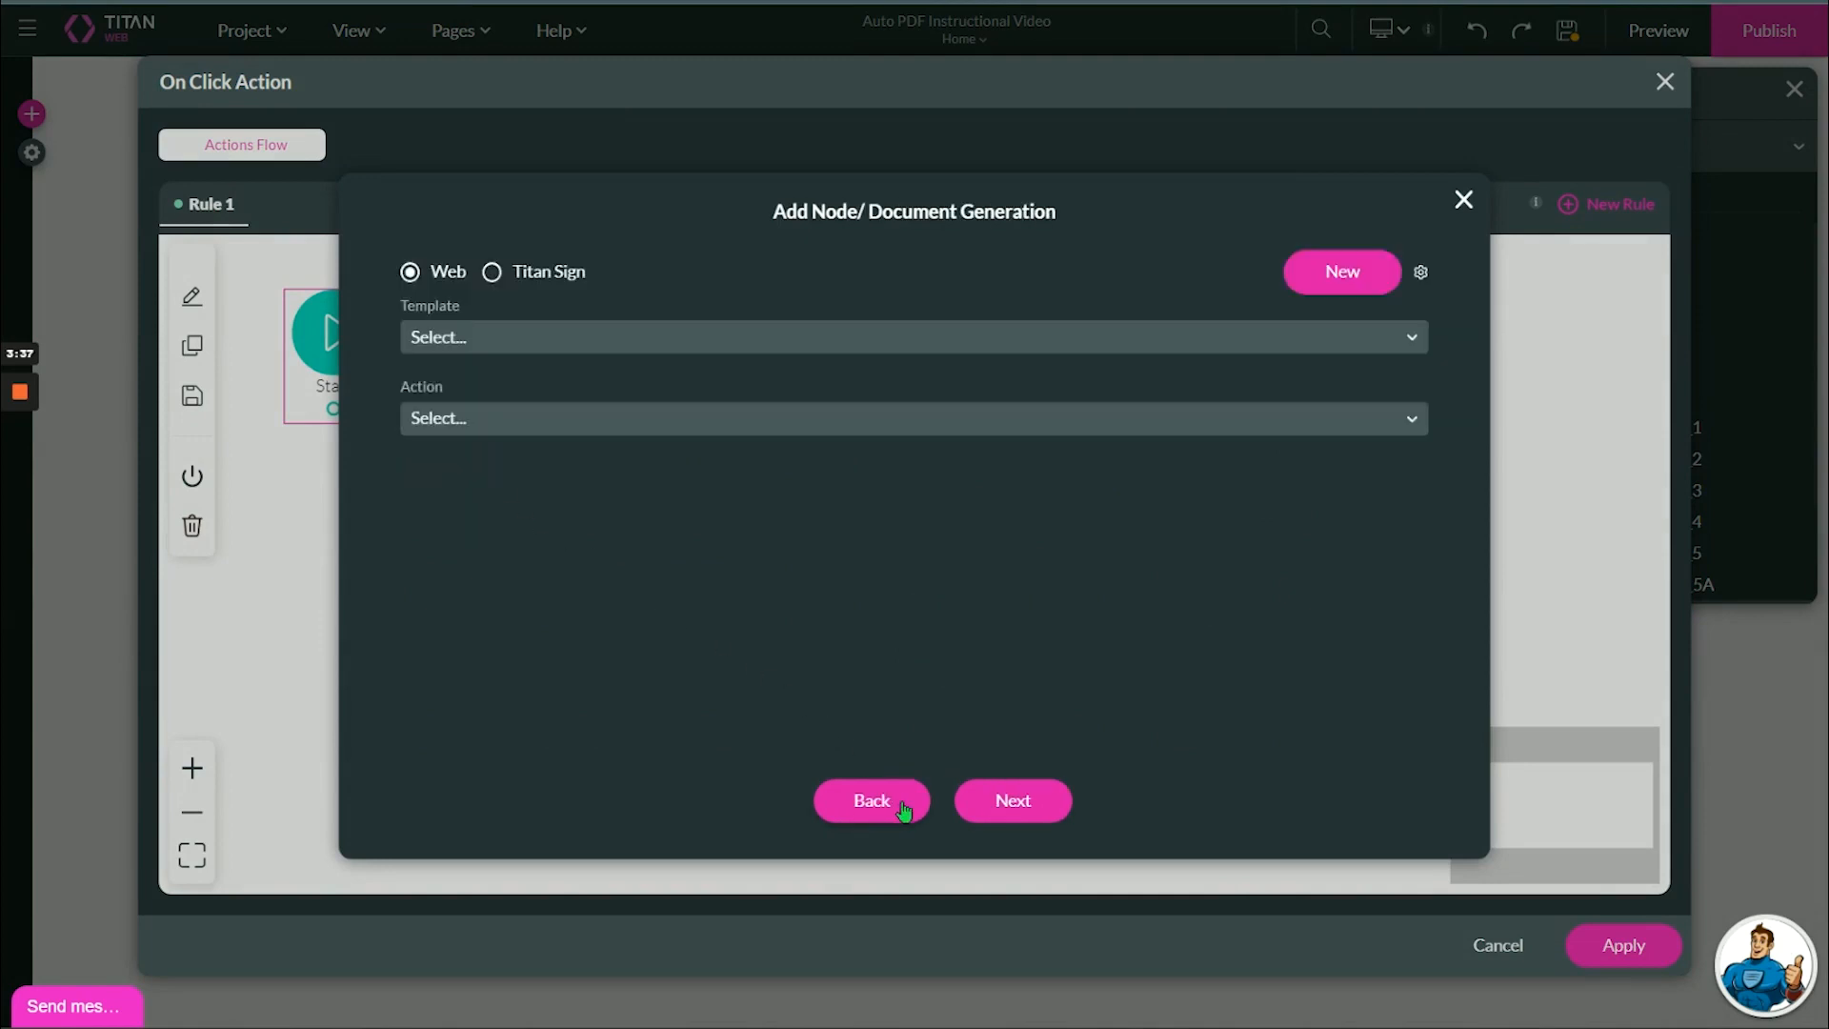
Insert the Document Generation node with template My First AutoPDF and action Download, and apply the Download button's flow.
{"action": "left_click", "coordinate": [522, 339]}
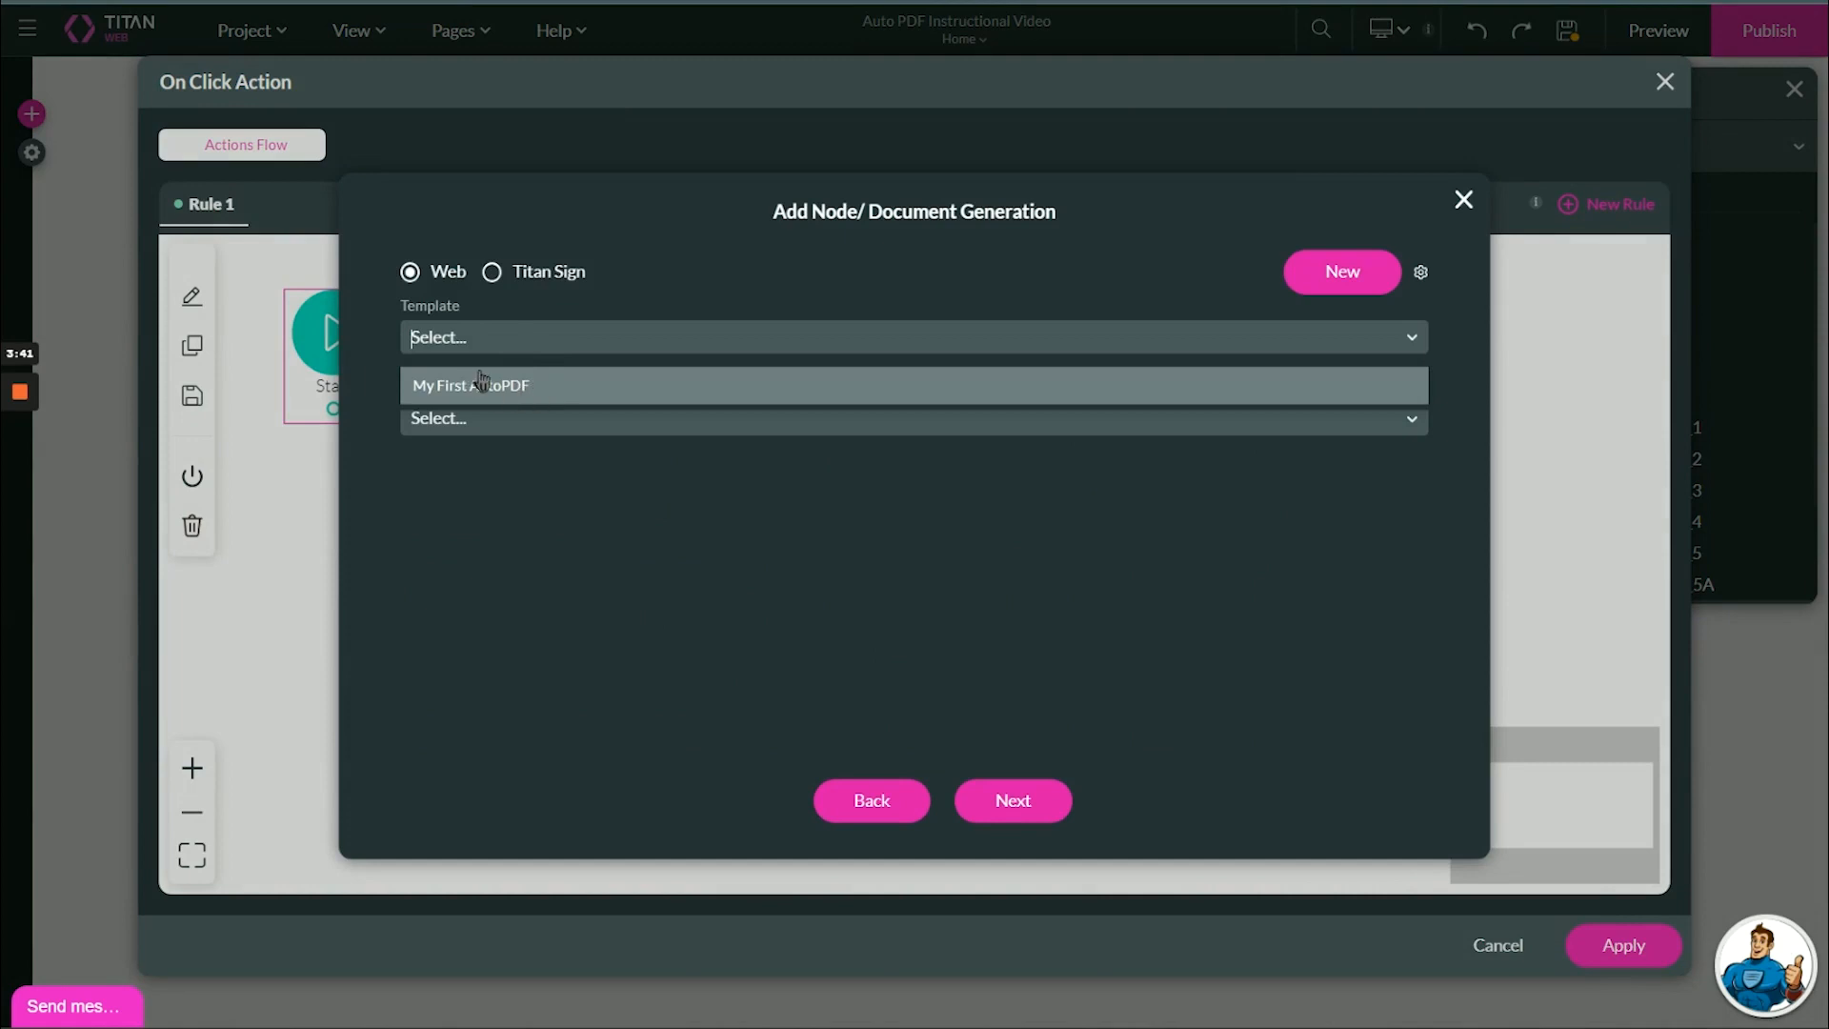
{"action": "left_click", "coordinate": [440, 398]}
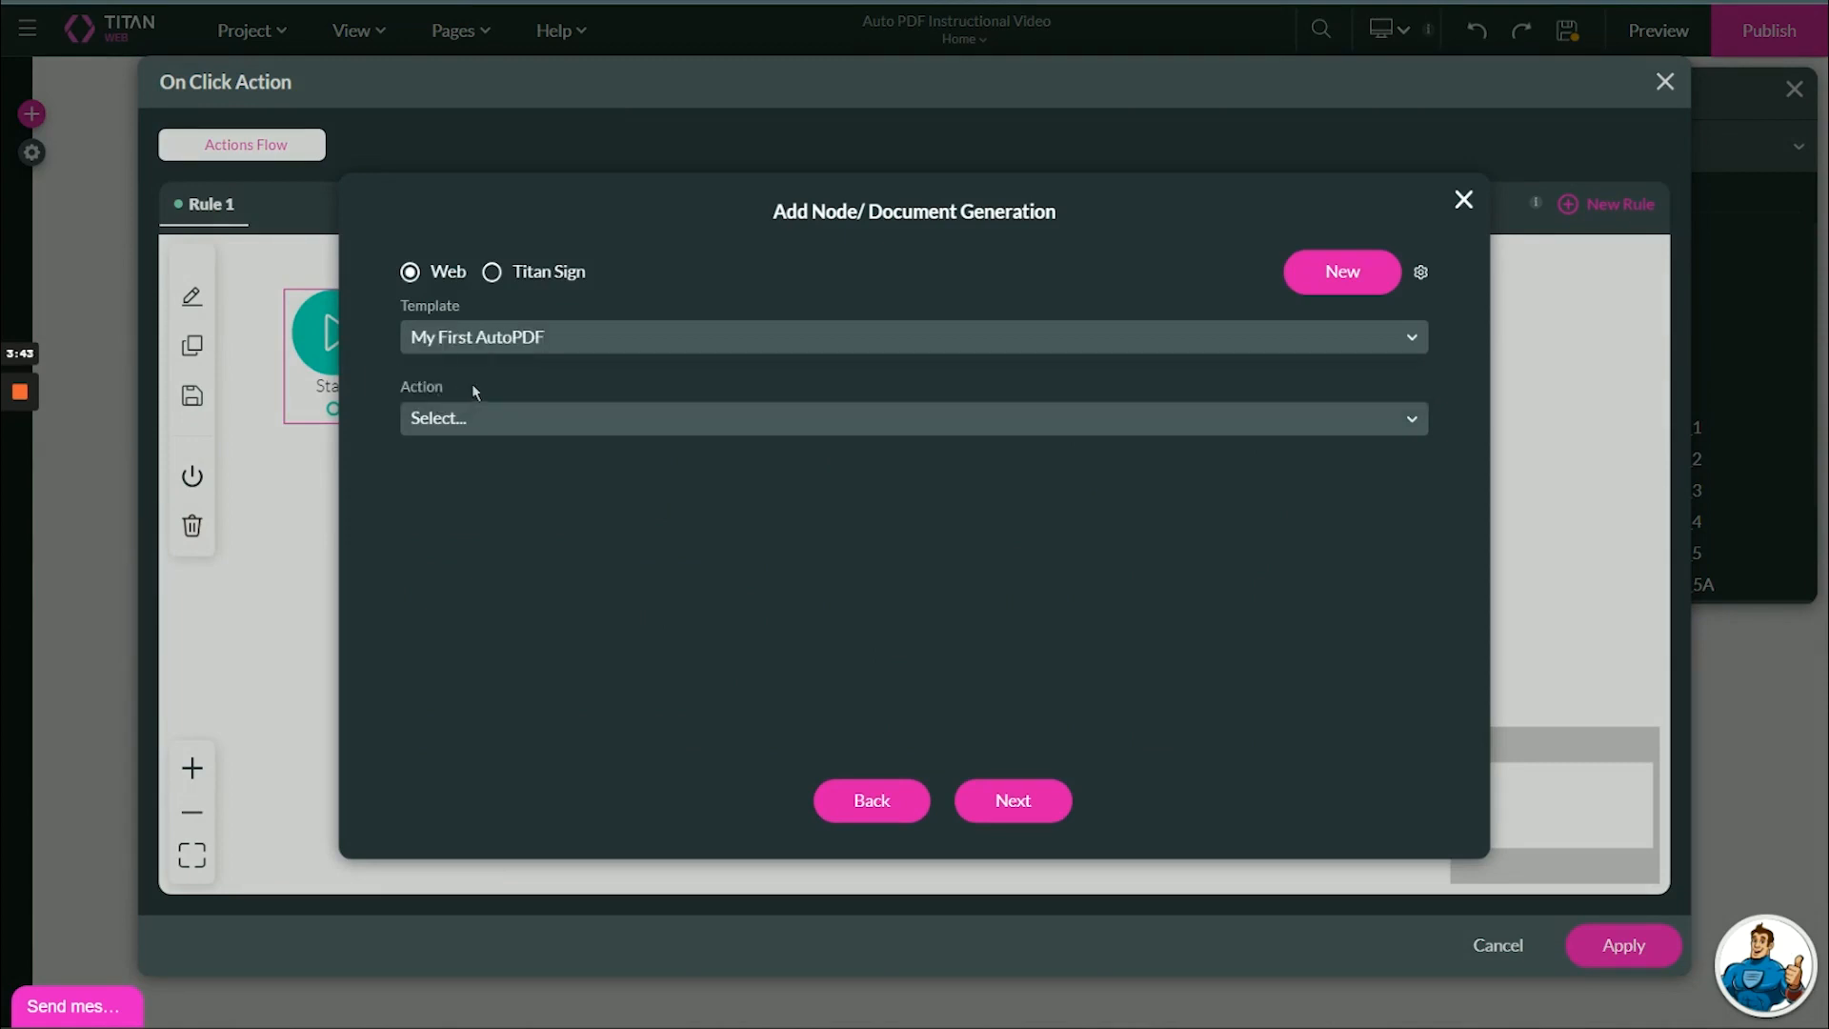
{"action": "left_click", "coordinate": [452, 415]}
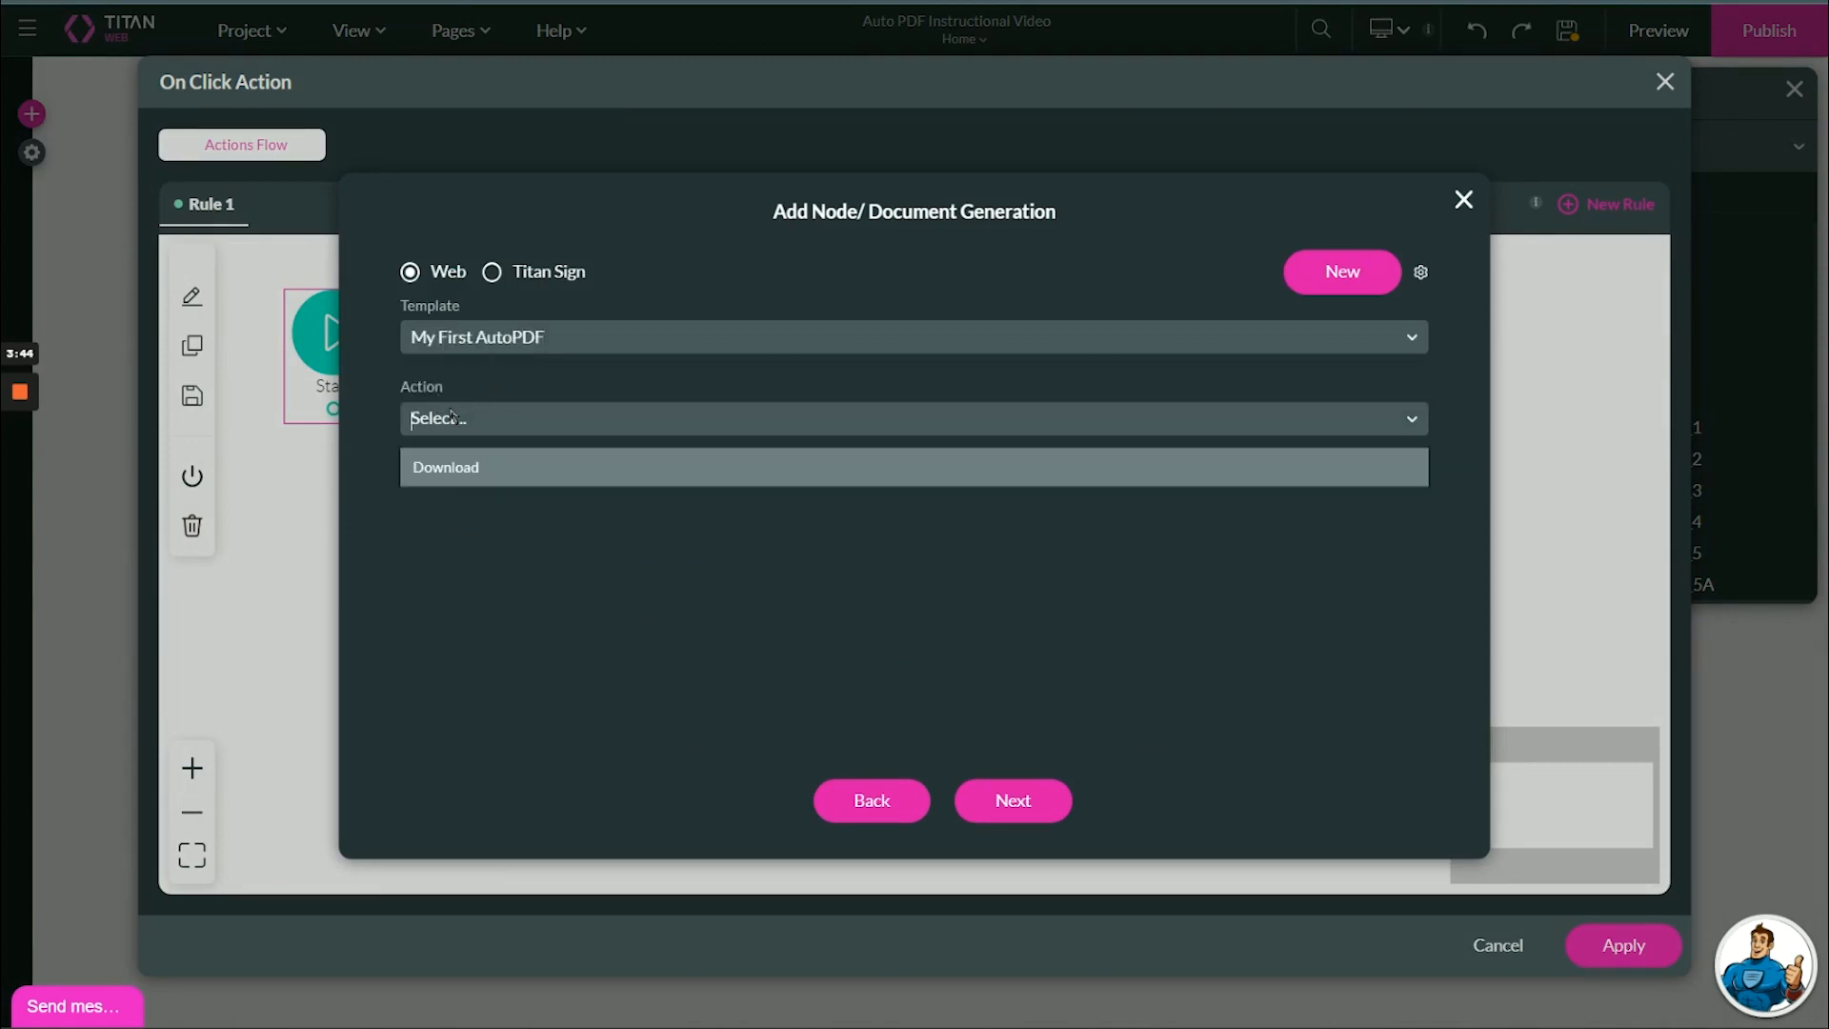
{"action": "left_click", "coordinate": [475, 477]}
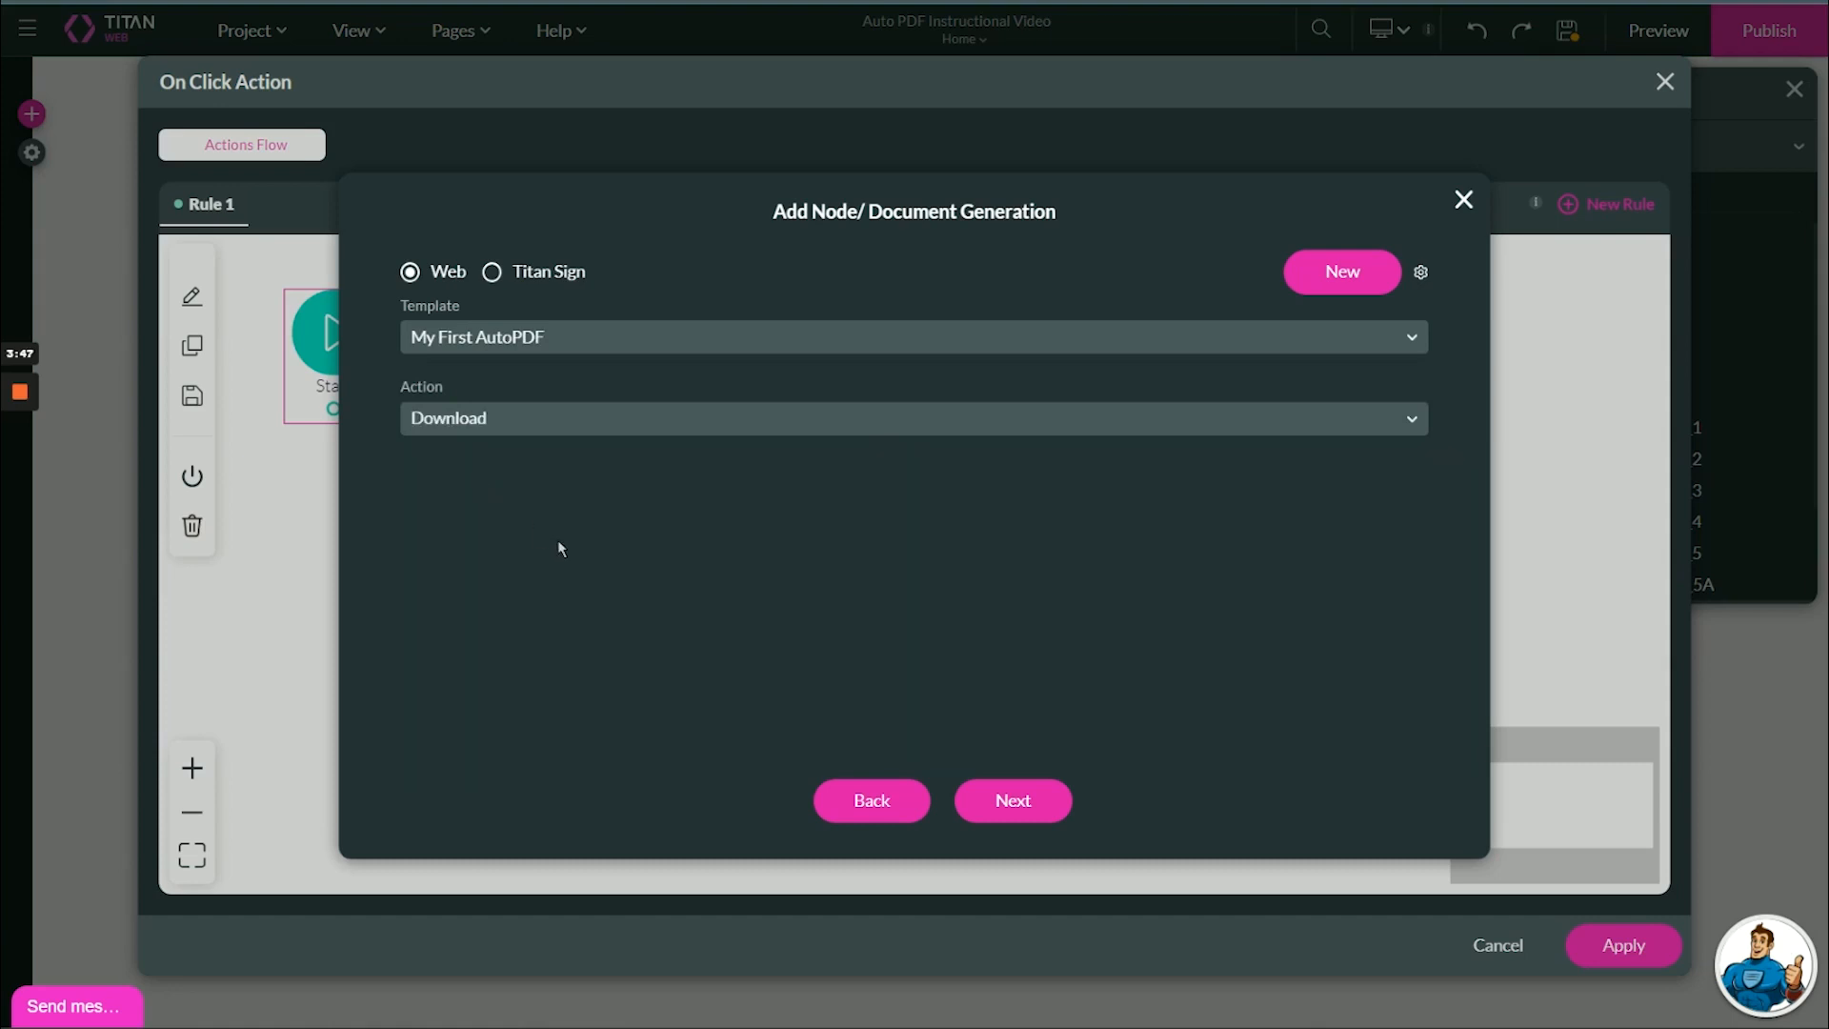
{"action": "left_click", "coordinate": [990, 803]}
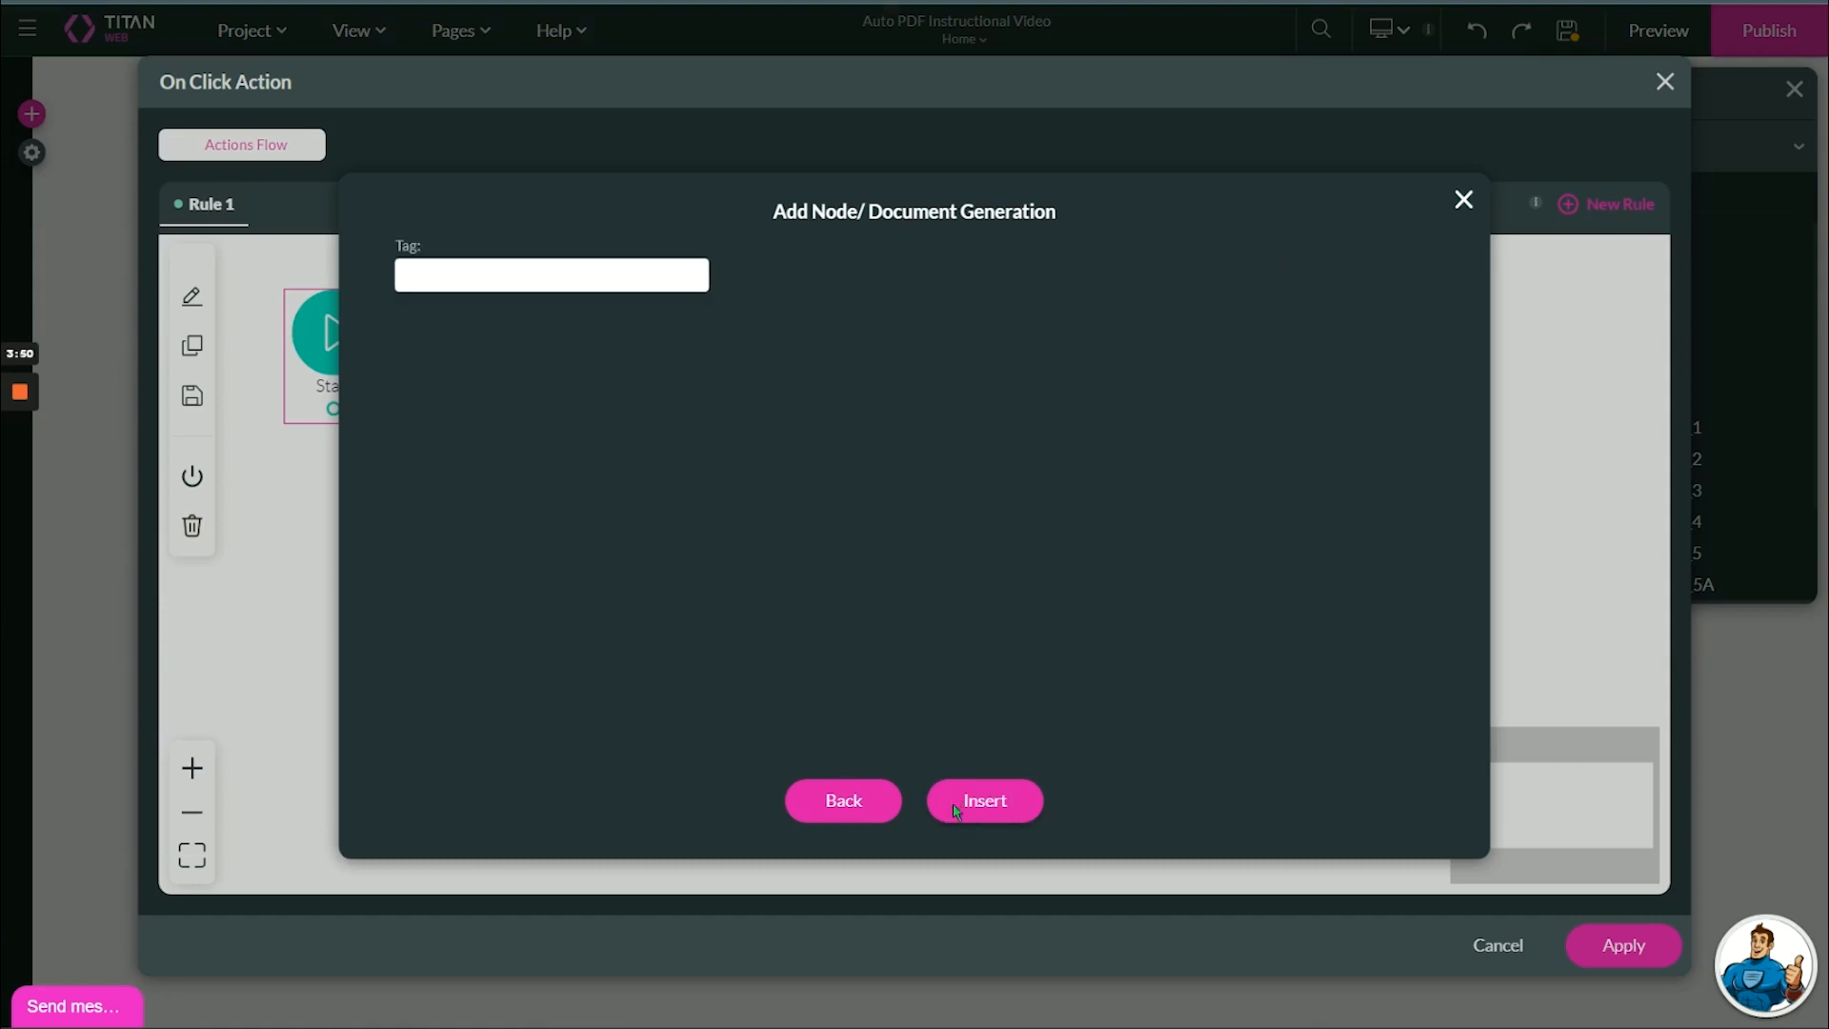
{"action": "left_click", "coordinate": [952, 803]}
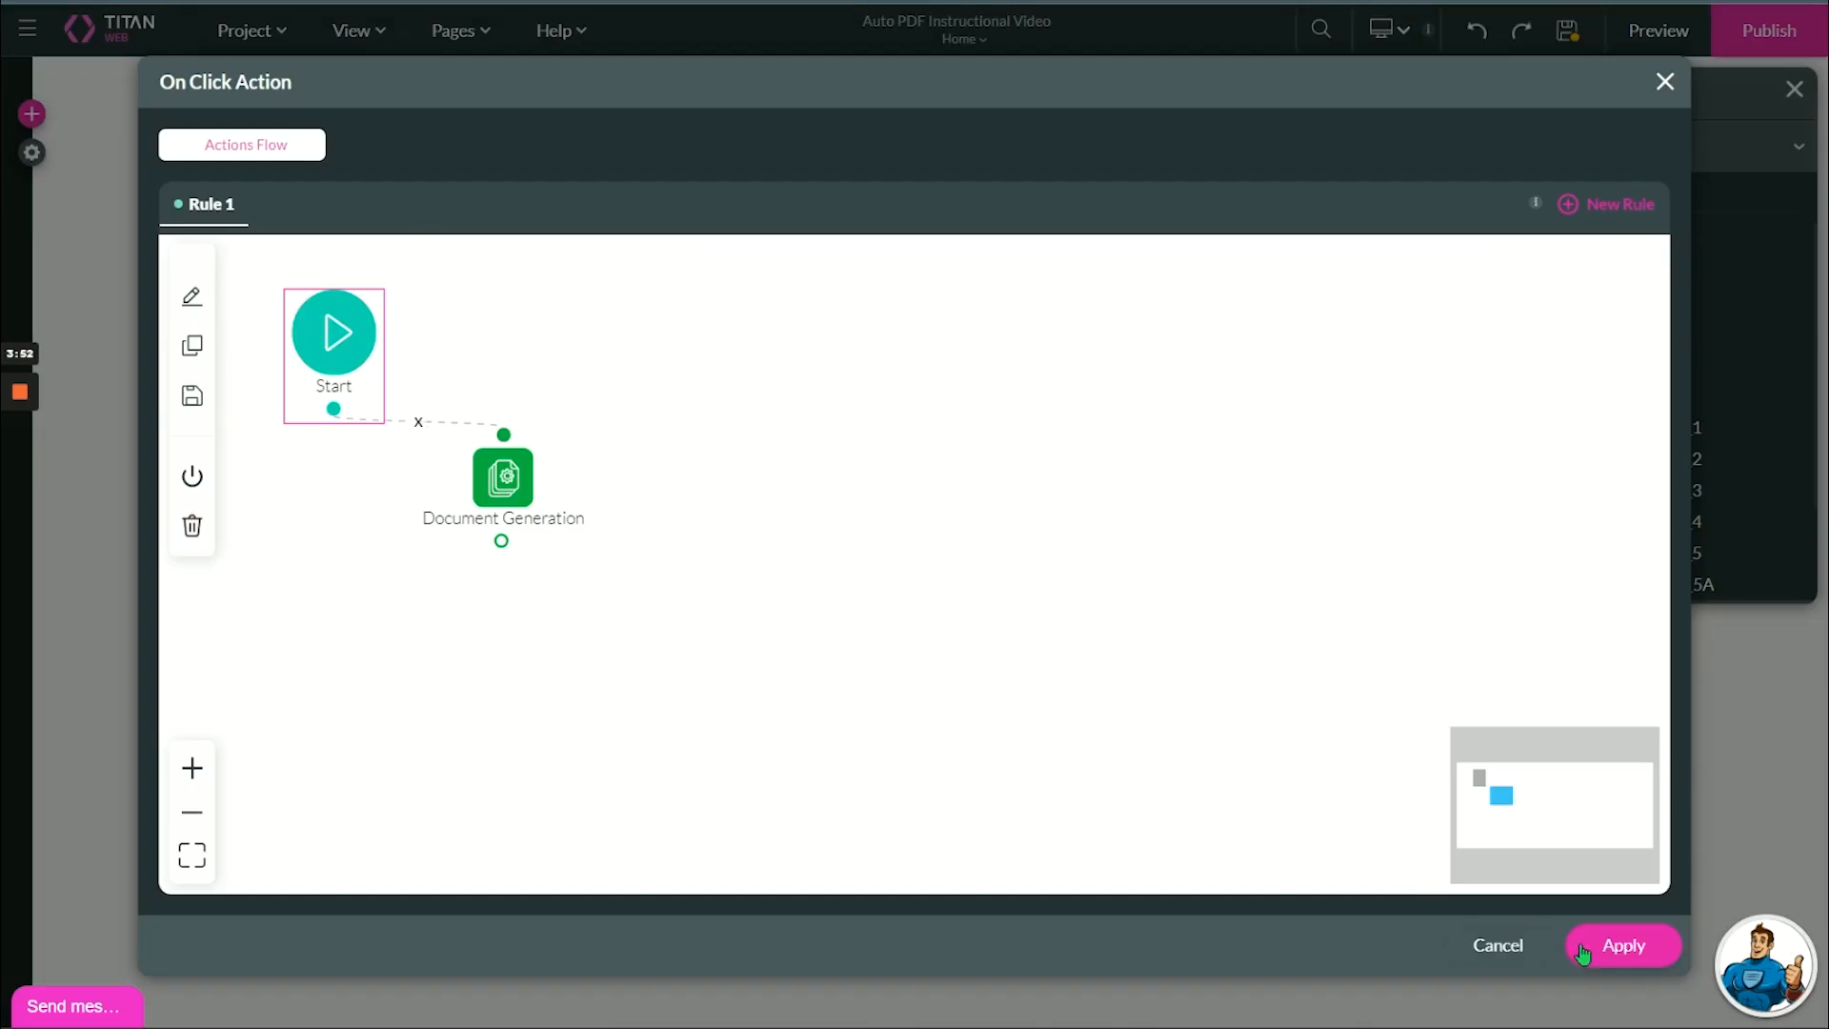
{"action": "left_click", "coordinate": [1619, 945]}
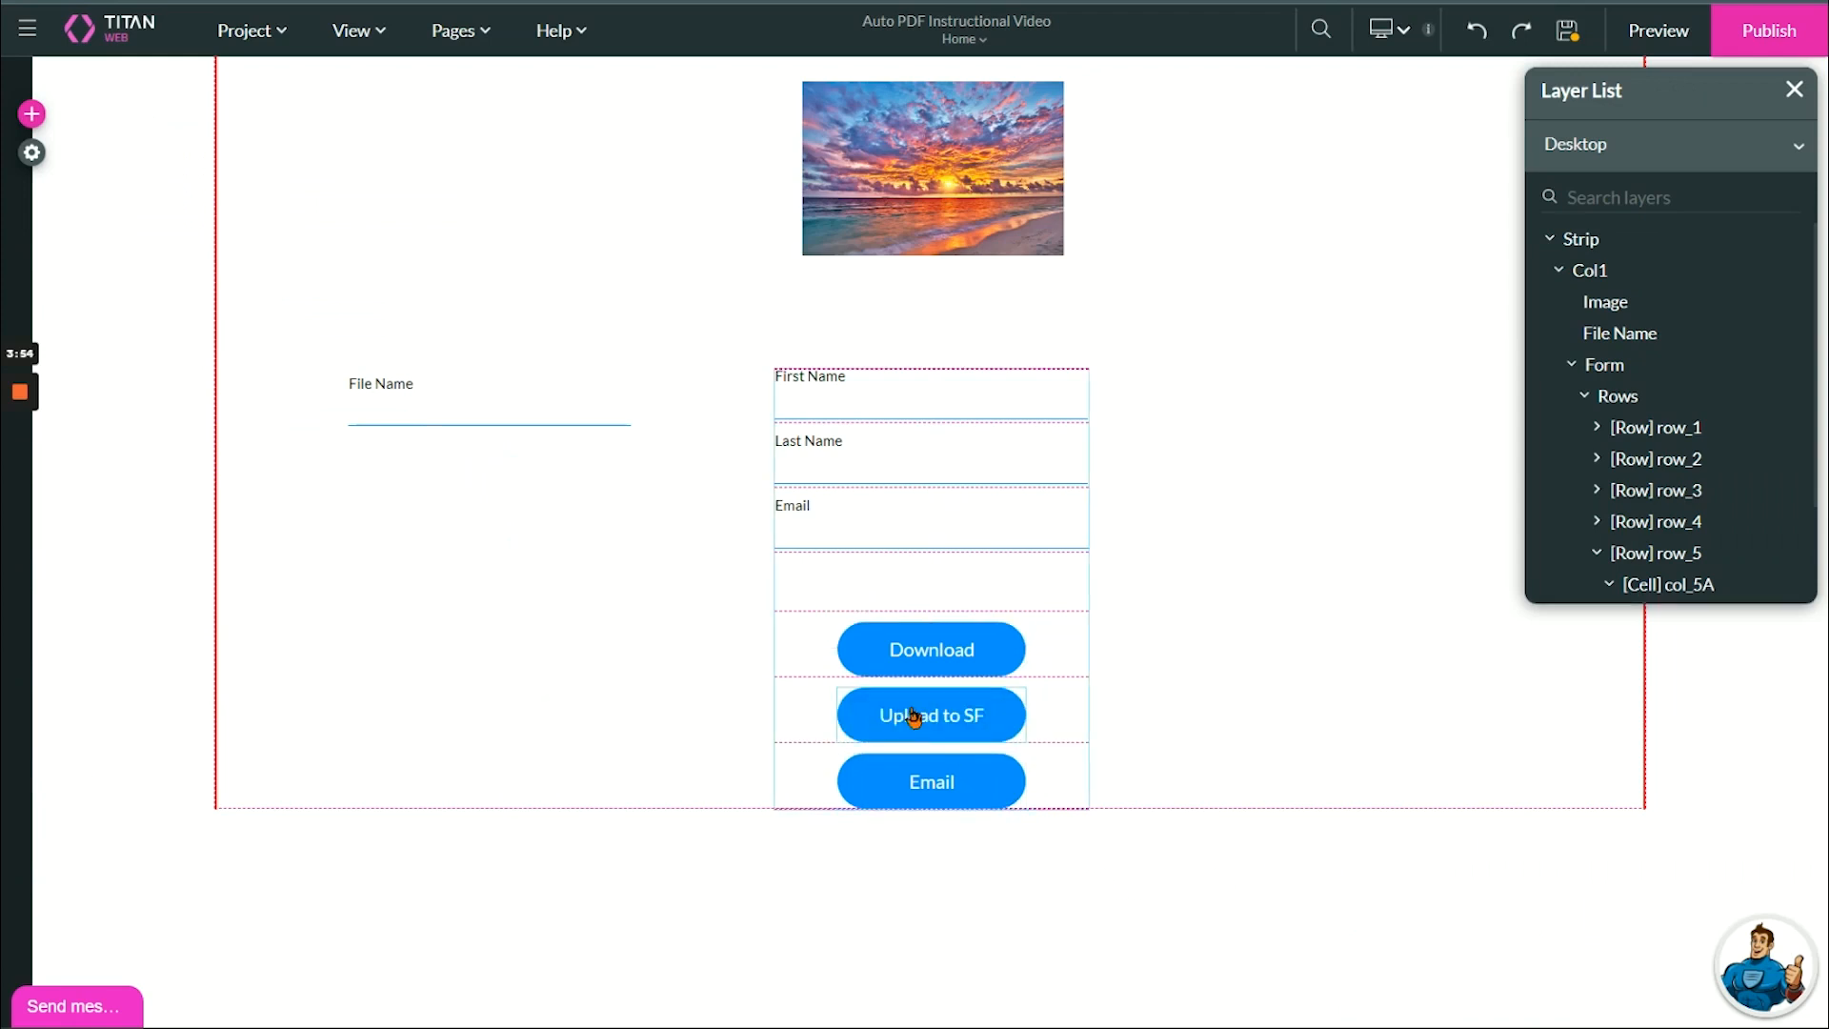
Start adding a Salesforce Action node after Start in the Upload to SF button's on-click action flow.
{"action": "left_click", "coordinate": [913, 716]}
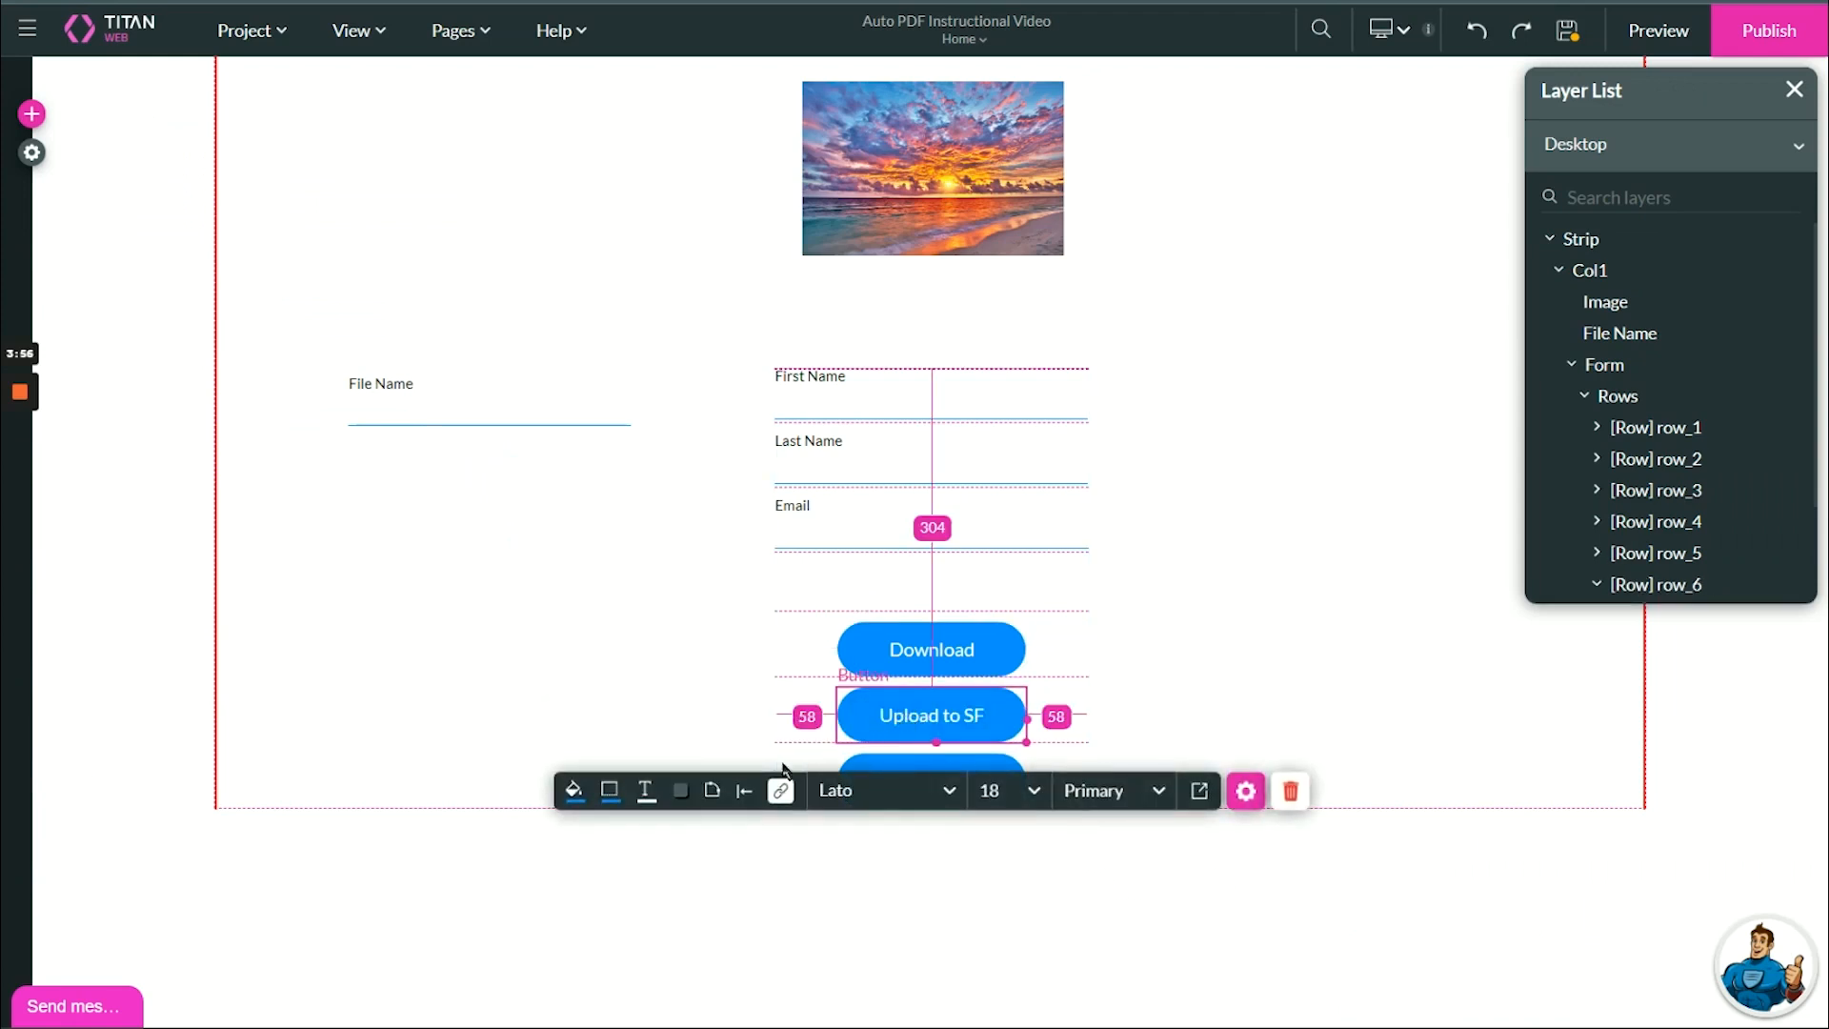
{"action": "left_click", "coordinate": [780, 790]}
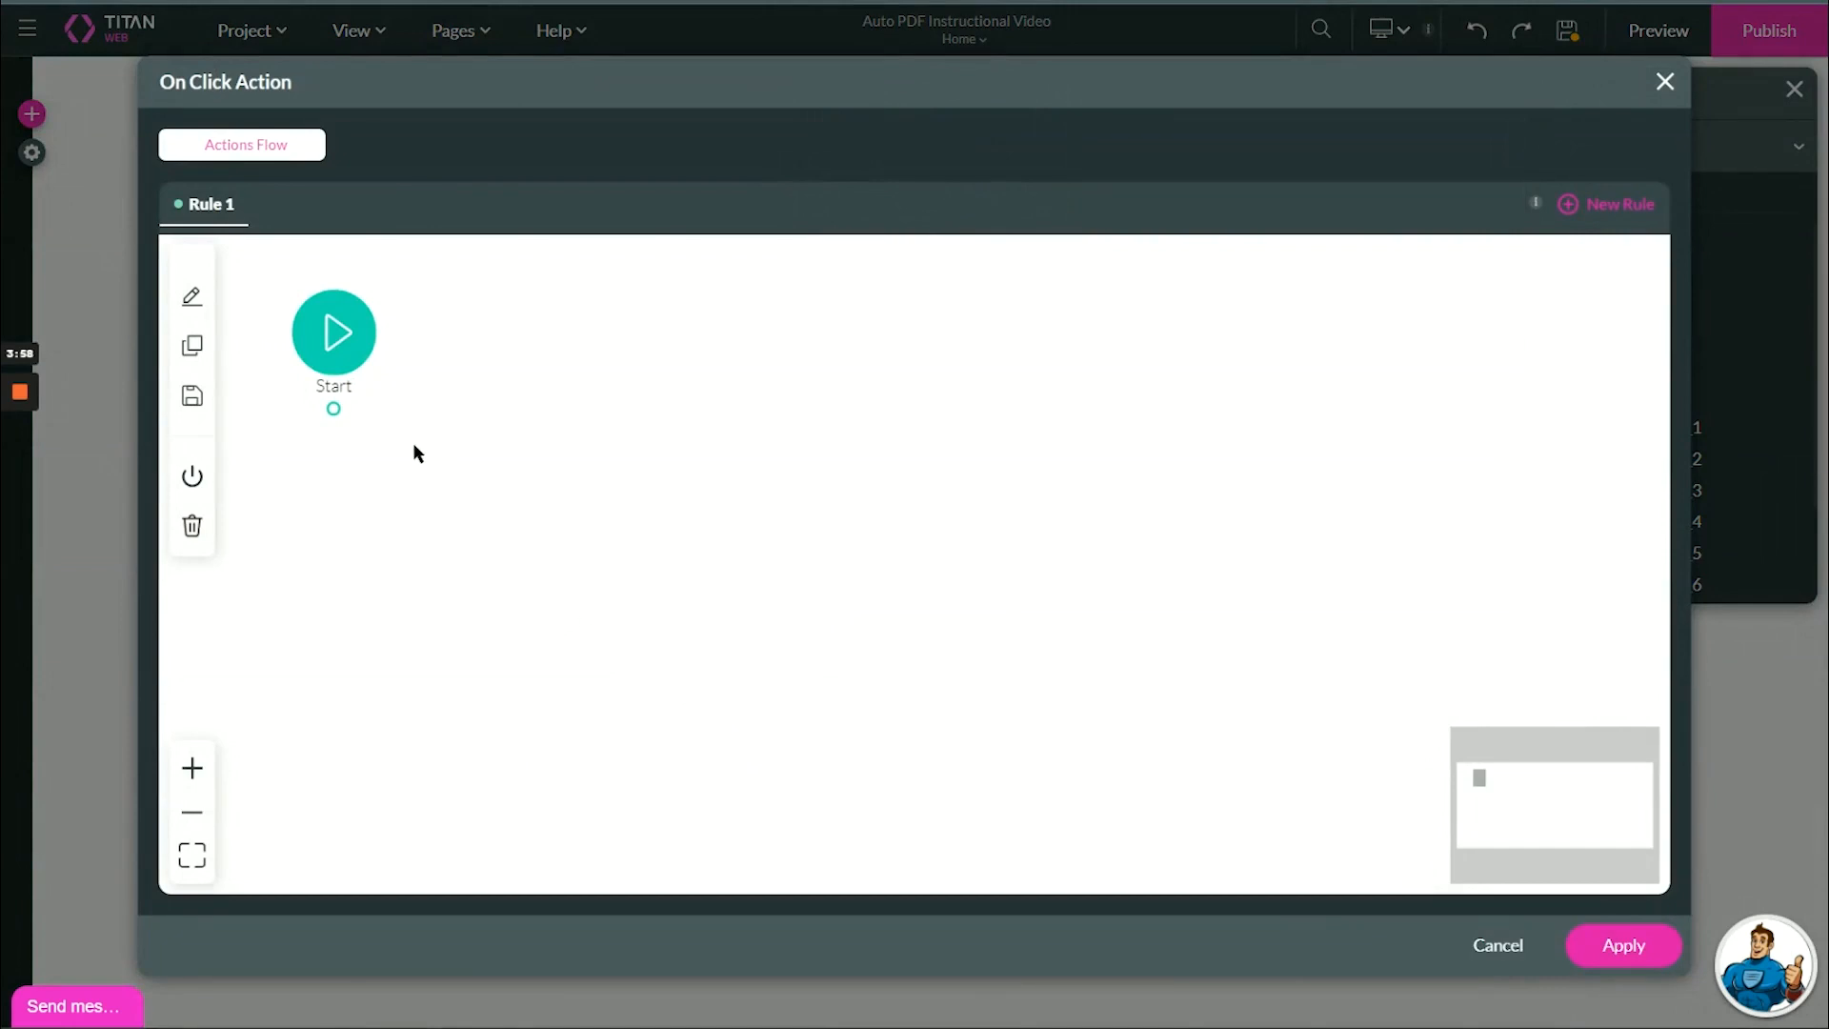
{"action": "left_click", "coordinate": [358, 408]}
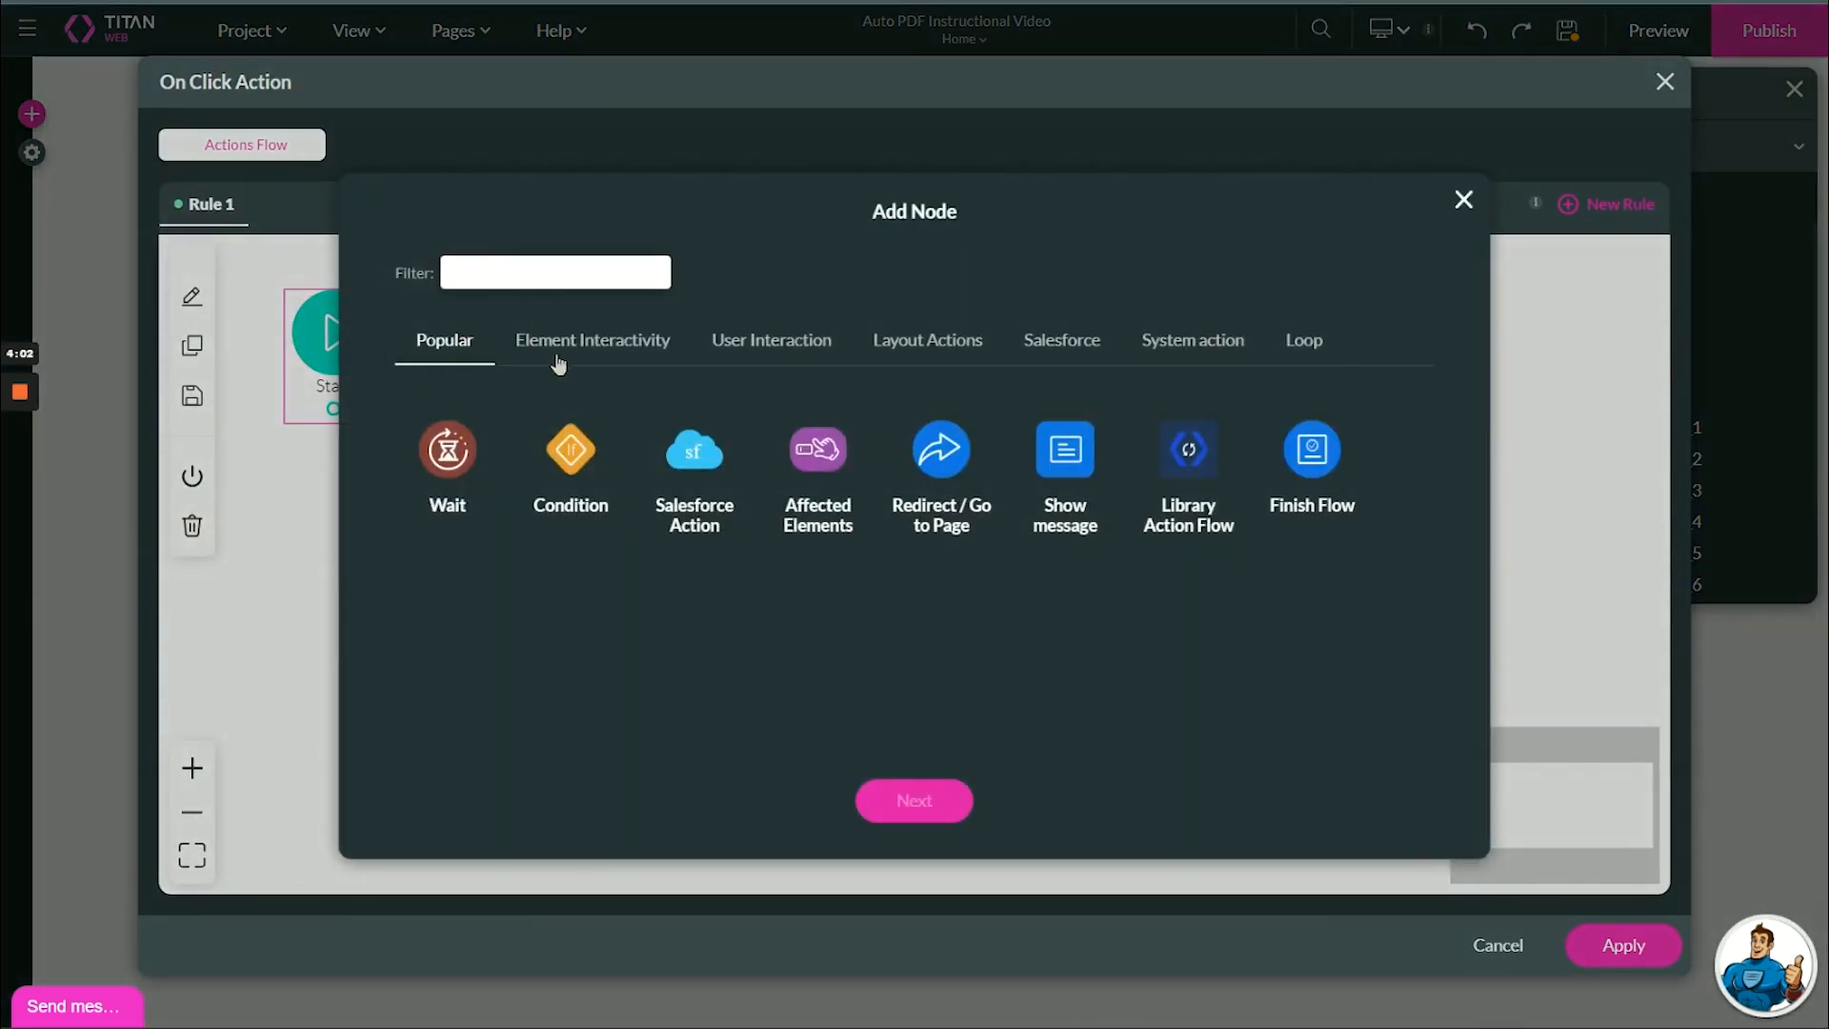
{"action": "left_click", "coordinate": [685, 473]}
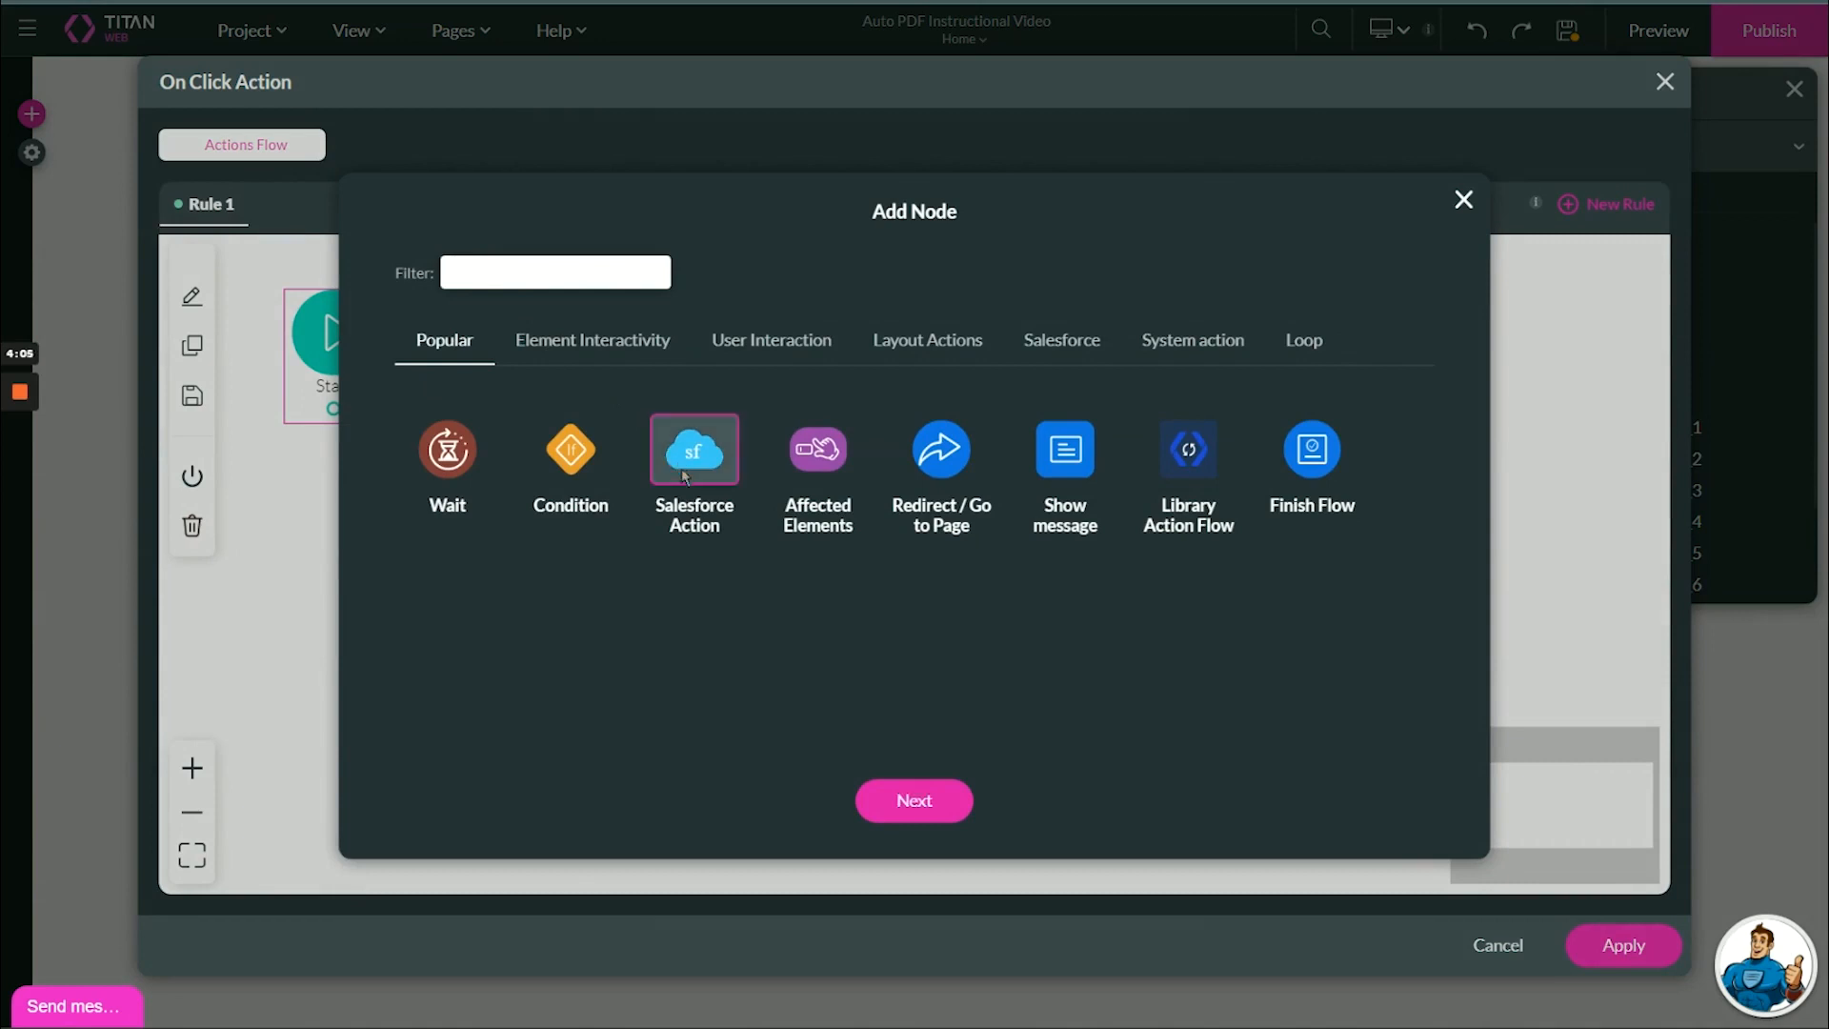
{"action": "left_click", "coordinate": [931, 808]}
{"action": "left_click", "coordinate": [769, 377]}
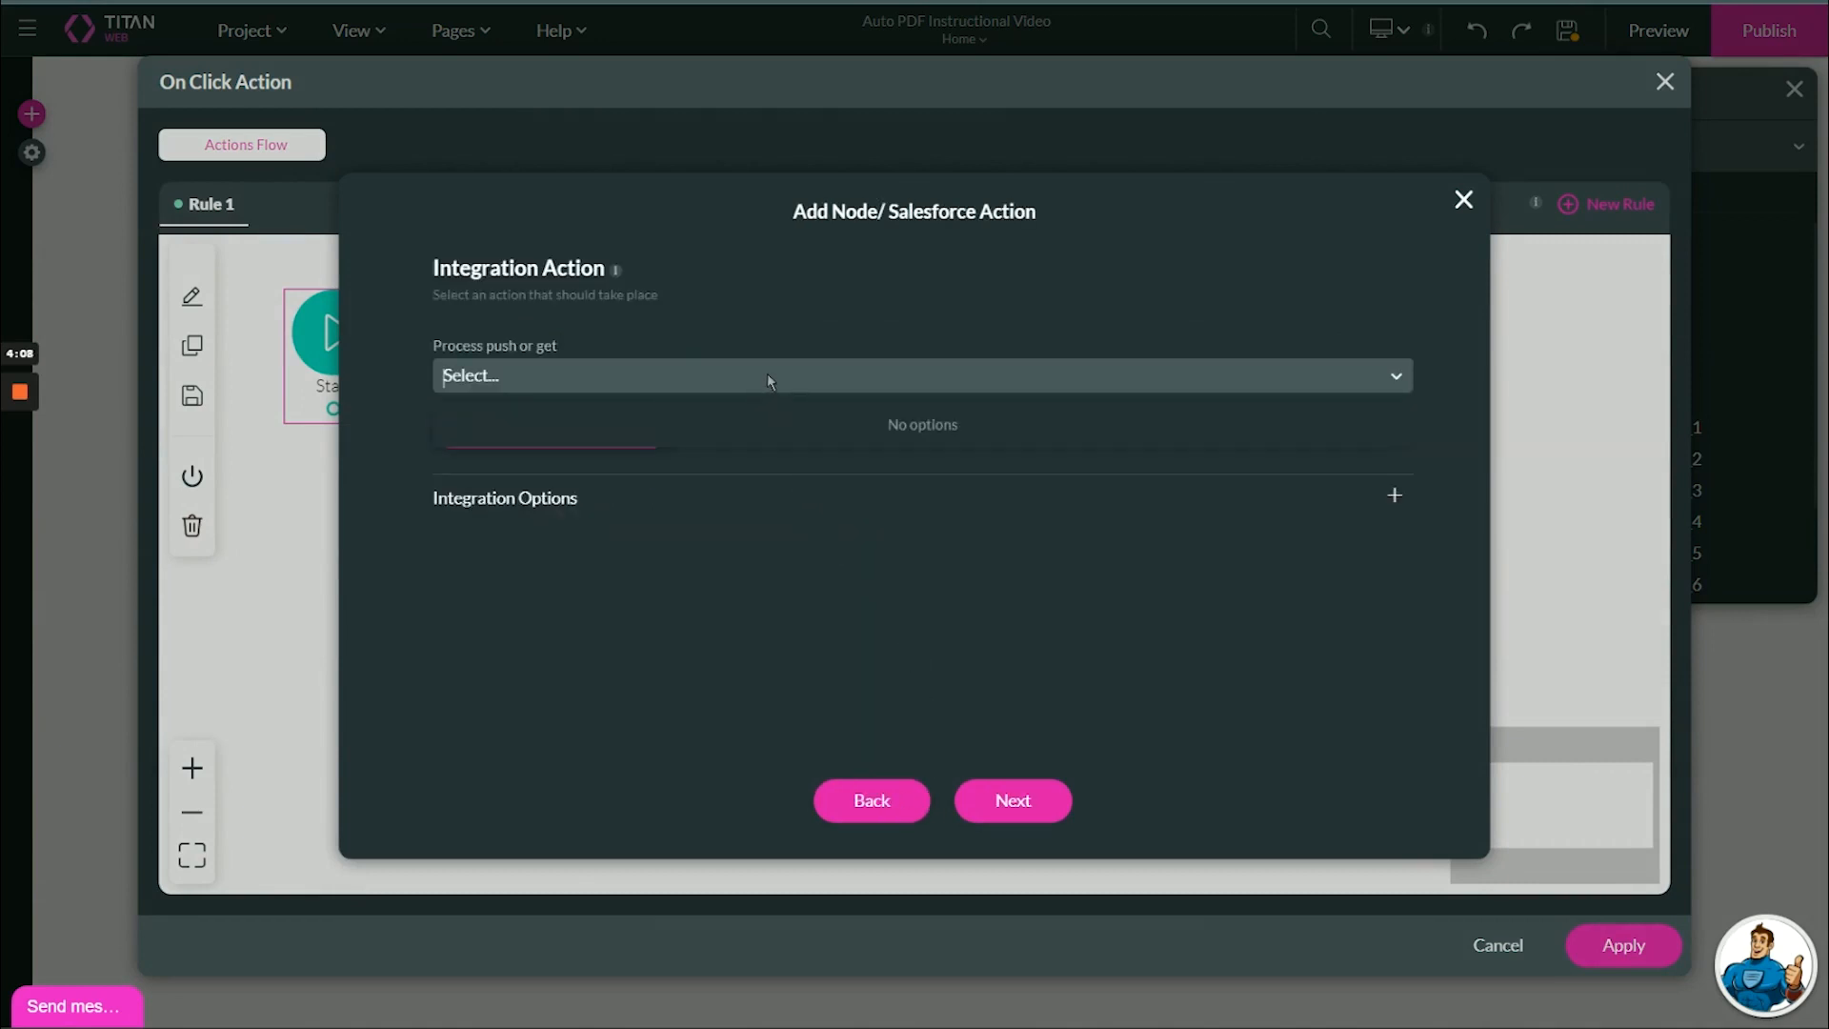
{"action": "left_click", "coordinate": [742, 373]}
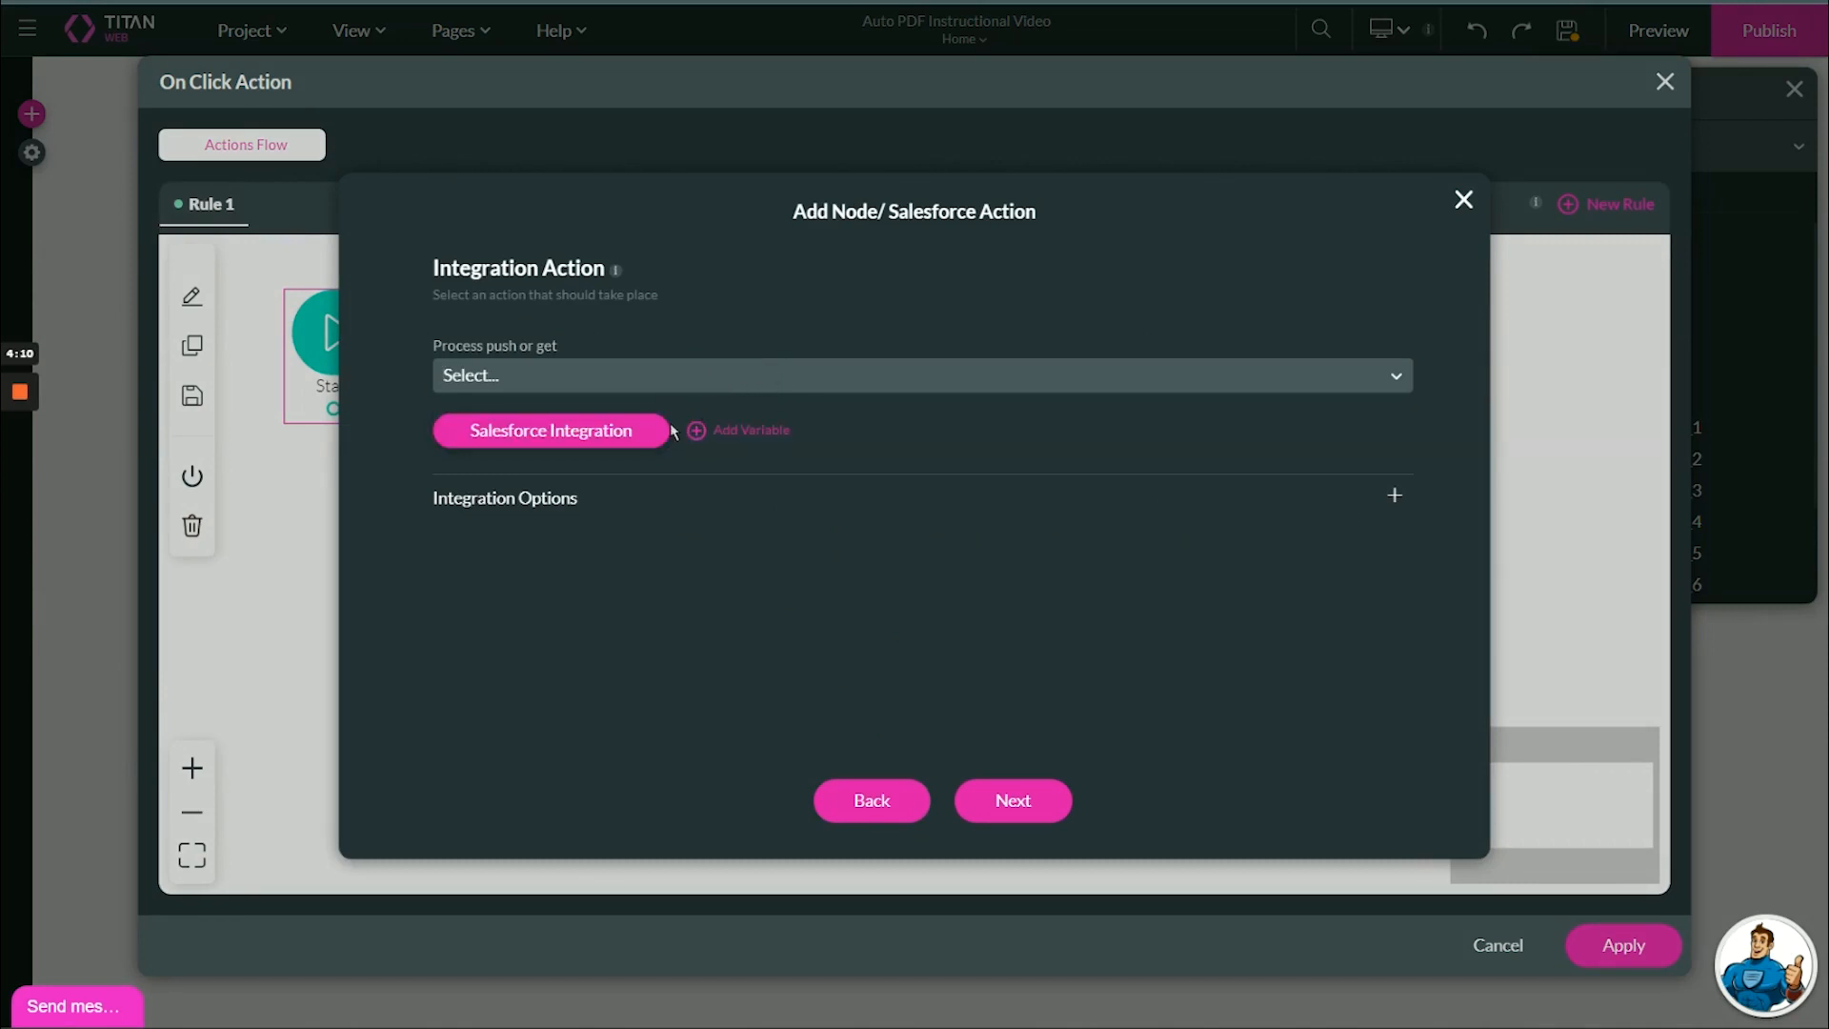
Create a Salesforce push integration for the Files object with the description "Upload File to SF".
{"action": "left_click", "coordinate": [616, 442]}
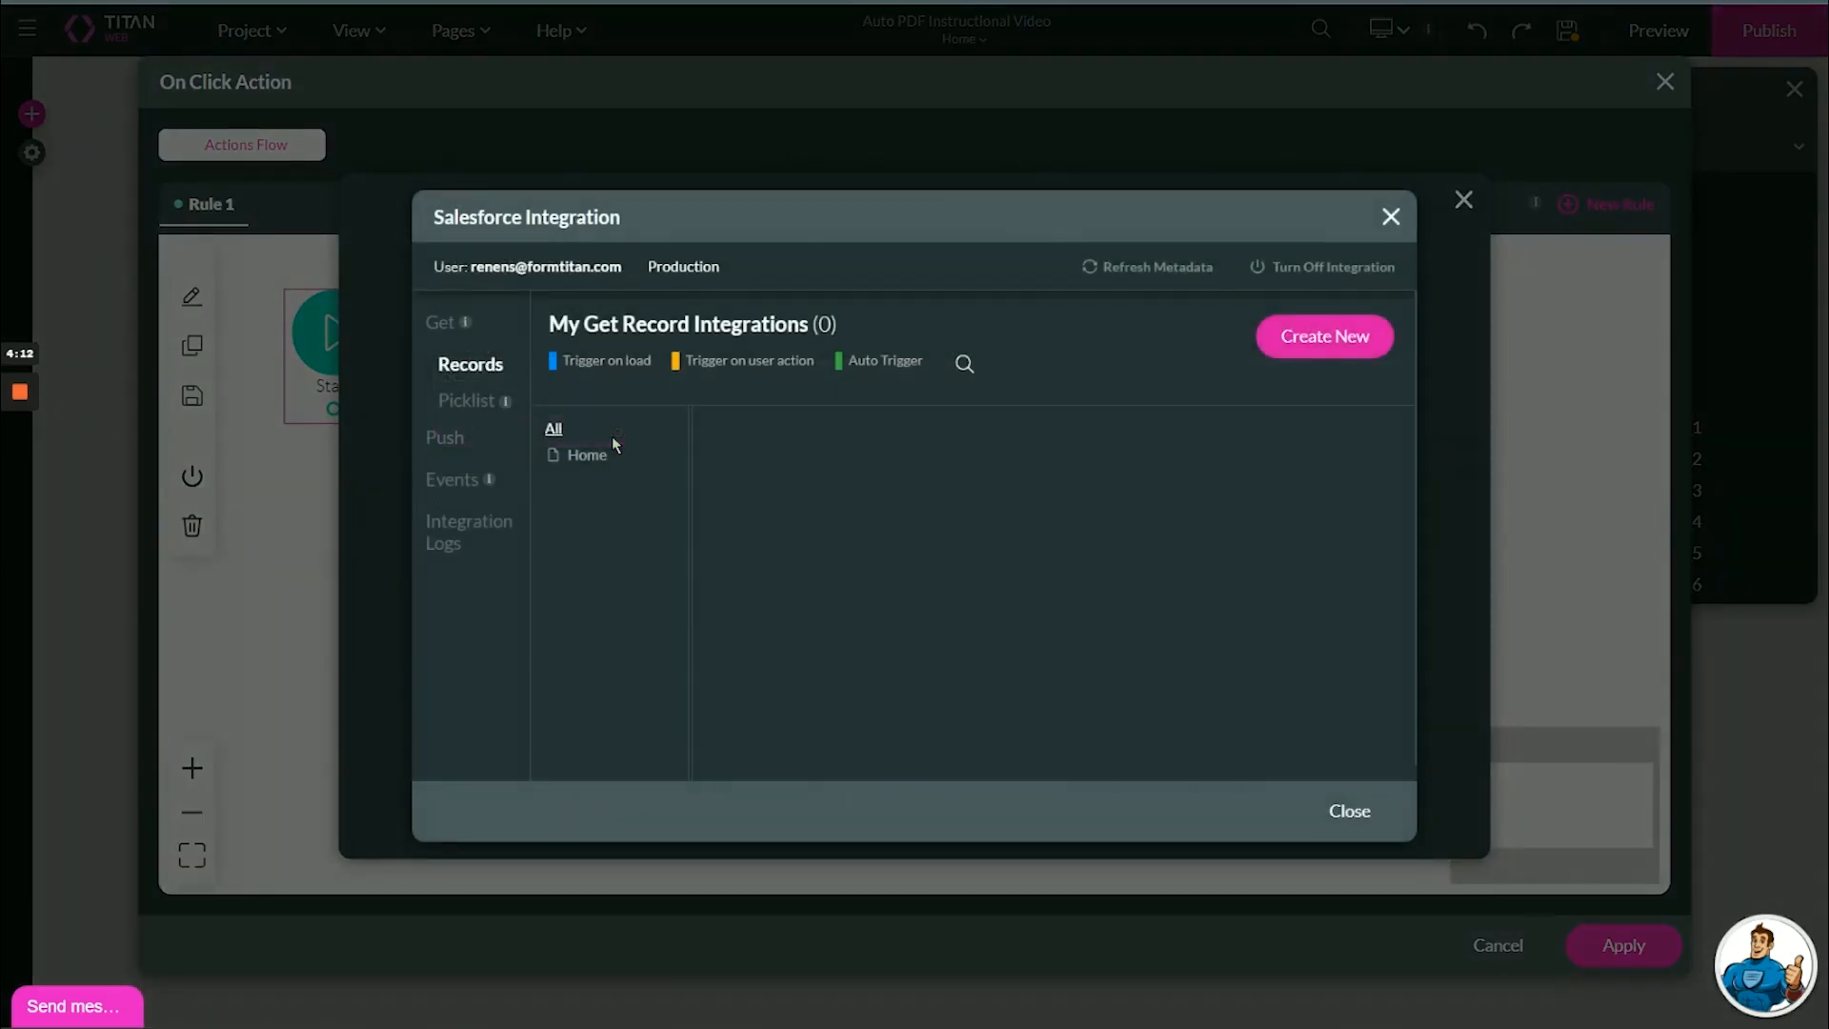
{"action": "left_click", "coordinate": [449, 442]}
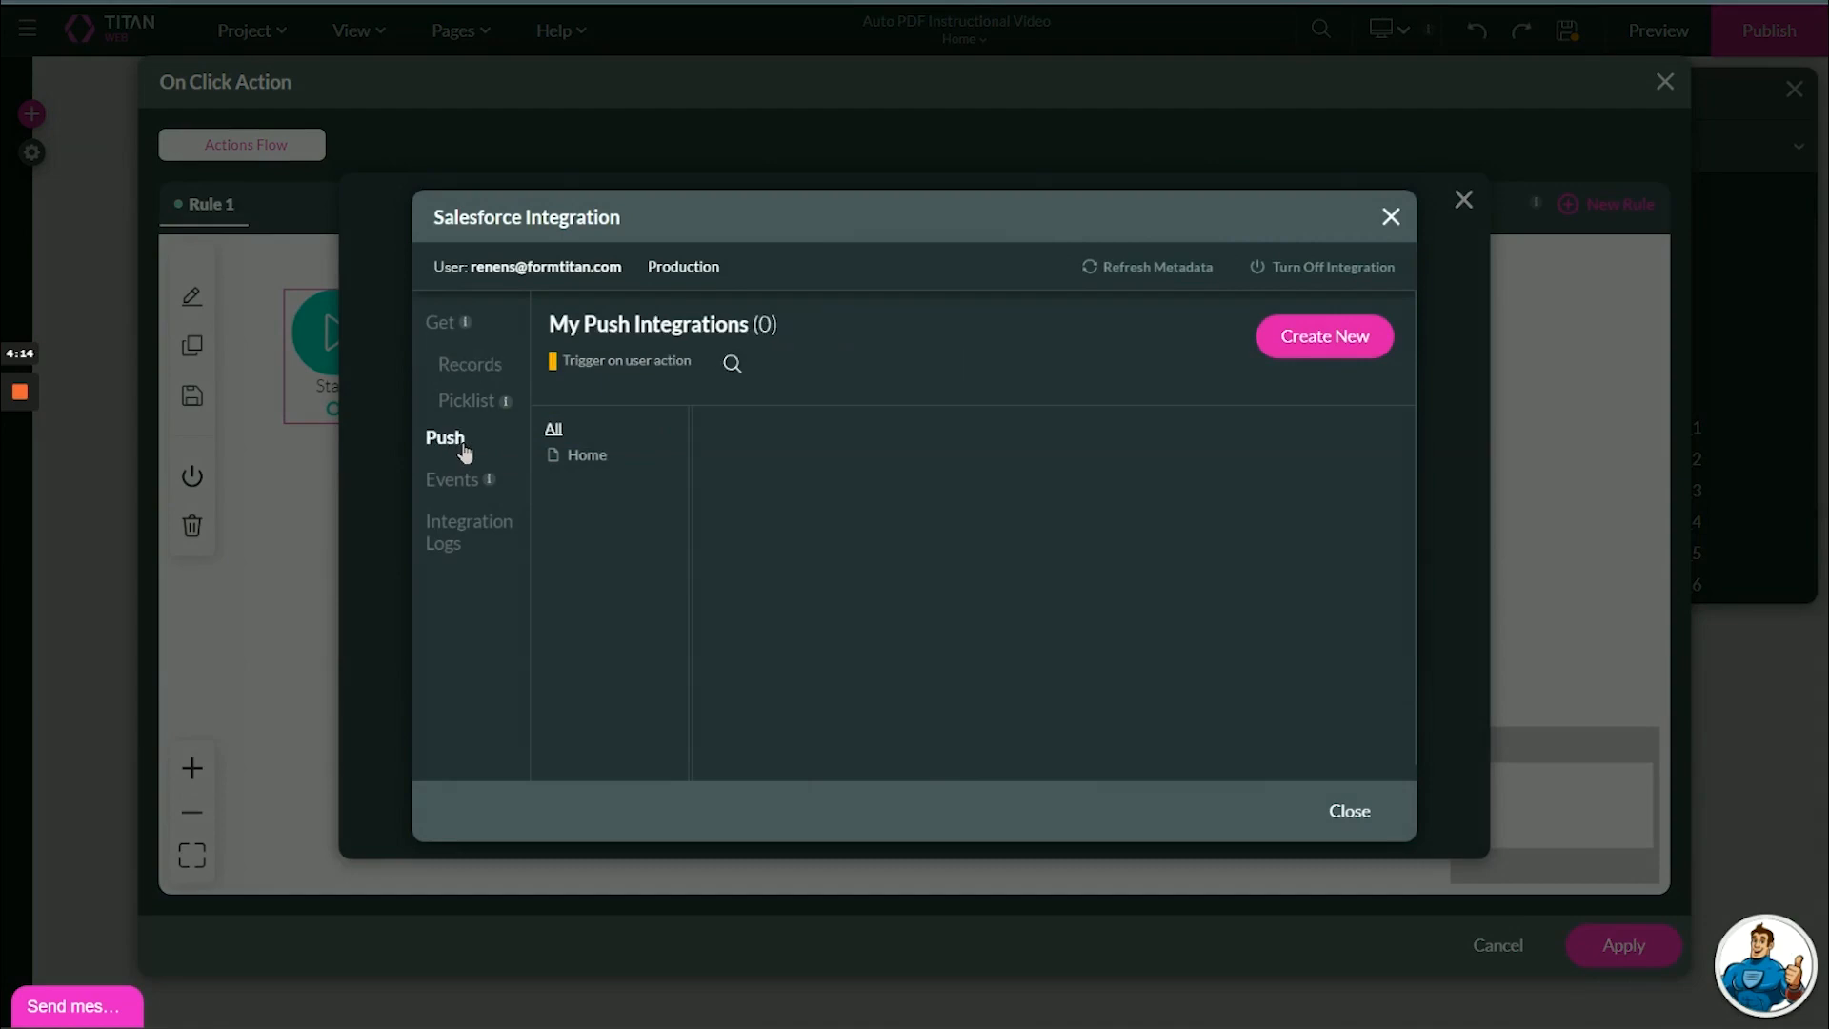
{"action": "left_click", "coordinate": [1317, 338]}
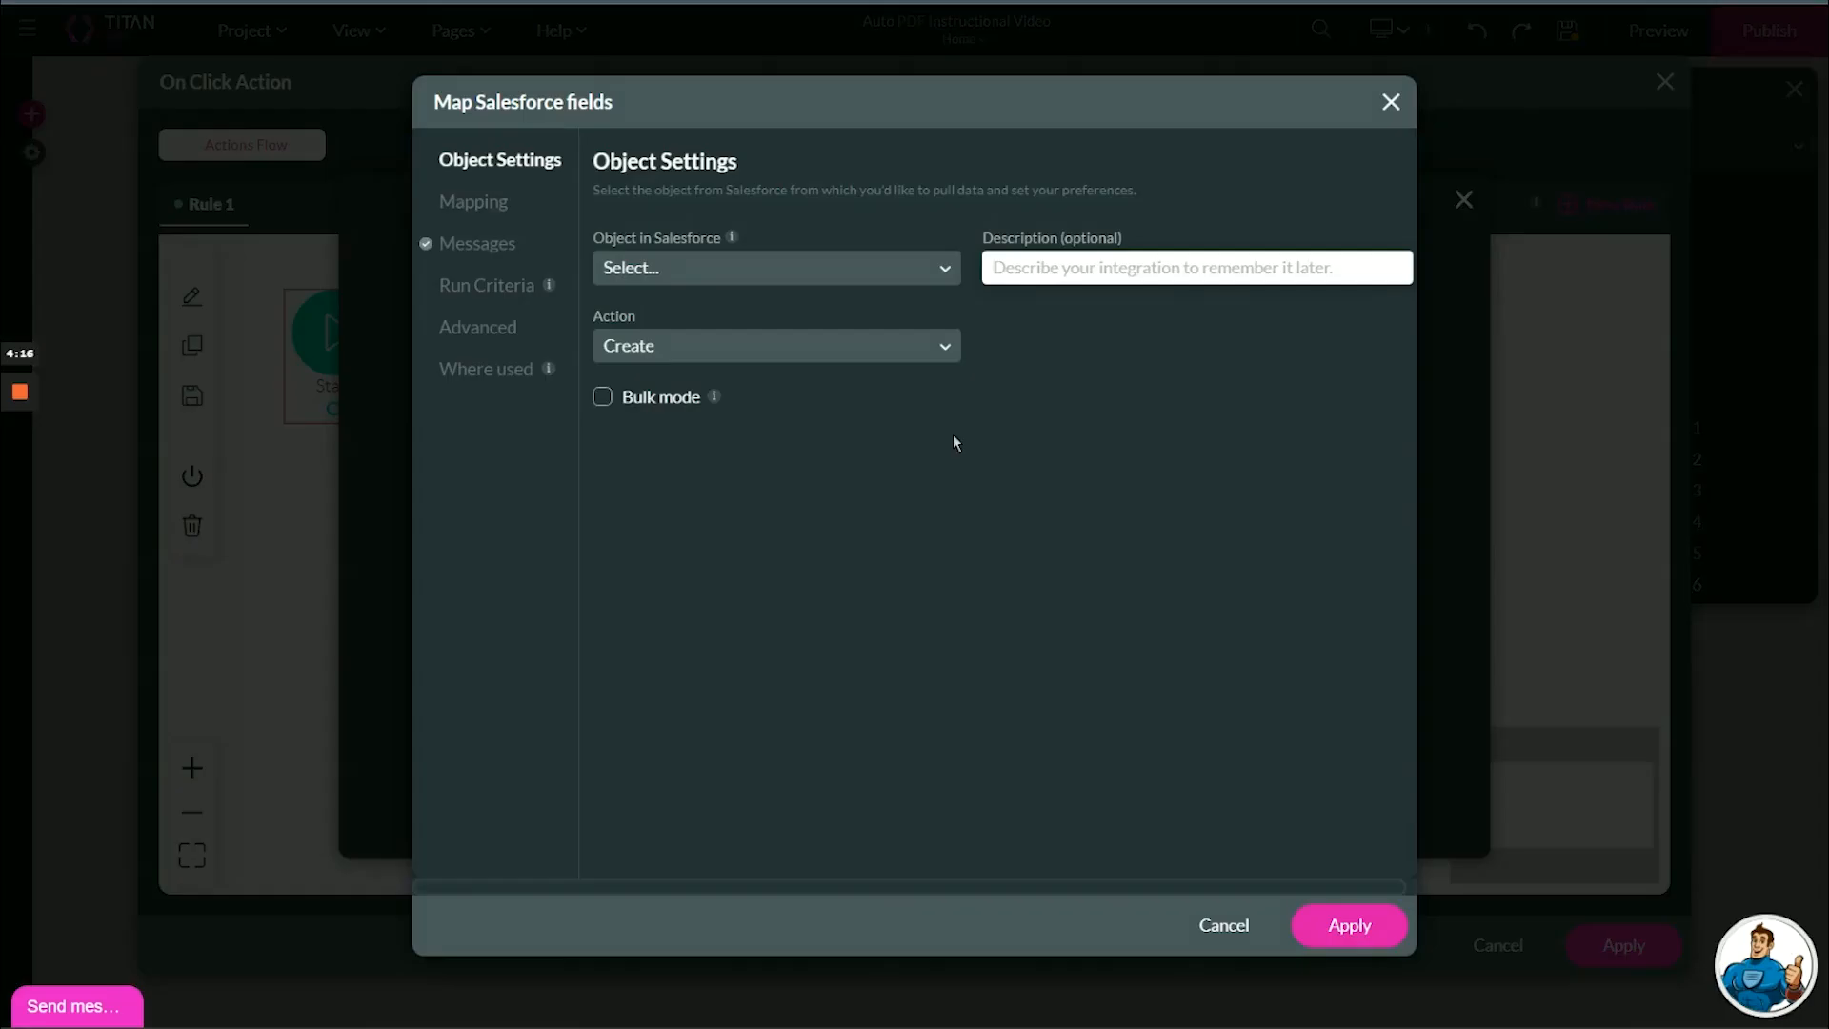
{"action": "left_click", "coordinate": [838, 276]}
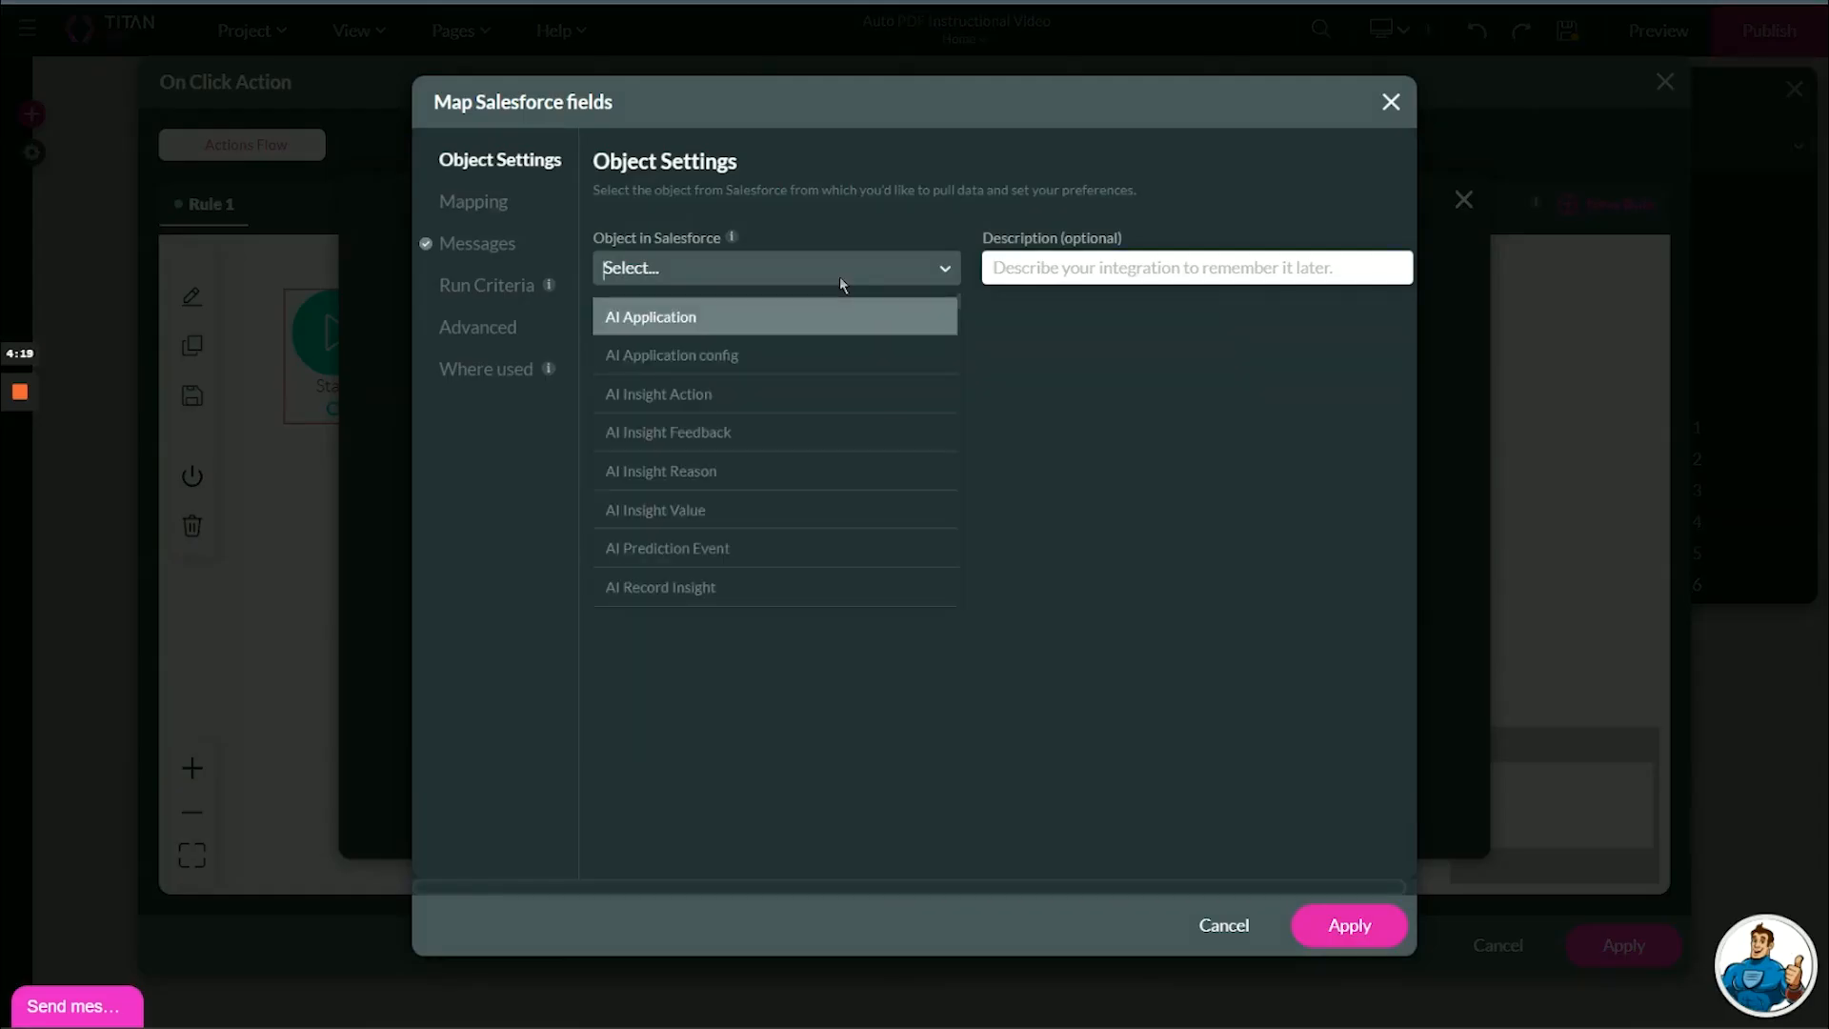
{"action": "type", "text": "files"}
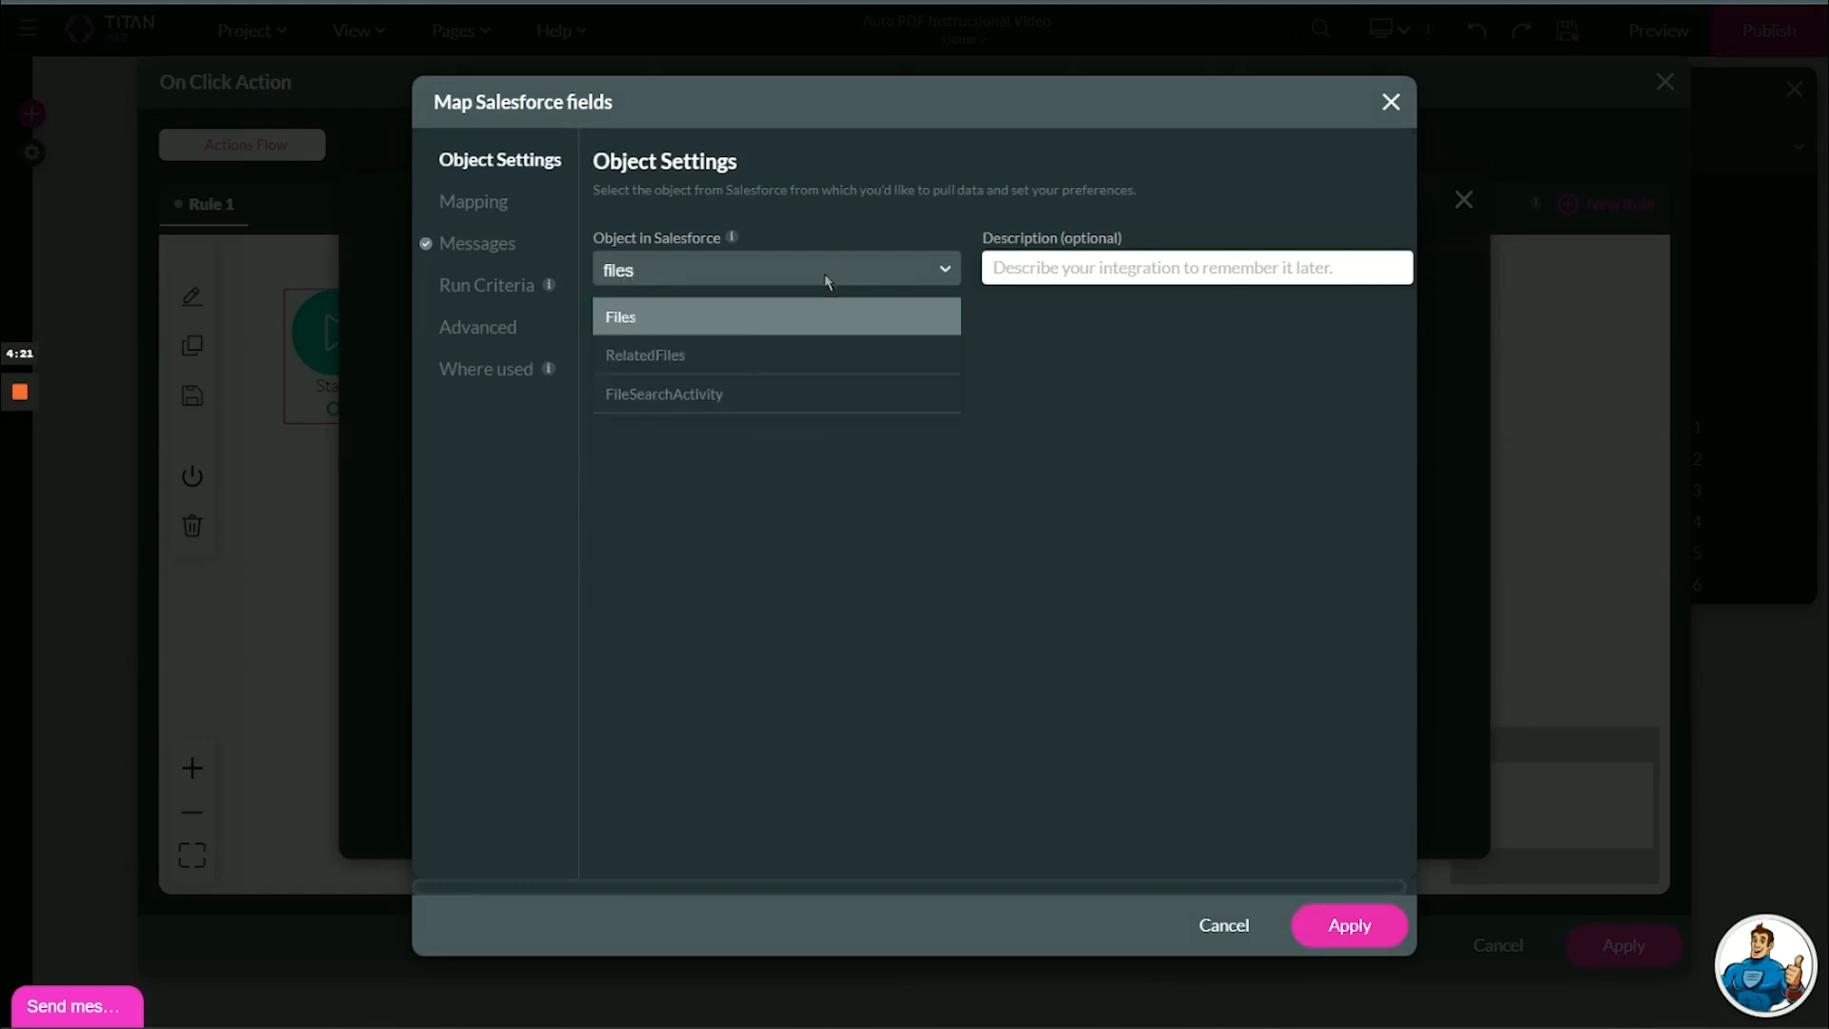
{"action": "left_click", "coordinate": [815, 315]}
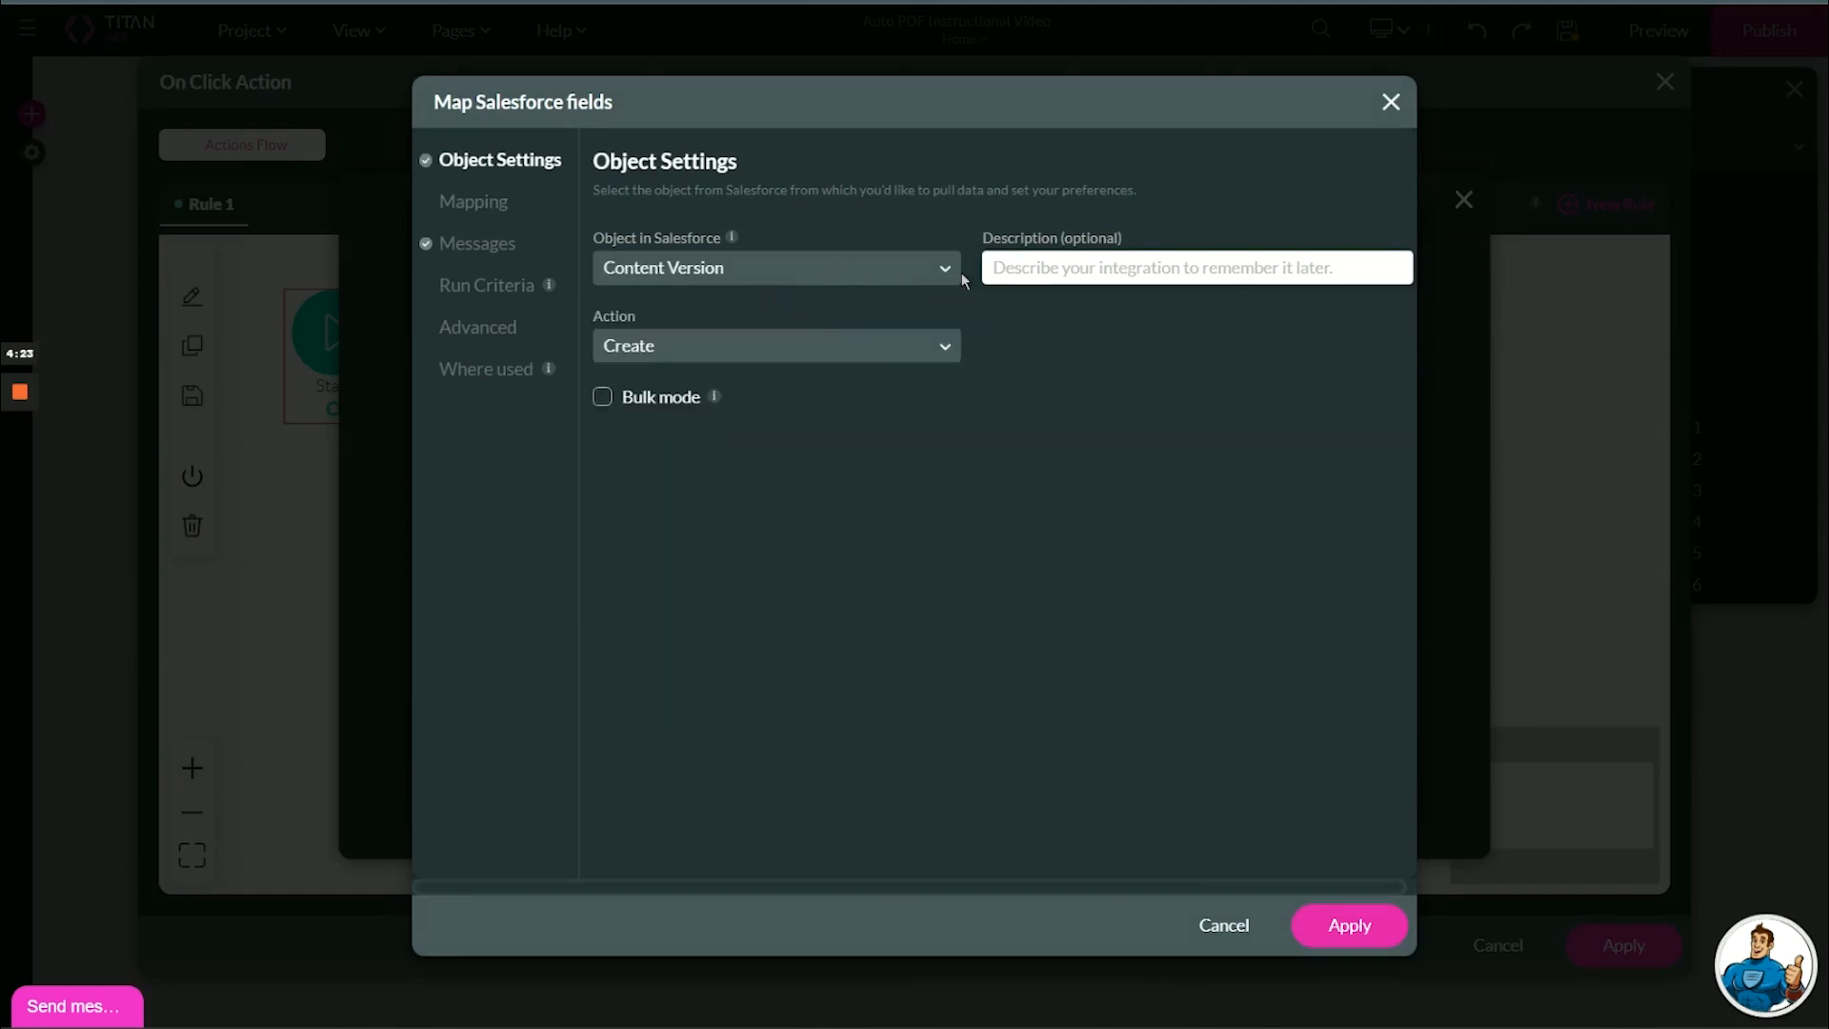
{"action": "type", "text": "Upload File to SF"}
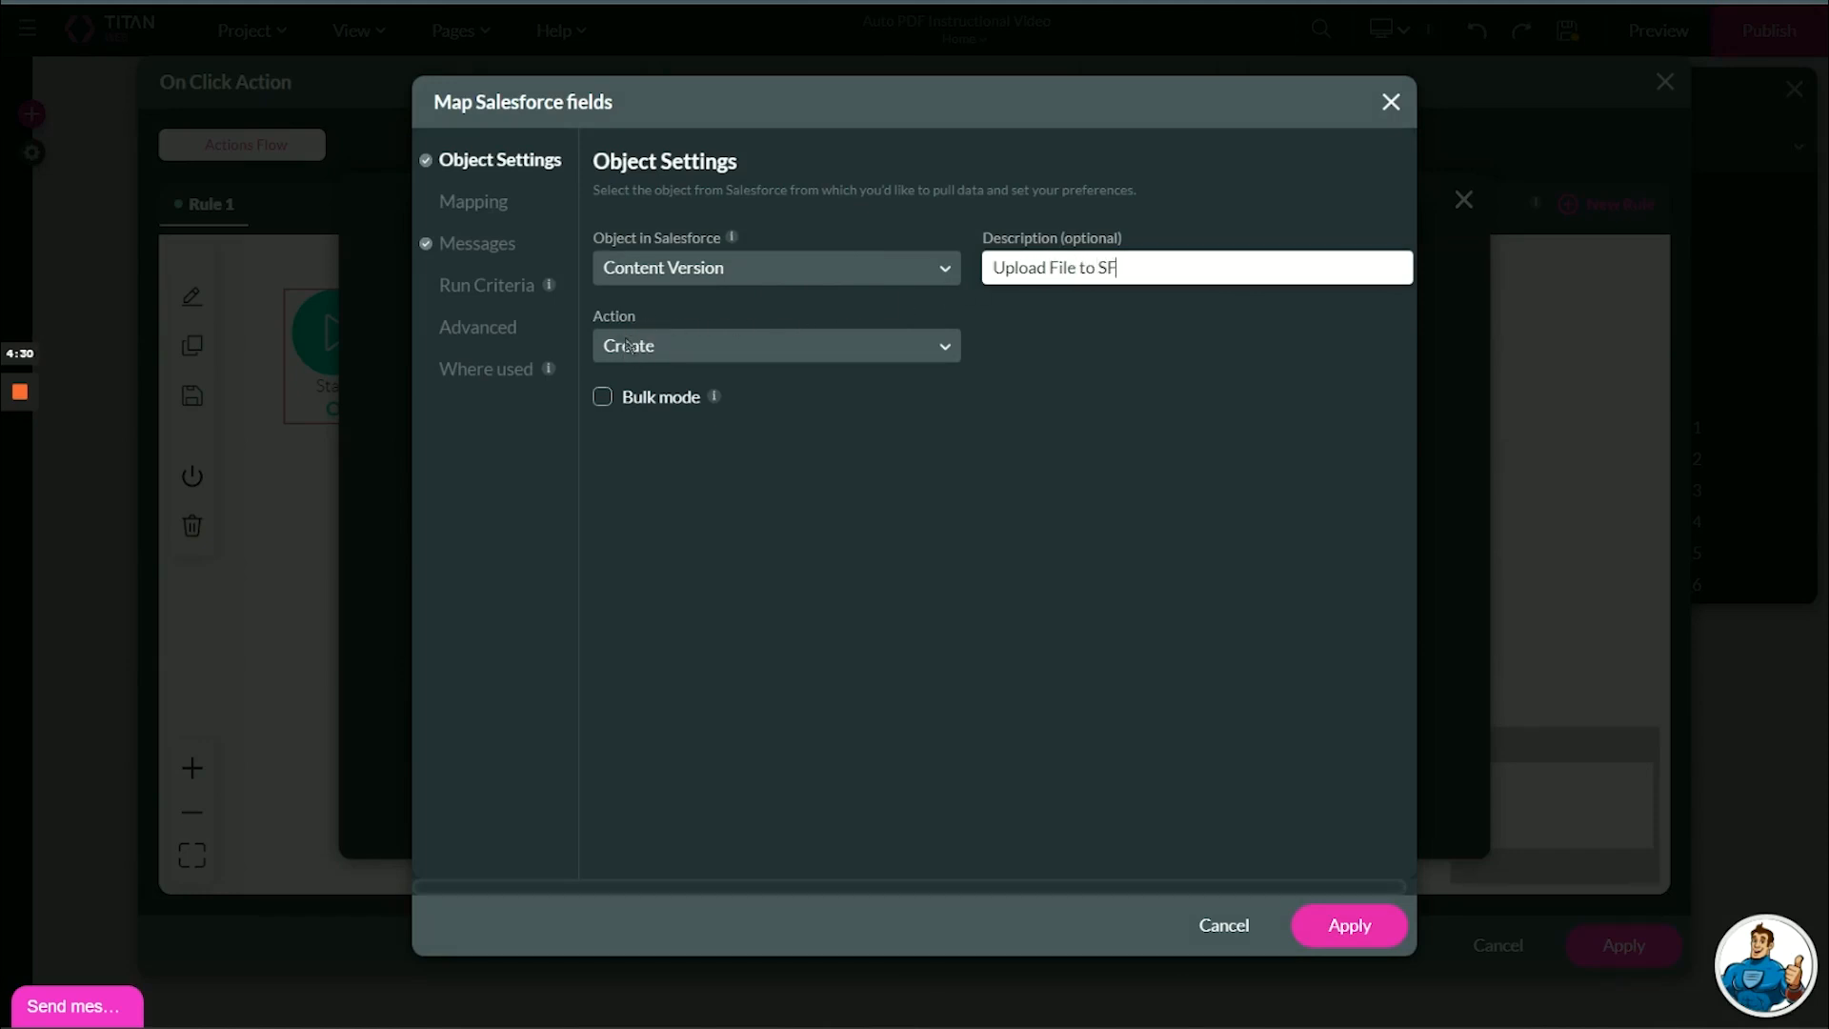
Map the Version Data field of the push integration to Auto PDF: My First AutoPDF.
{"action": "left_click", "coordinate": [503, 204]}
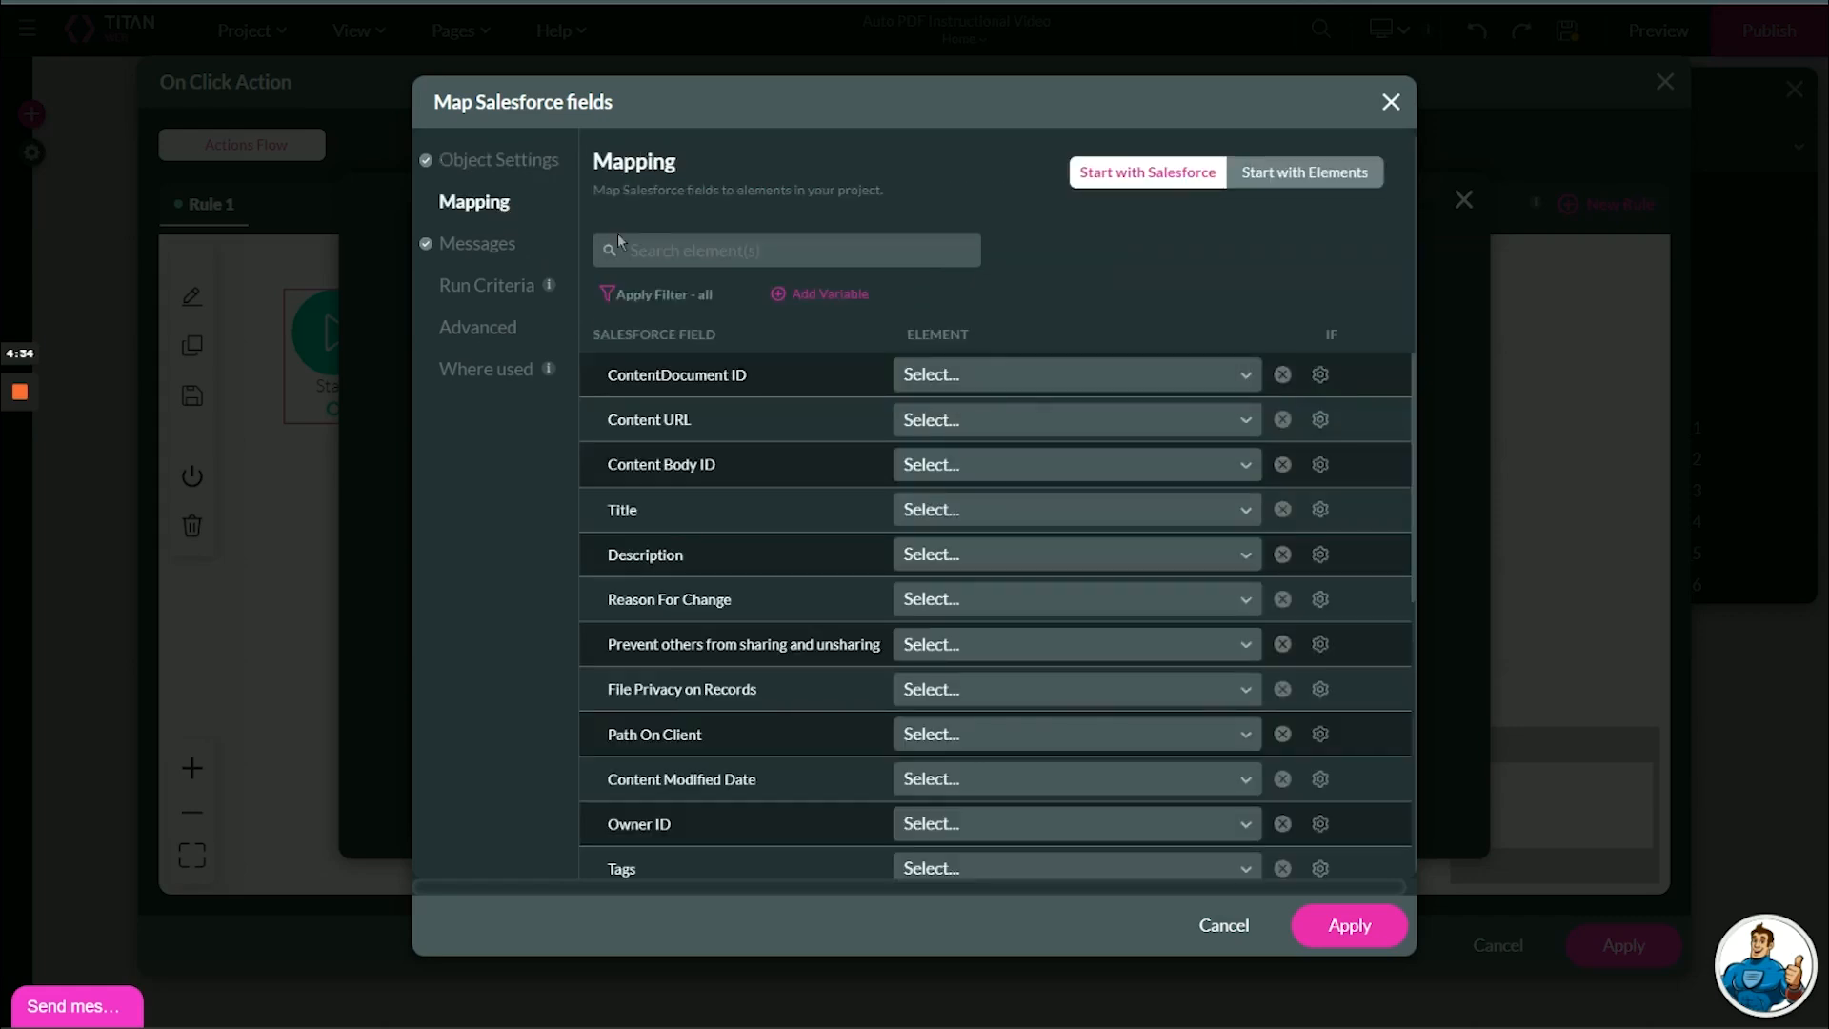
{"action": "type", "text": "data"}
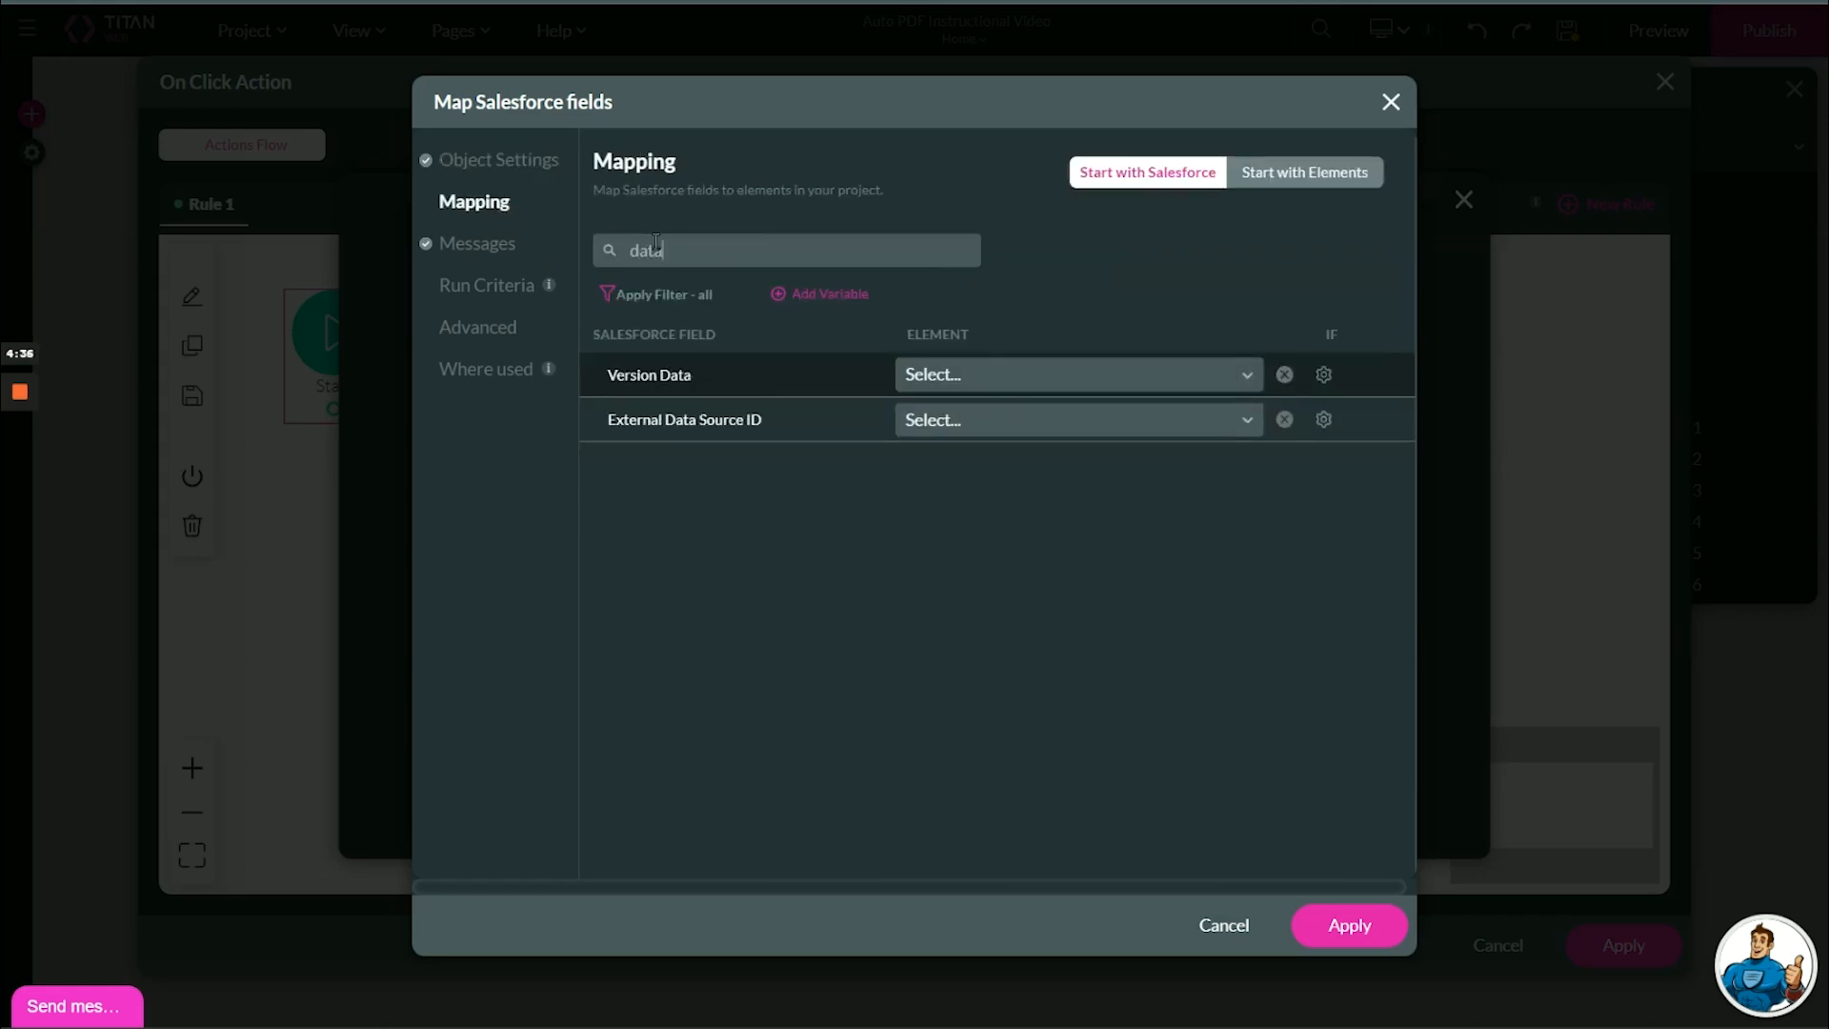
{"action": "left_click", "coordinate": [953, 377]}
{"action": "left_click", "coordinate": [963, 461]}
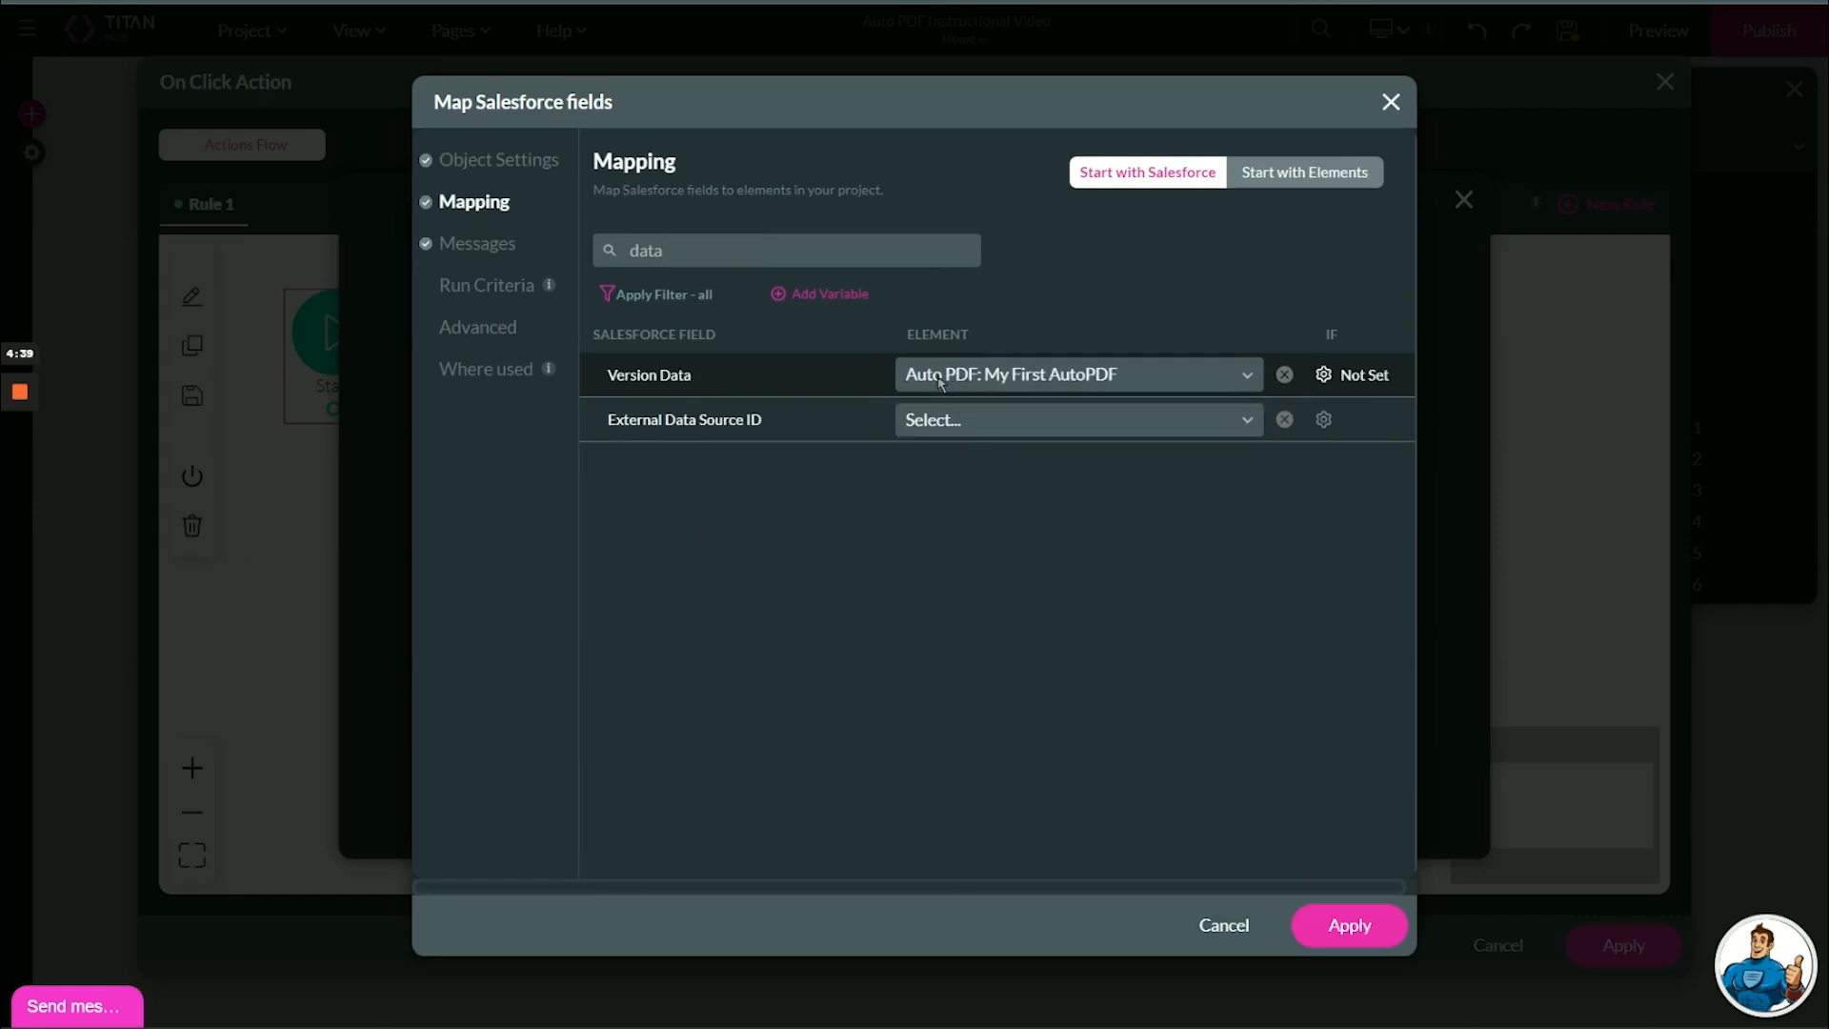
Map the Title field to the custom text "My uploaded AutoPDF" and save the push integration, closing the Salesforce integration settings.
{"action": "left_click_drag", "start_coordinate": [710, 259], "coordinate": [604, 259]}
{"action": "type", "text": "title"}
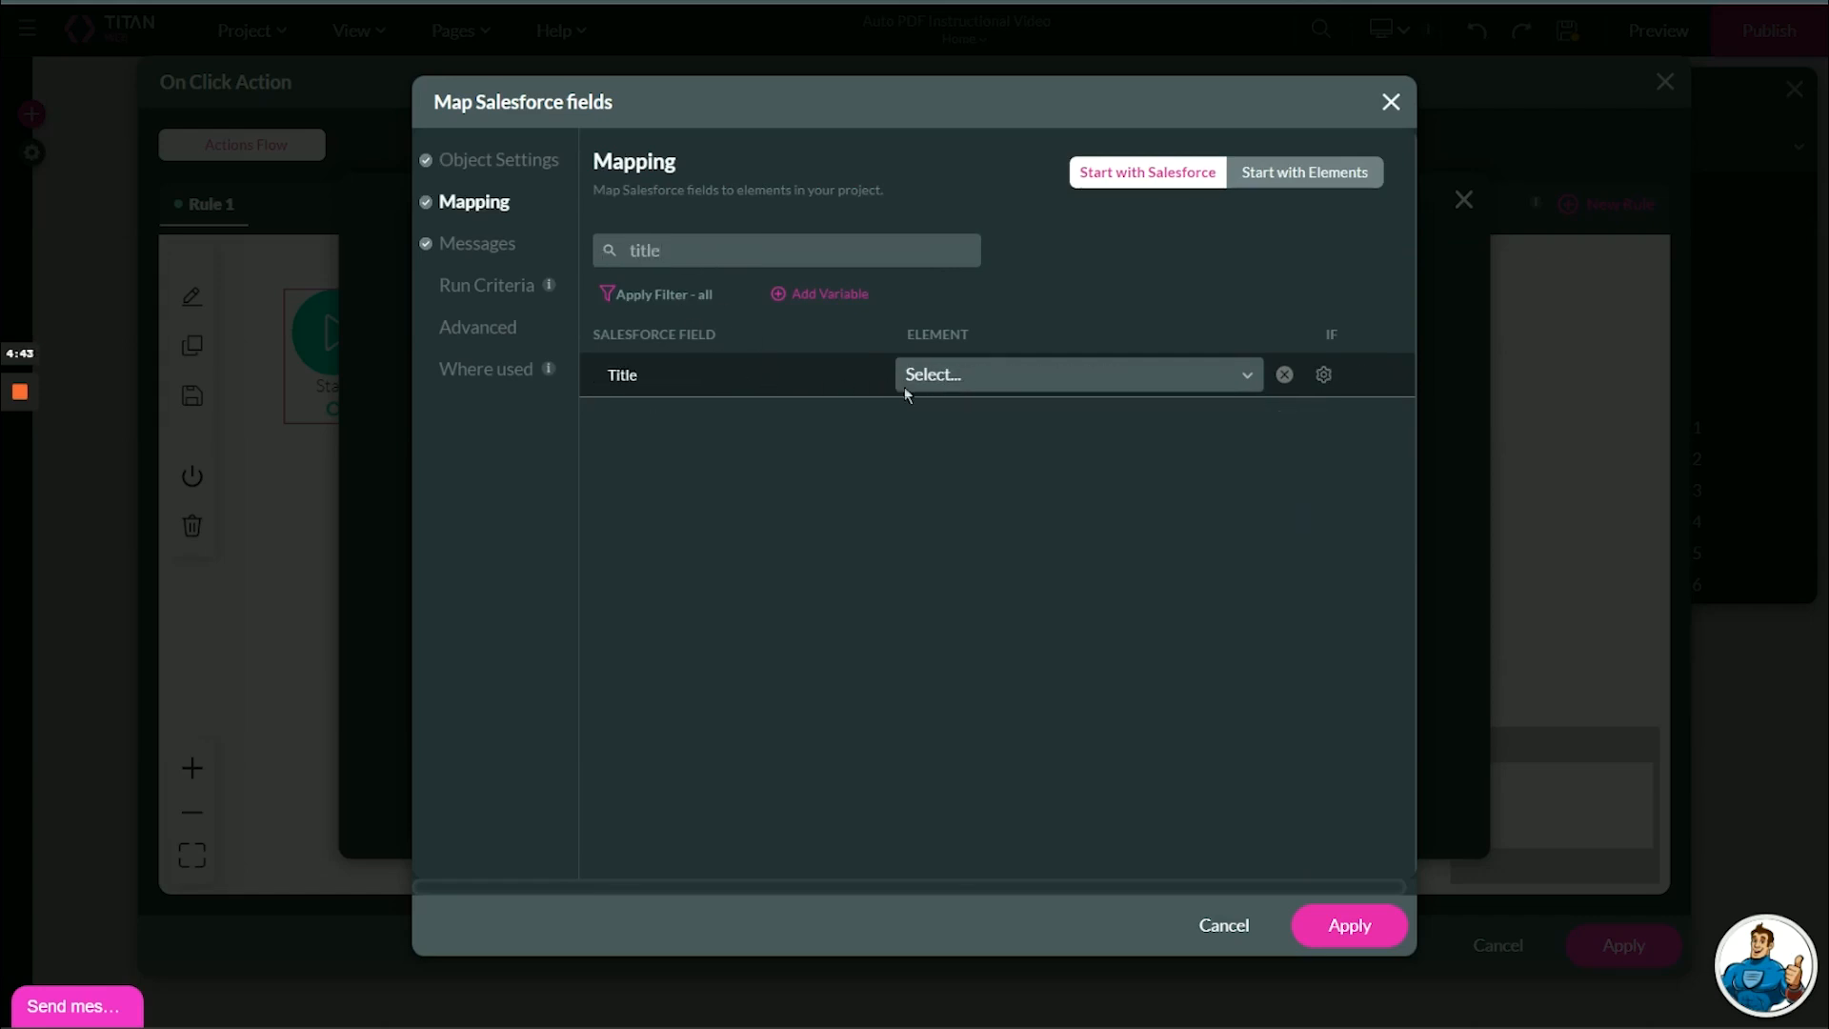
{"action": "left_click", "coordinate": [943, 381]}
{"action": "type", "text": "Cust"}
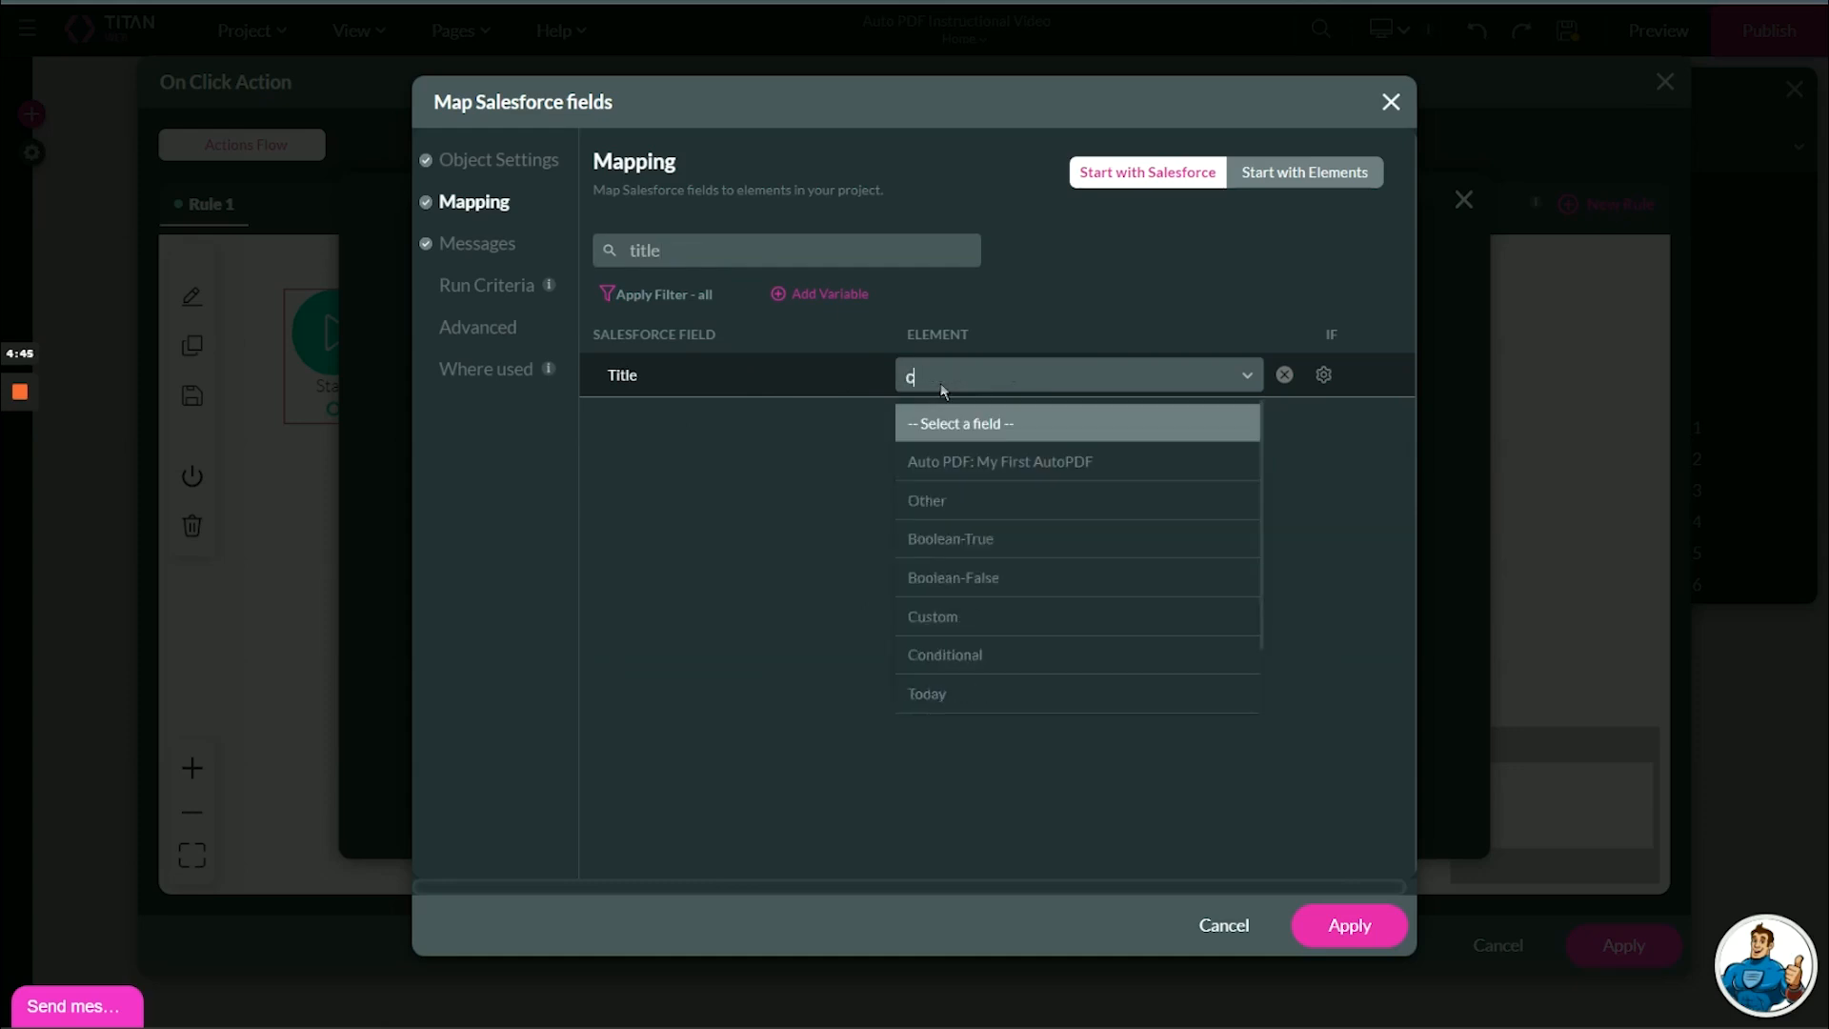
{"action": "left_click", "coordinate": [957, 424]}
{"action": "left_click", "coordinate": [1086, 376]}
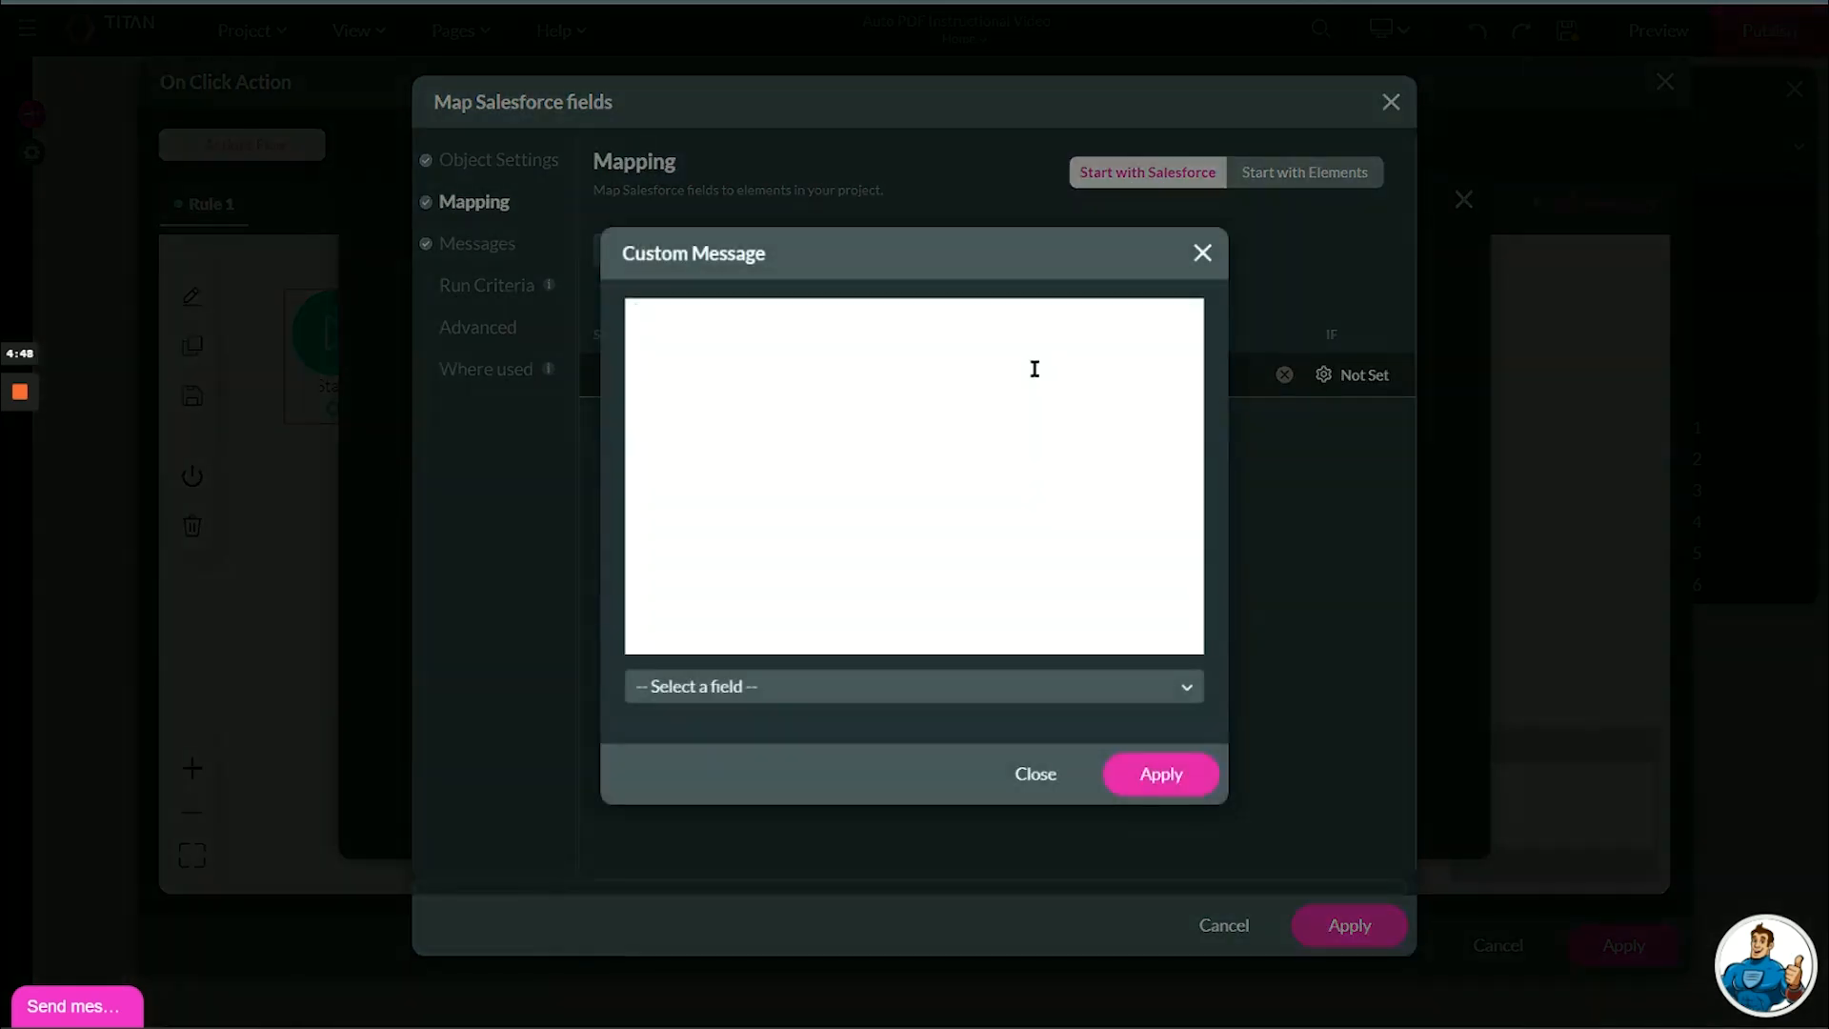
{"action": "type", "text": "My uploaded AutoPDF"}
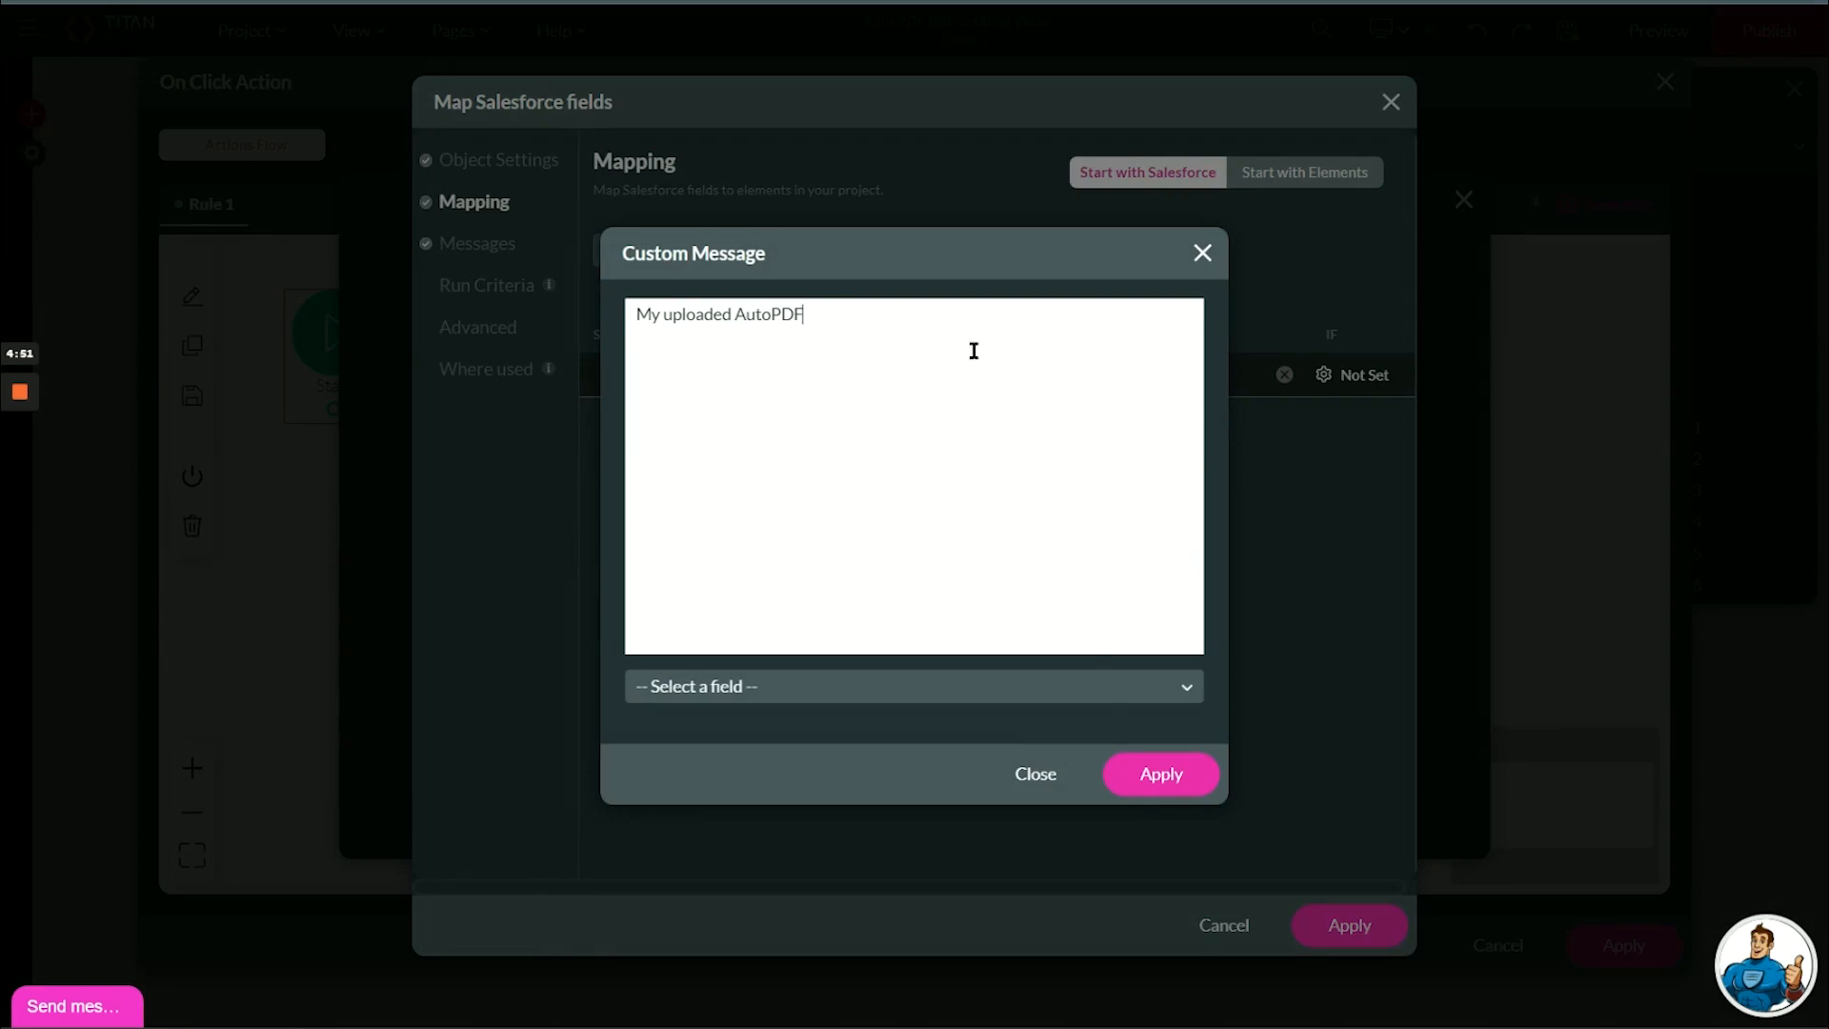
{"action": "left_click", "coordinate": [1138, 785]}
{"action": "left_click", "coordinate": [1322, 924]}
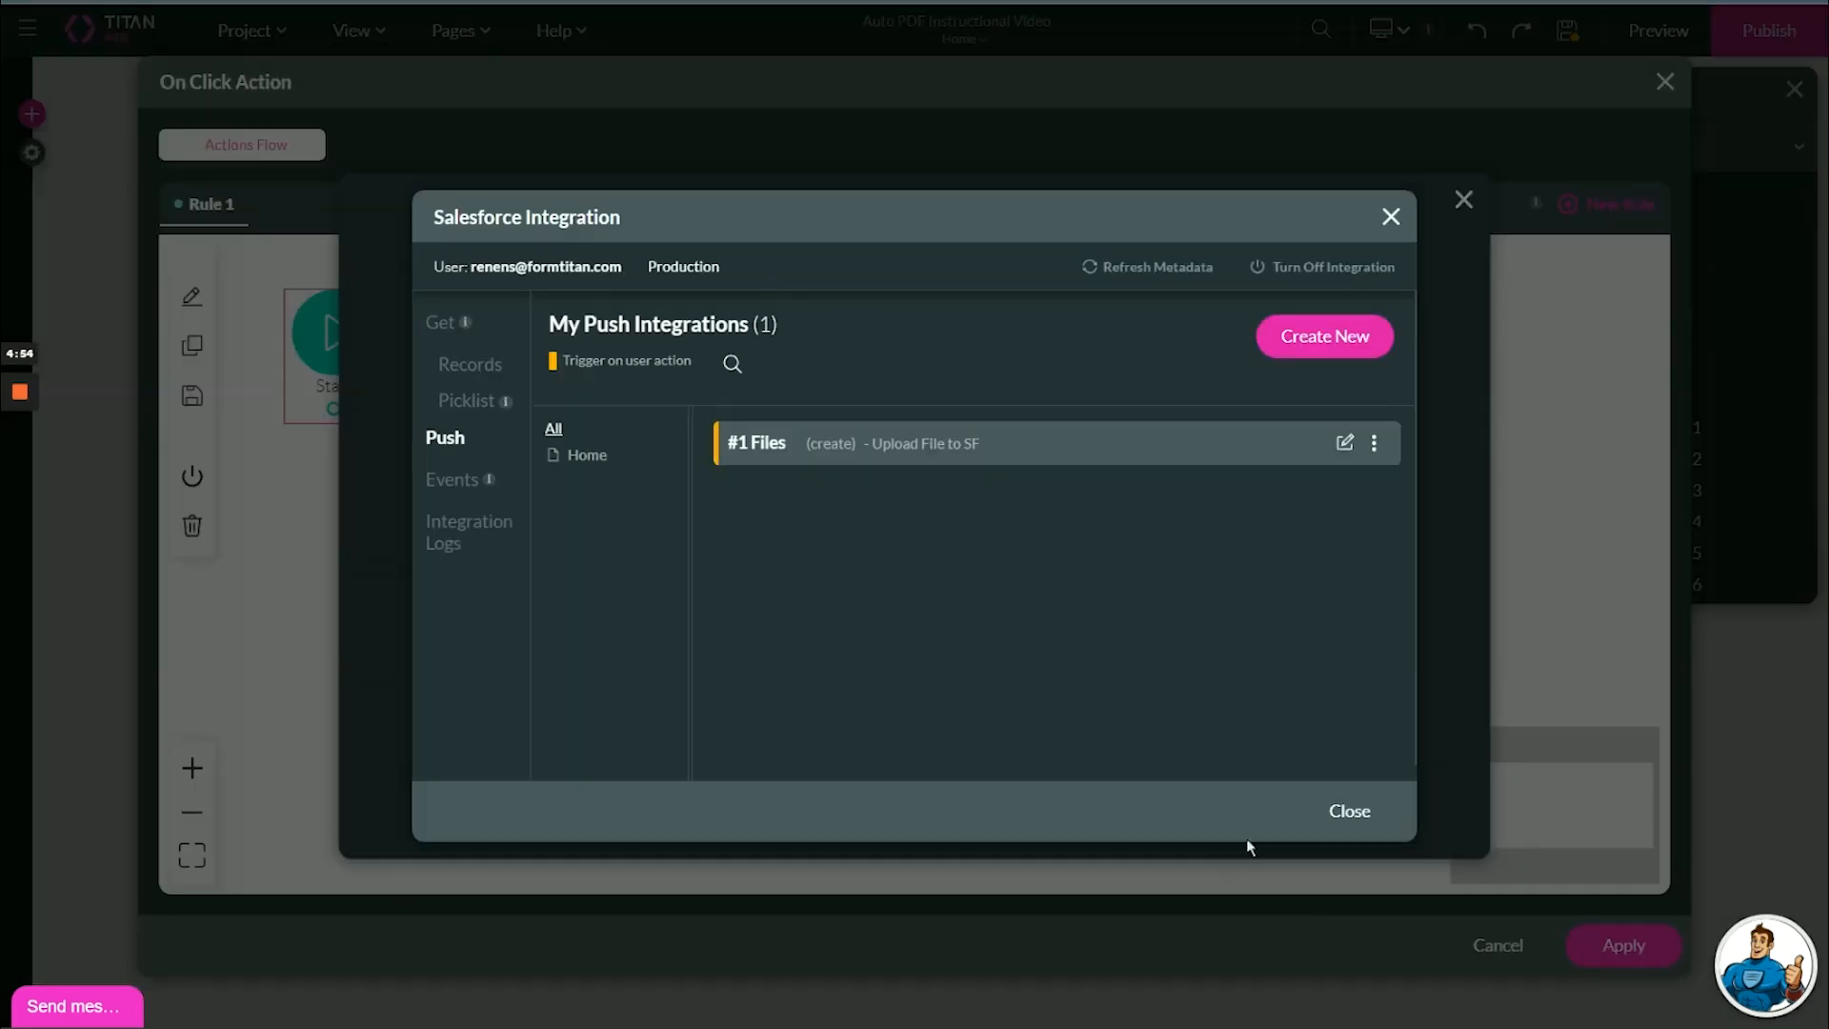
{"action": "left_click", "coordinate": [1329, 806]}
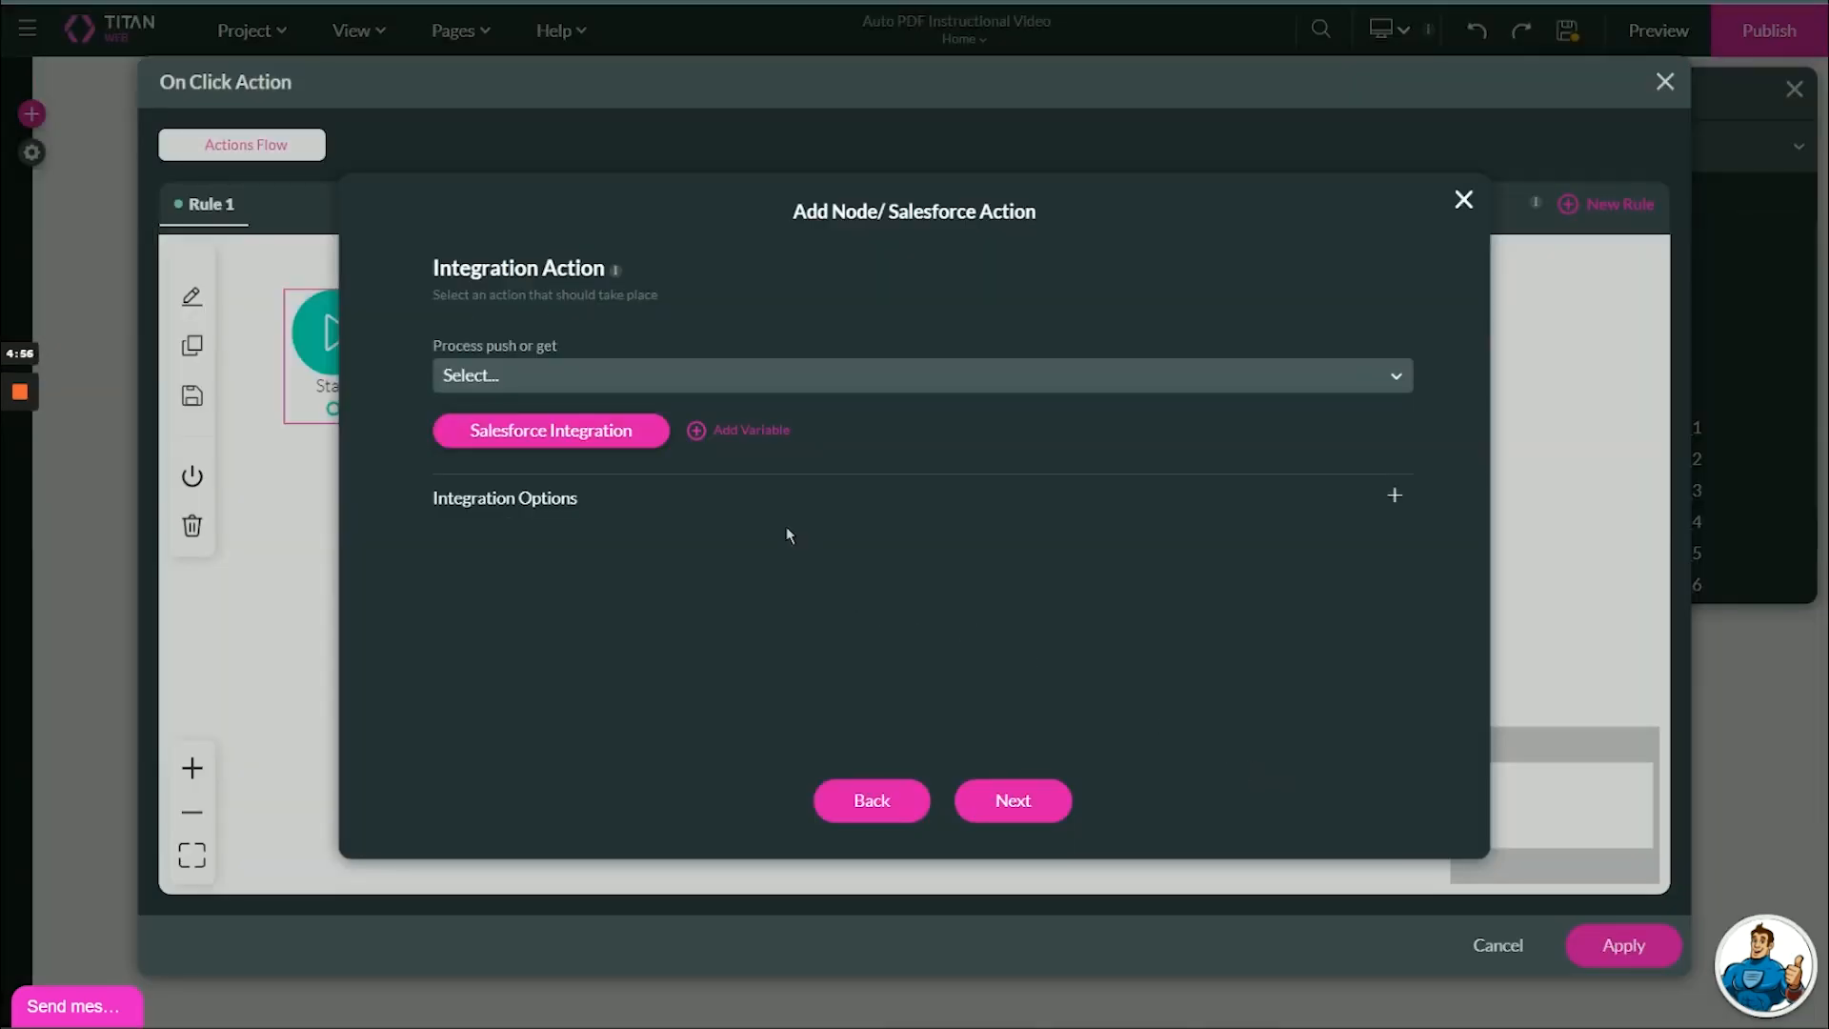
Insert the Salesforce Action node with the "Upload File to SF" push integration and apply the Upload to SF button's flow.
{"action": "left_click", "coordinate": [627, 379]}
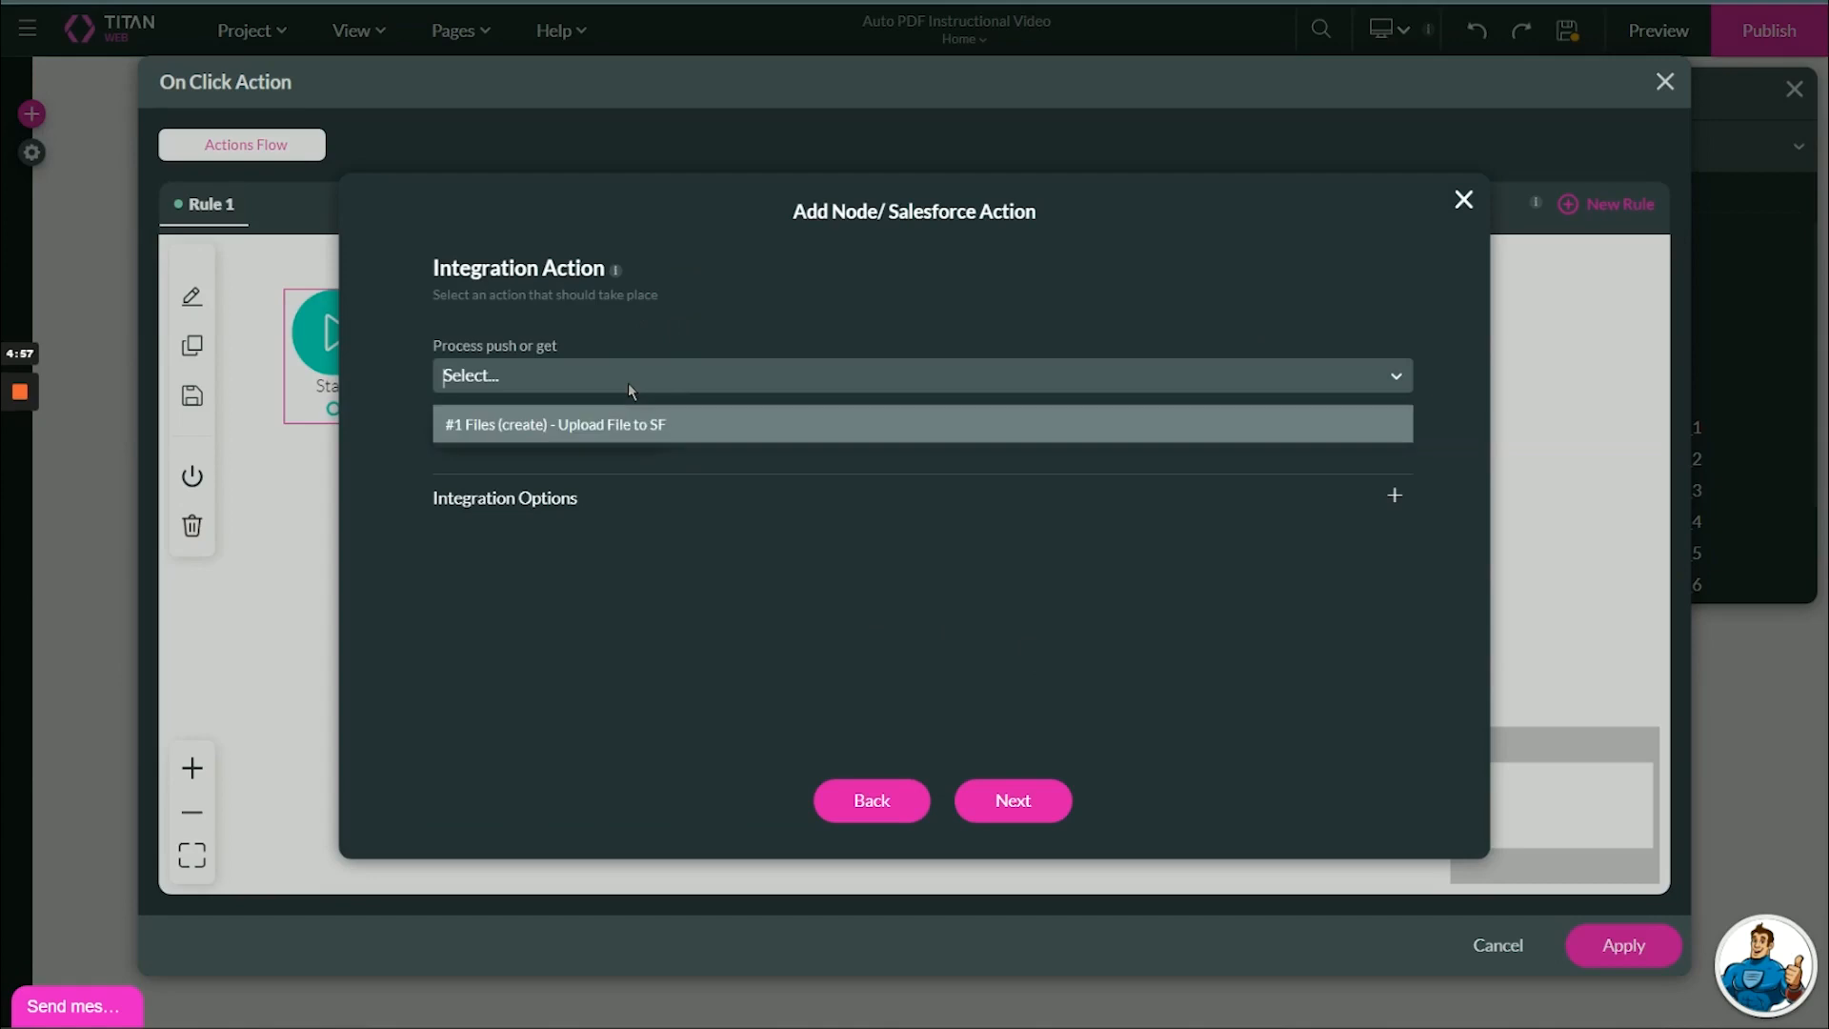
{"action": "left_click", "coordinate": [570, 428]}
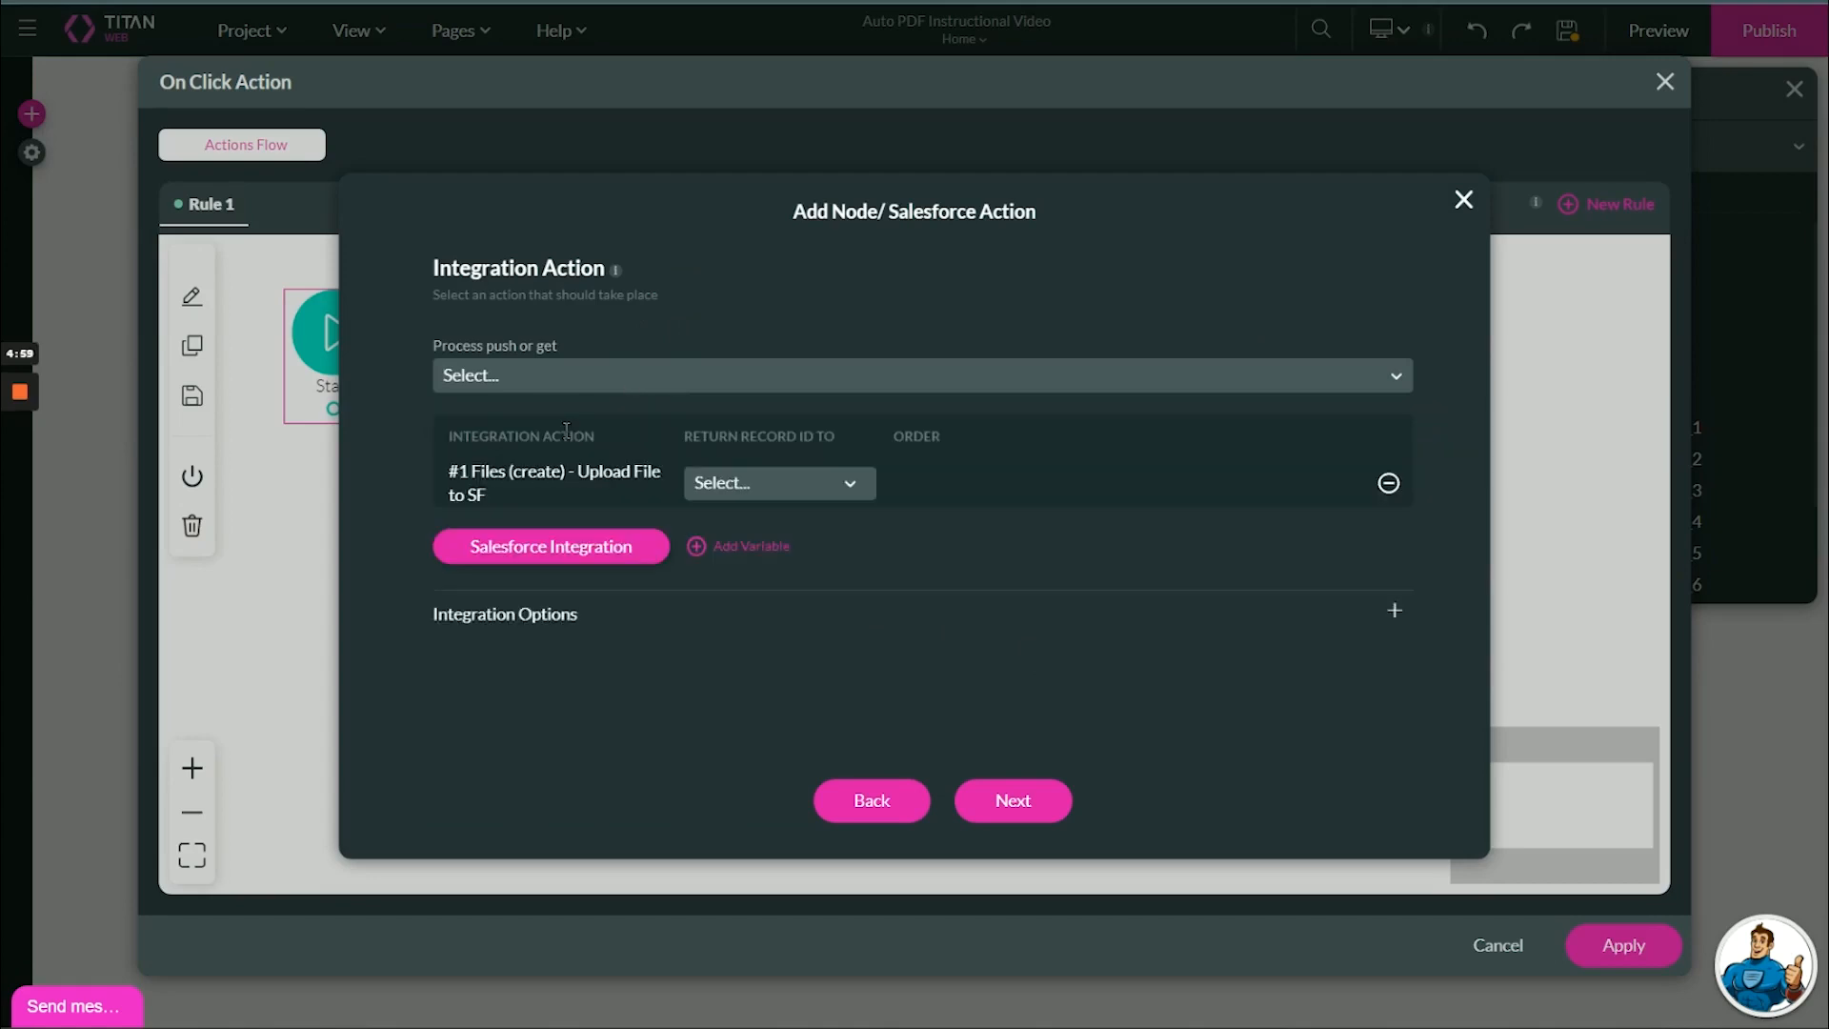
{"action": "left_click", "coordinate": [1014, 802]}
{"action": "left_click", "coordinate": [1026, 819]}
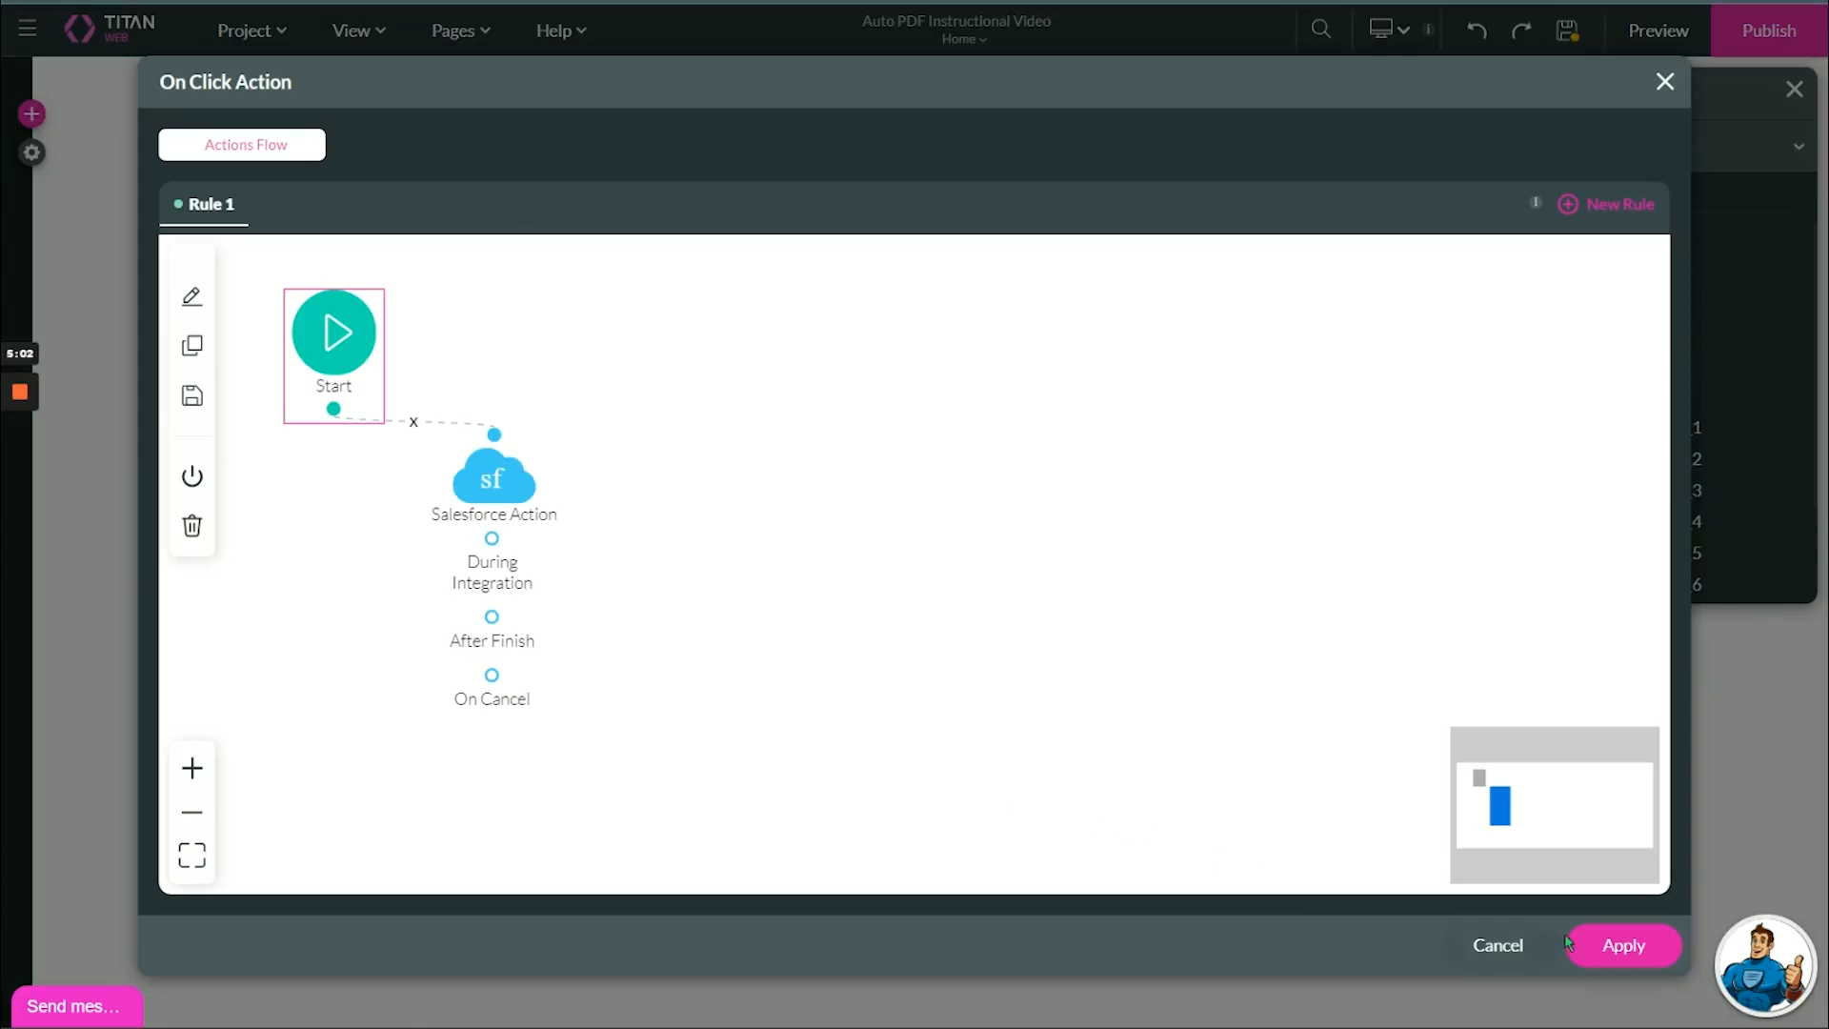
{"action": "left_click", "coordinate": [1581, 945]}
Open the Email button's on-click action flow and start adding a Send Email node after Start.
{"action": "left_click", "coordinate": [1064, 901]}
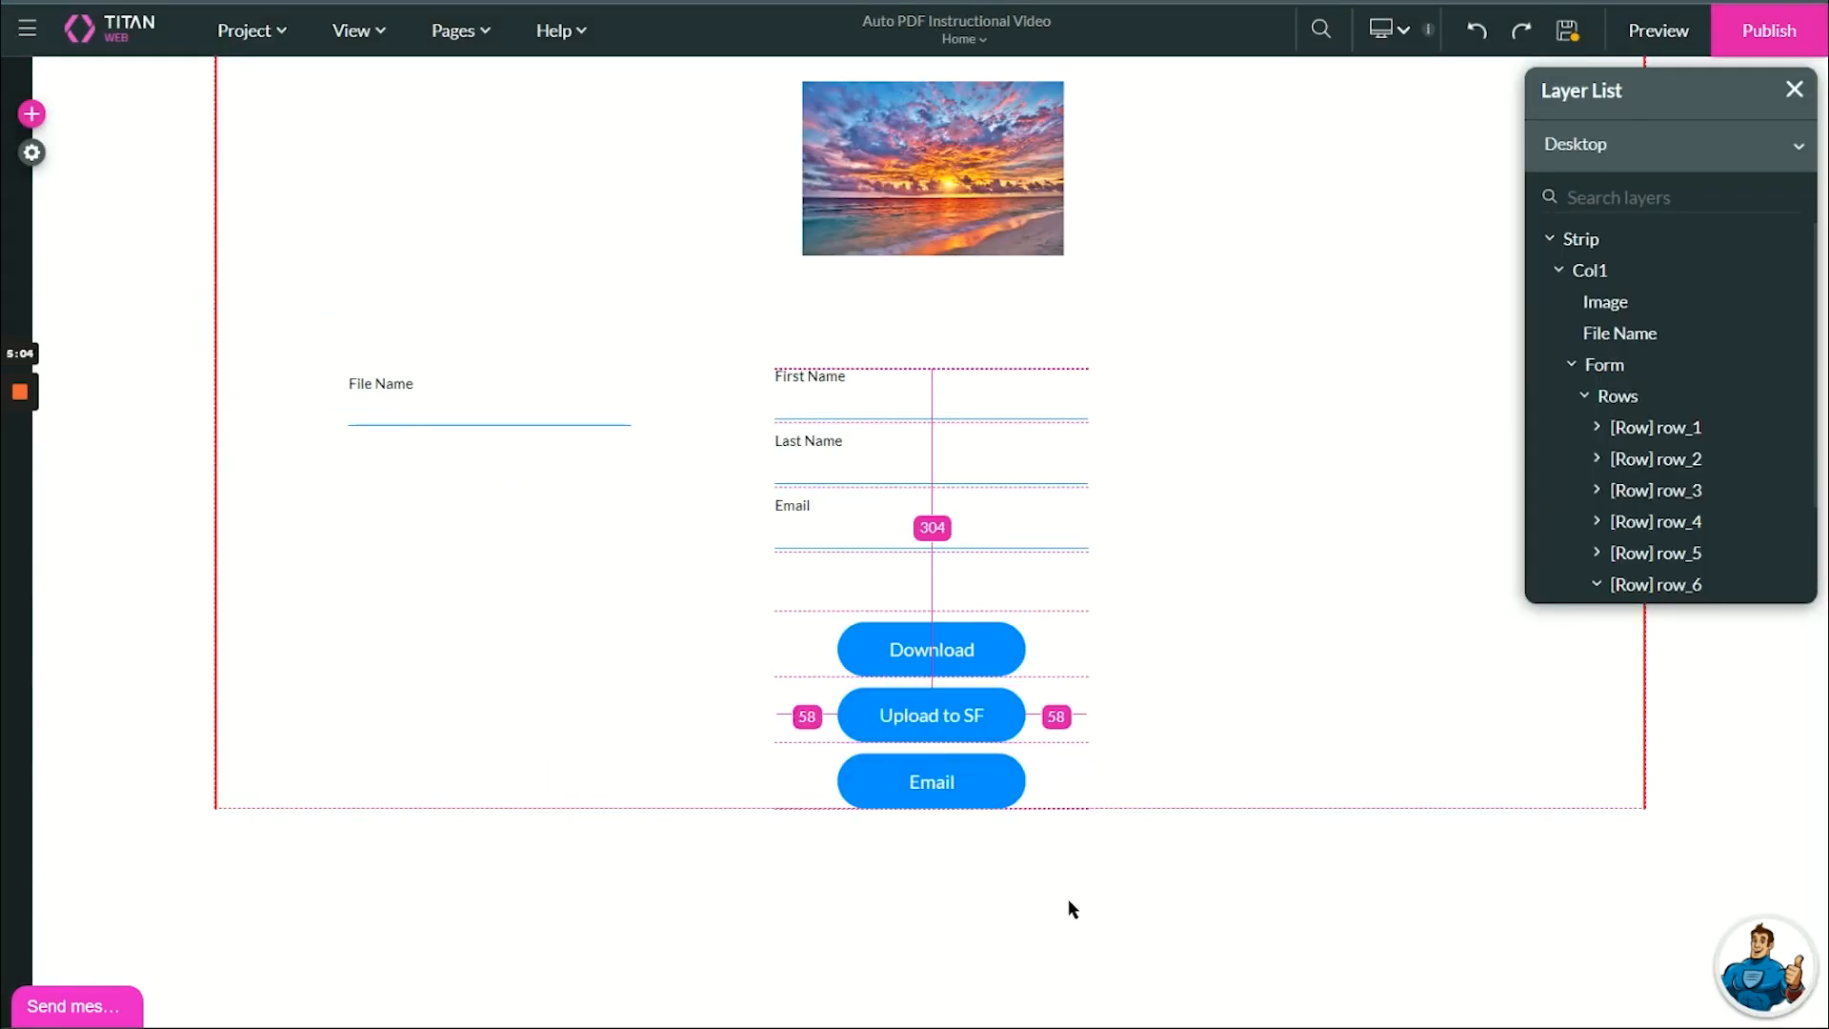
{"action": "left_click", "coordinate": [882, 789]}
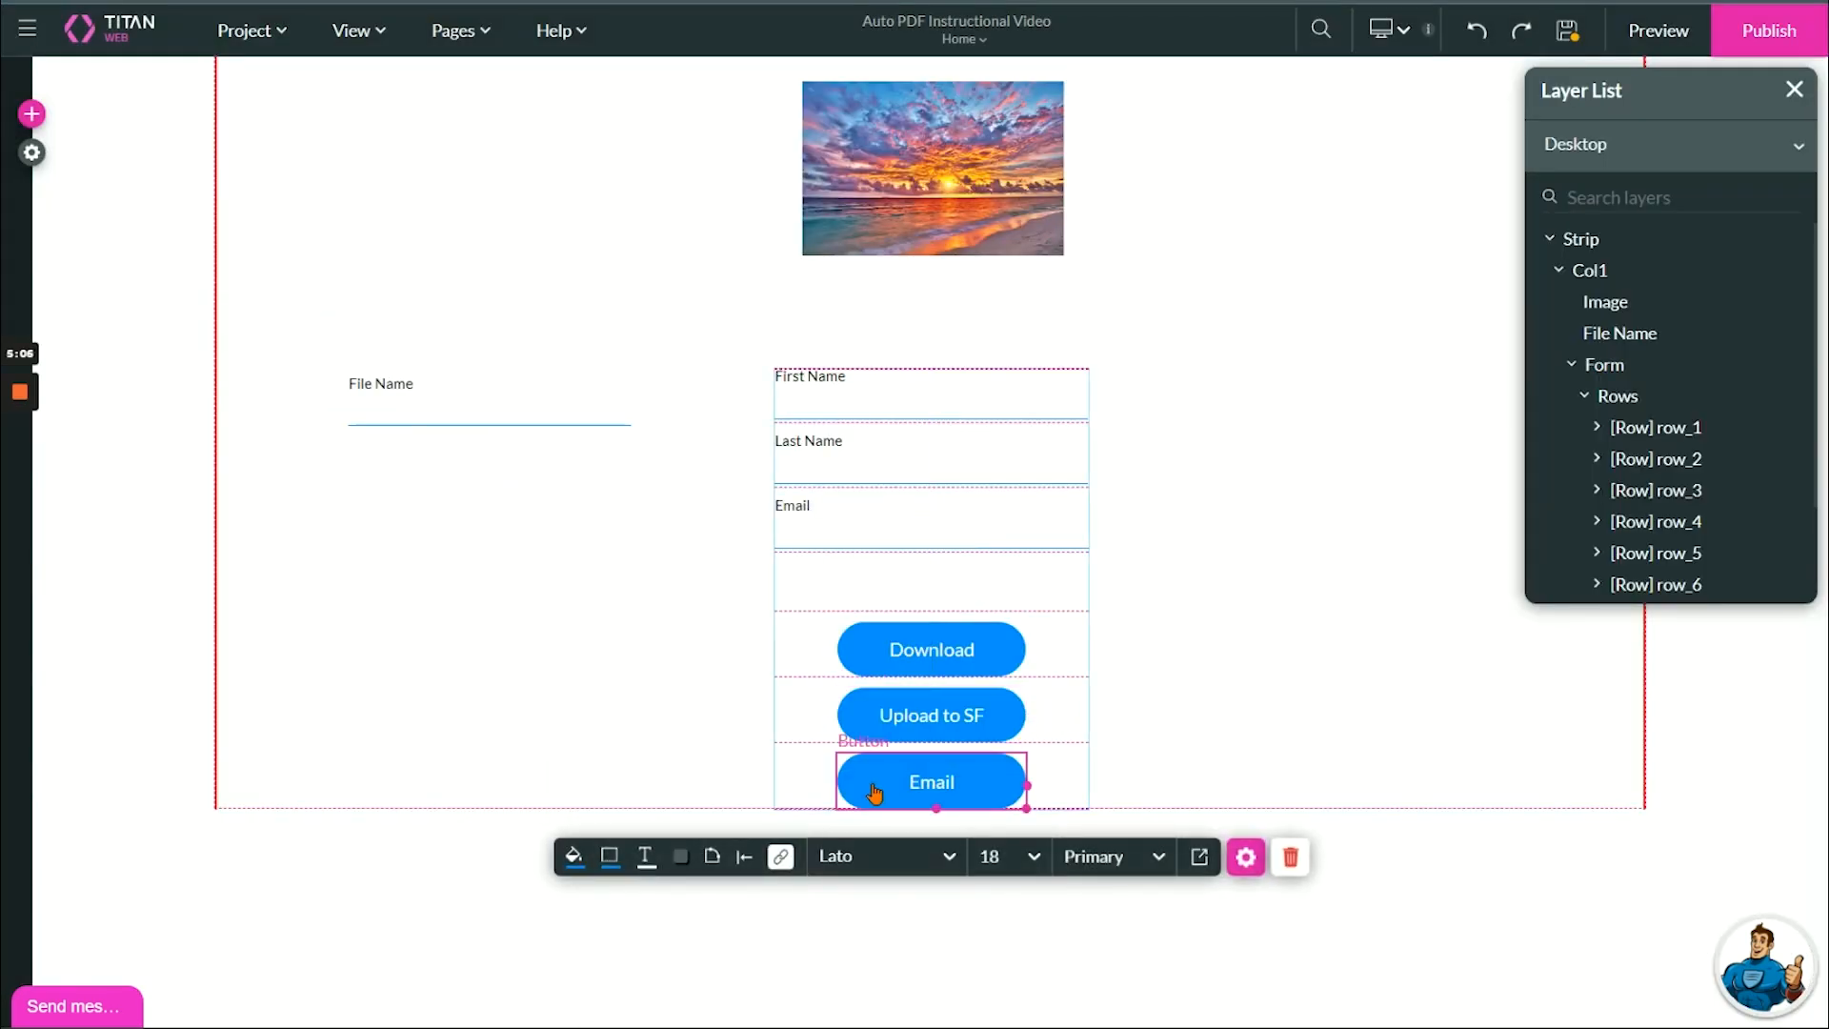
{"action": "left_click", "coordinate": [782, 862]}
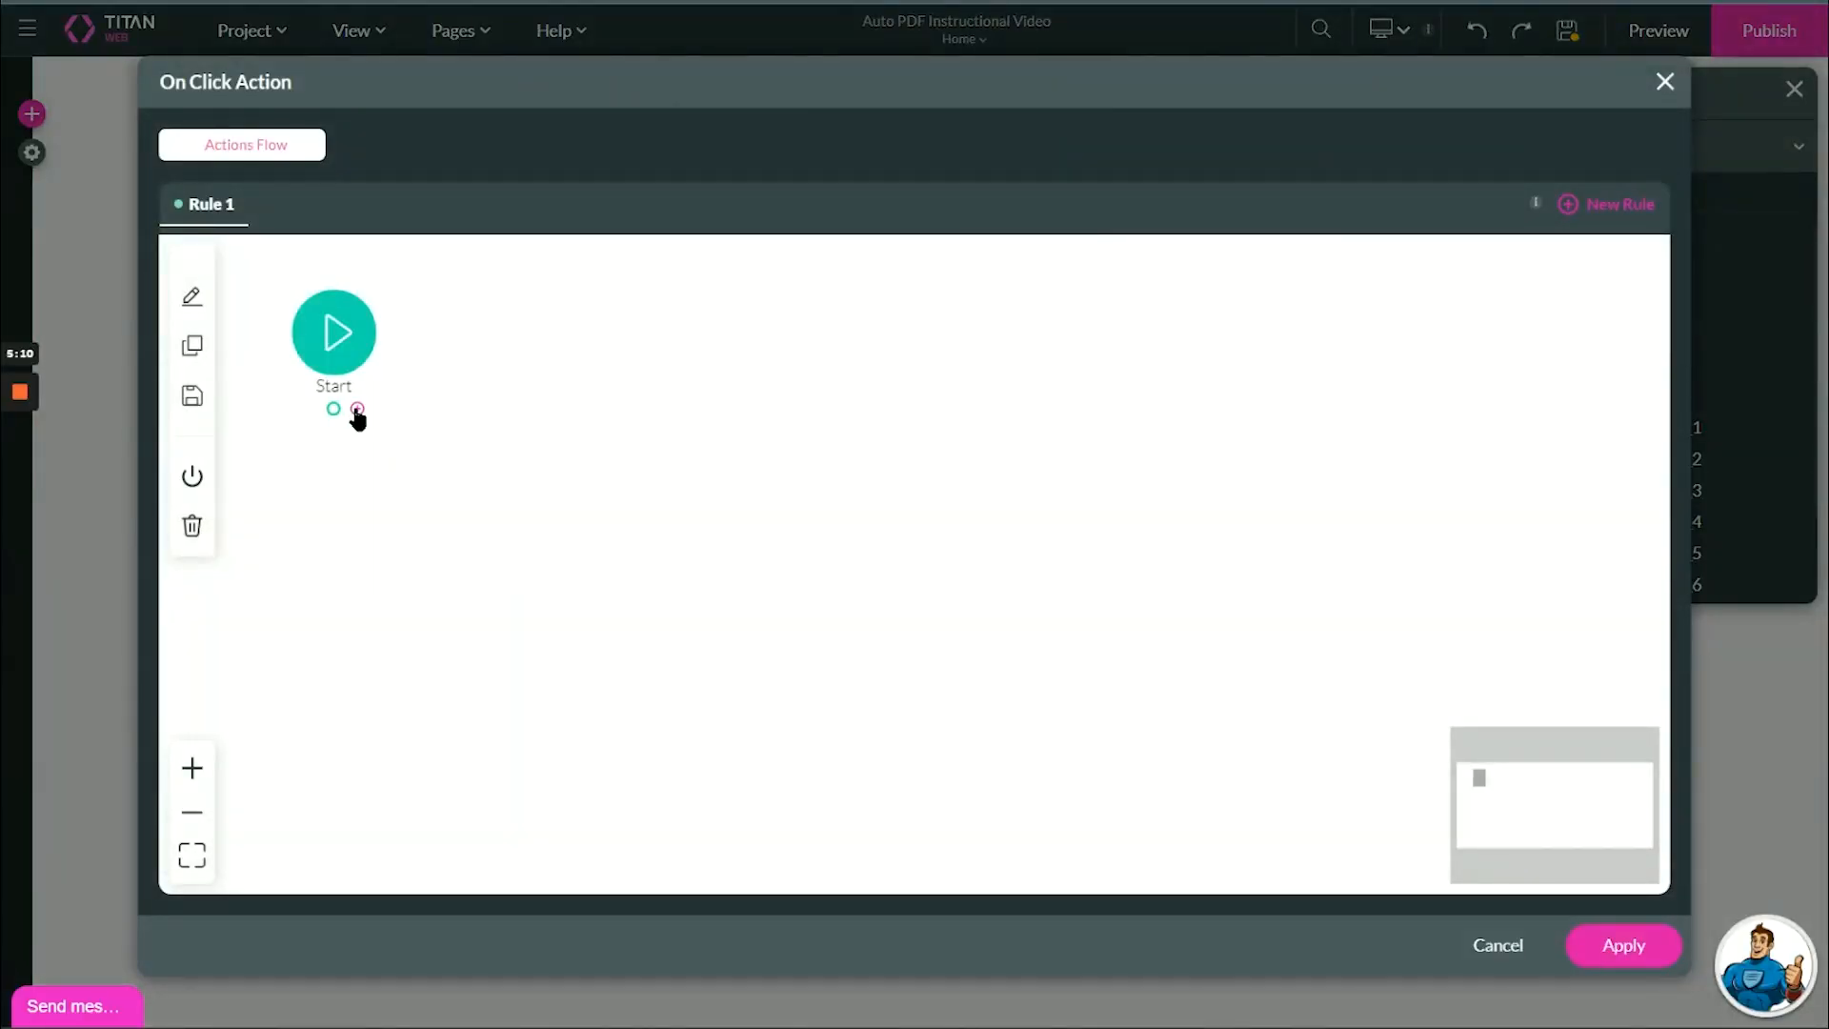
{"action": "left_click", "coordinate": [357, 409]}
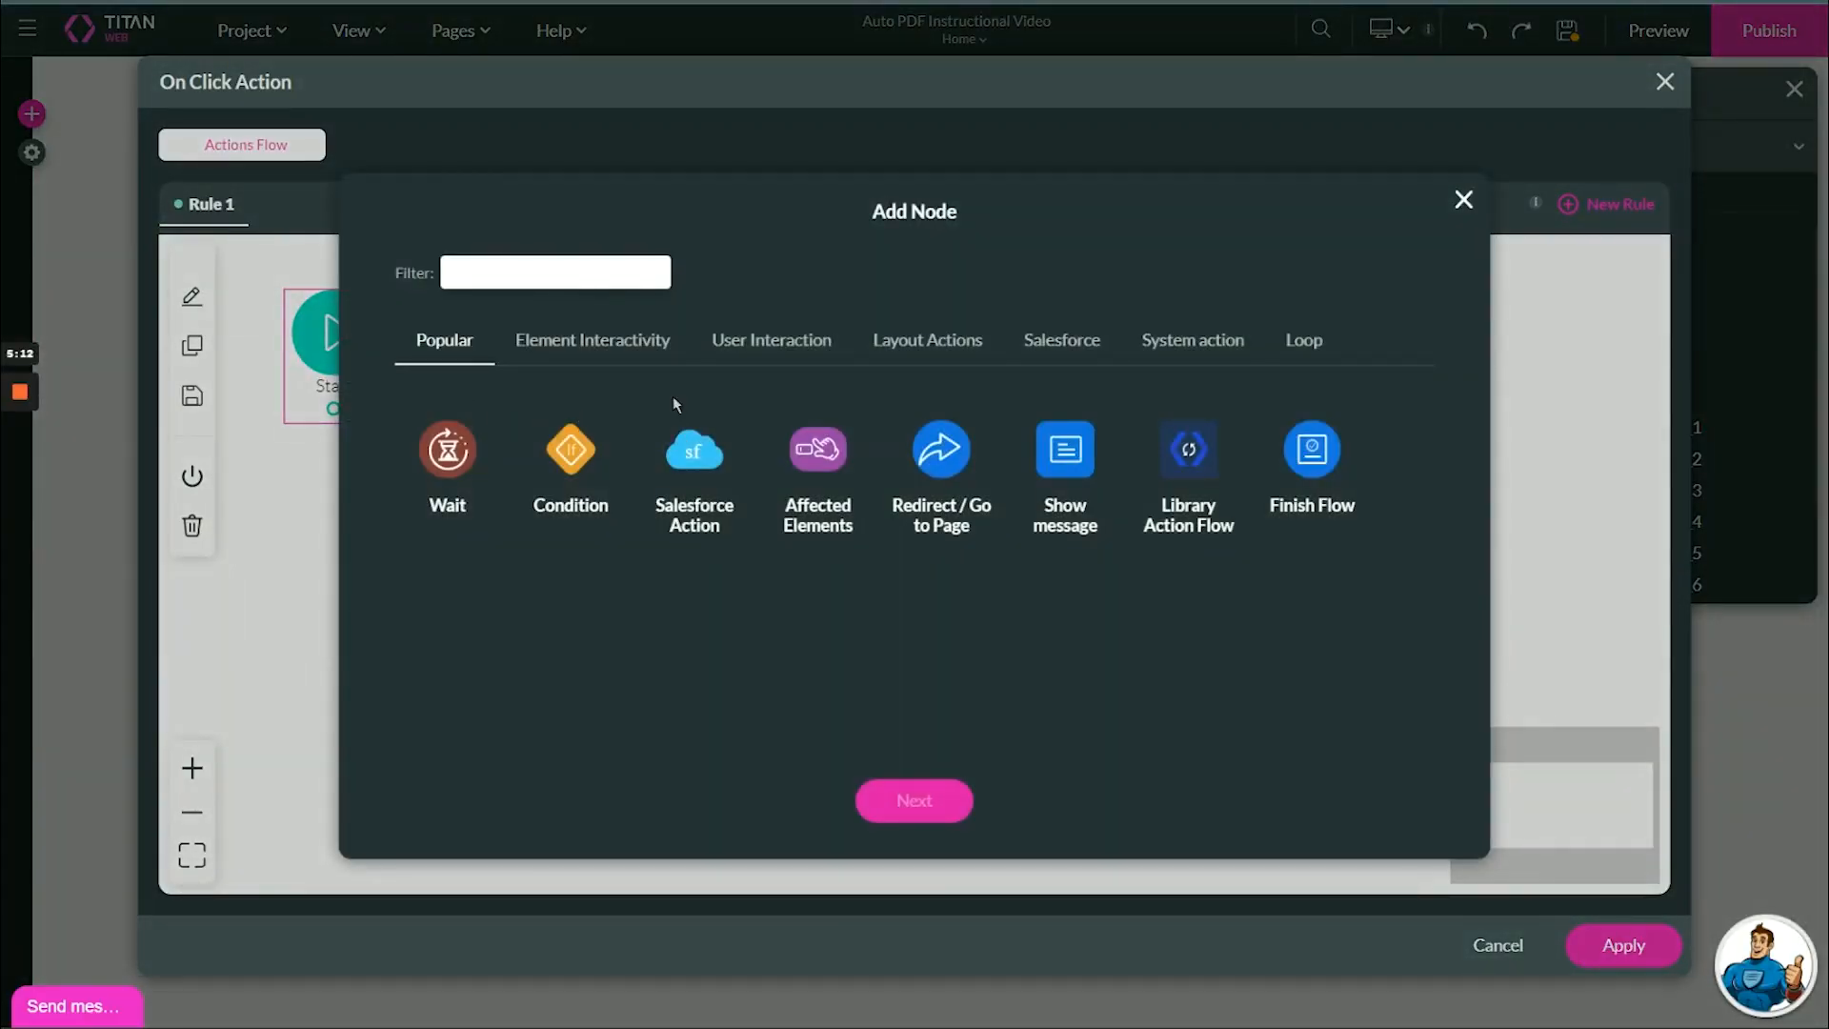
{"action": "type", "text": "ema"}
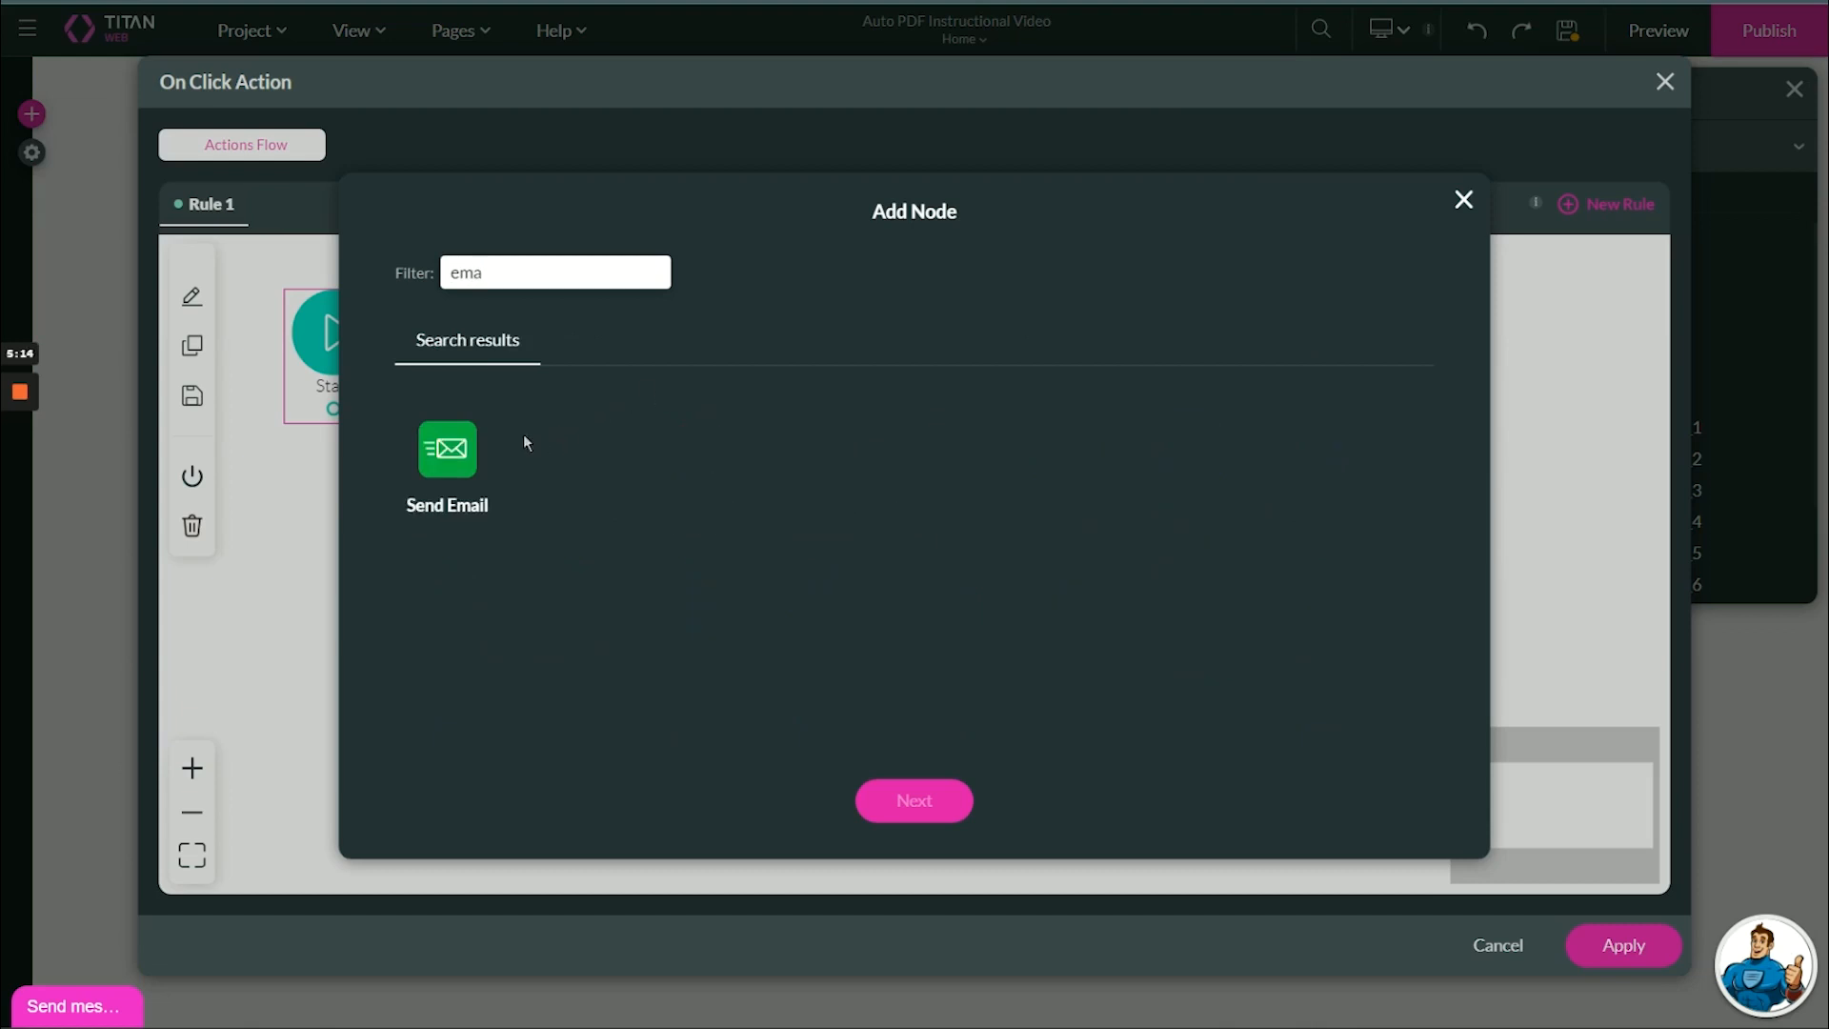
{"action": "left_click", "coordinate": [469, 450]}
{"action": "left_click", "coordinate": [918, 801]}
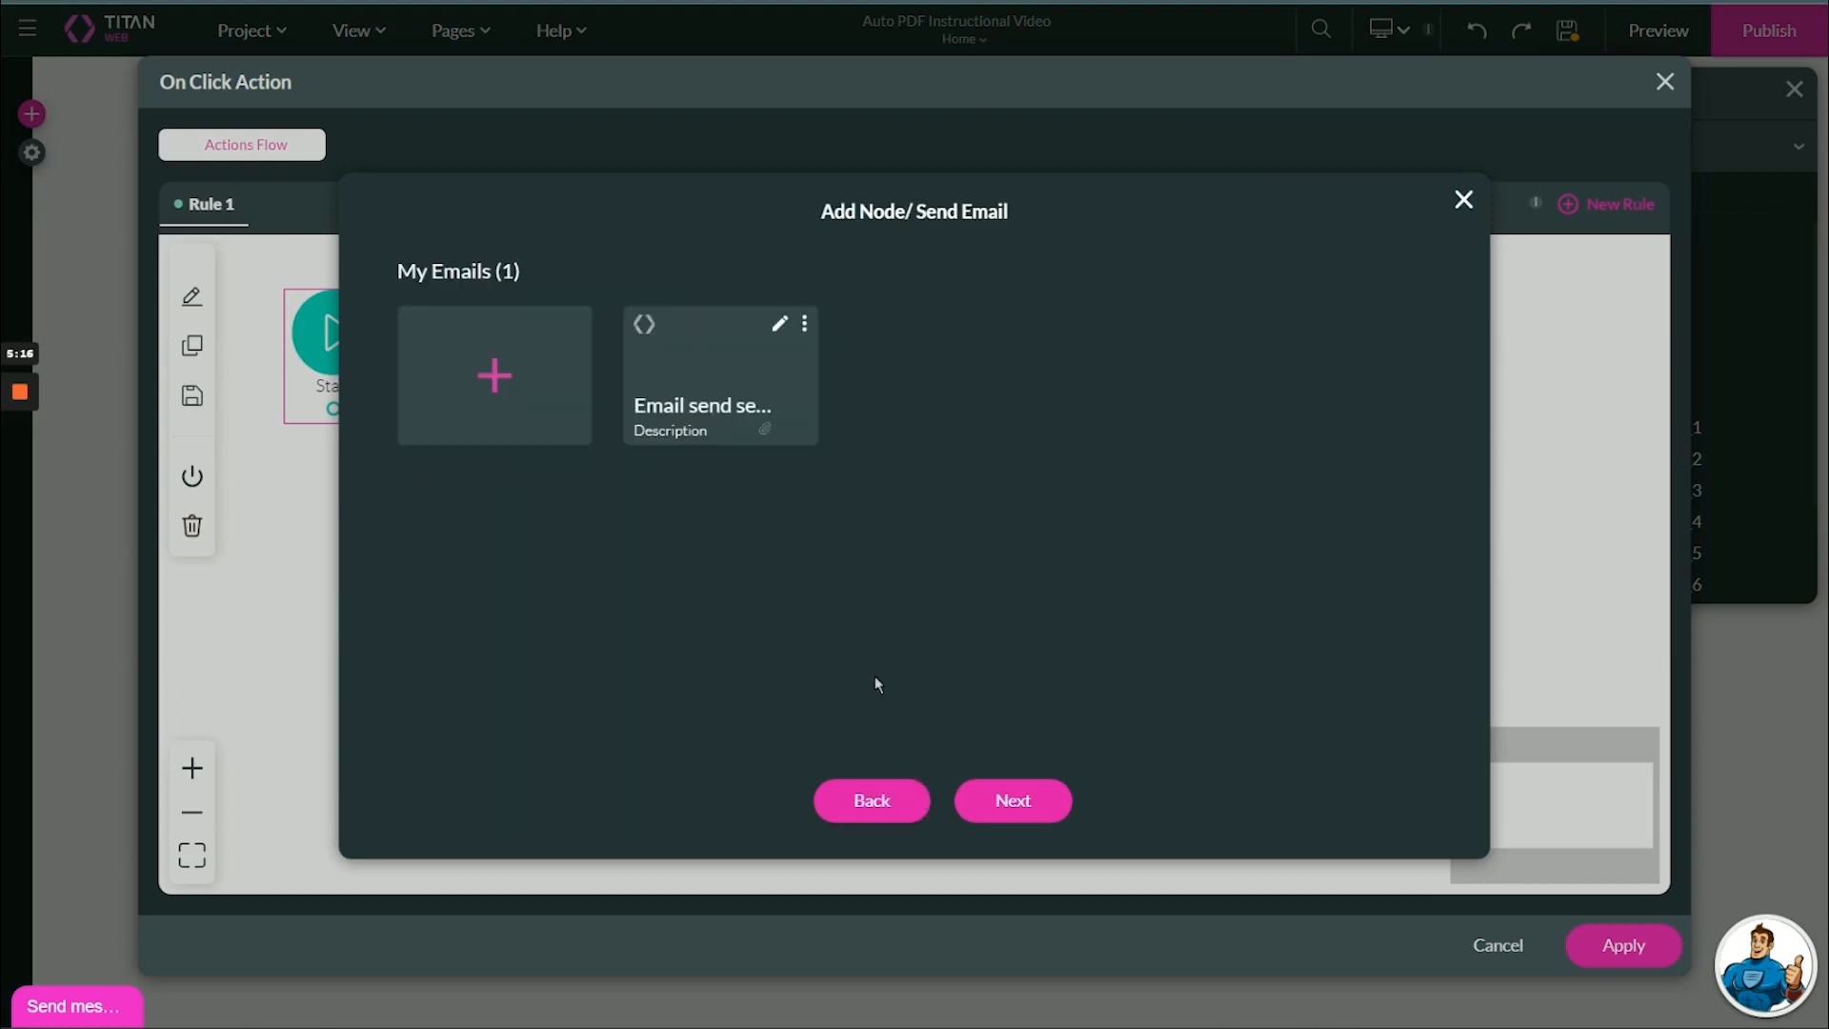
Edit the existing email settings, adding My First AutoPDF as the attachment, and apply the configuration.
{"action": "left_click", "coordinate": [779, 324]}
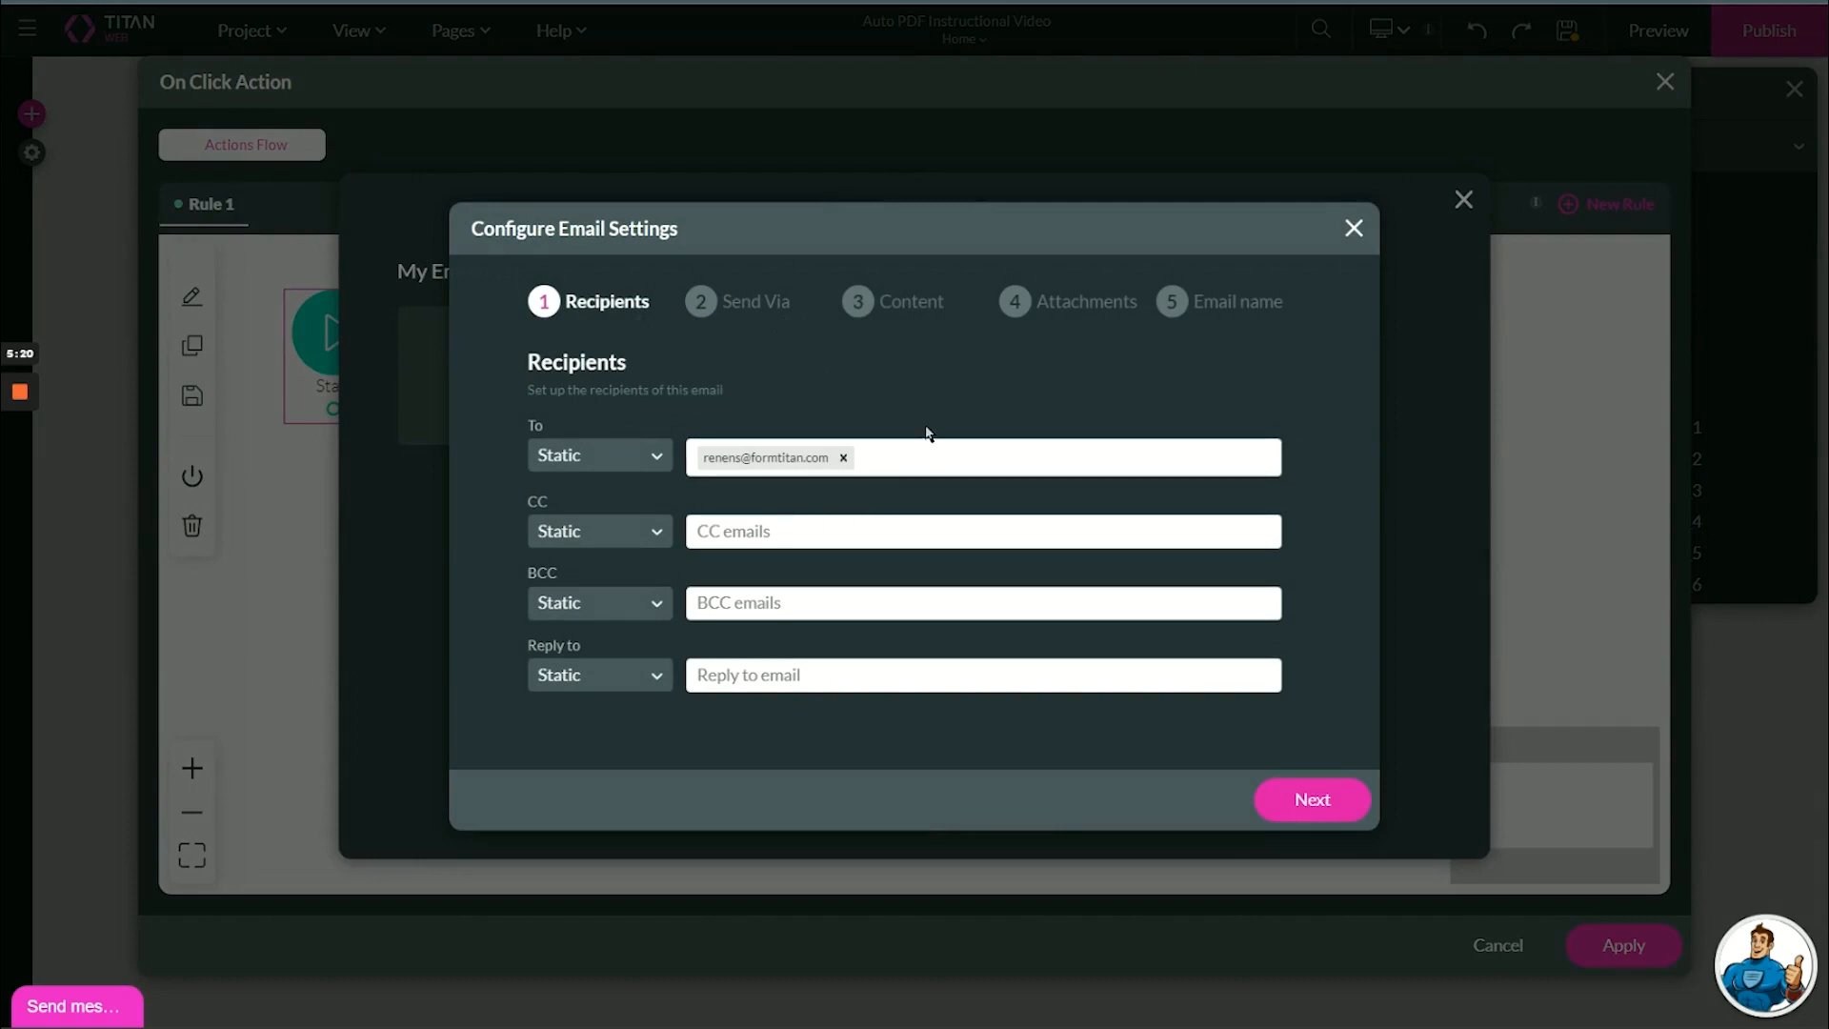
{"action": "left_click", "coordinate": [1013, 302]}
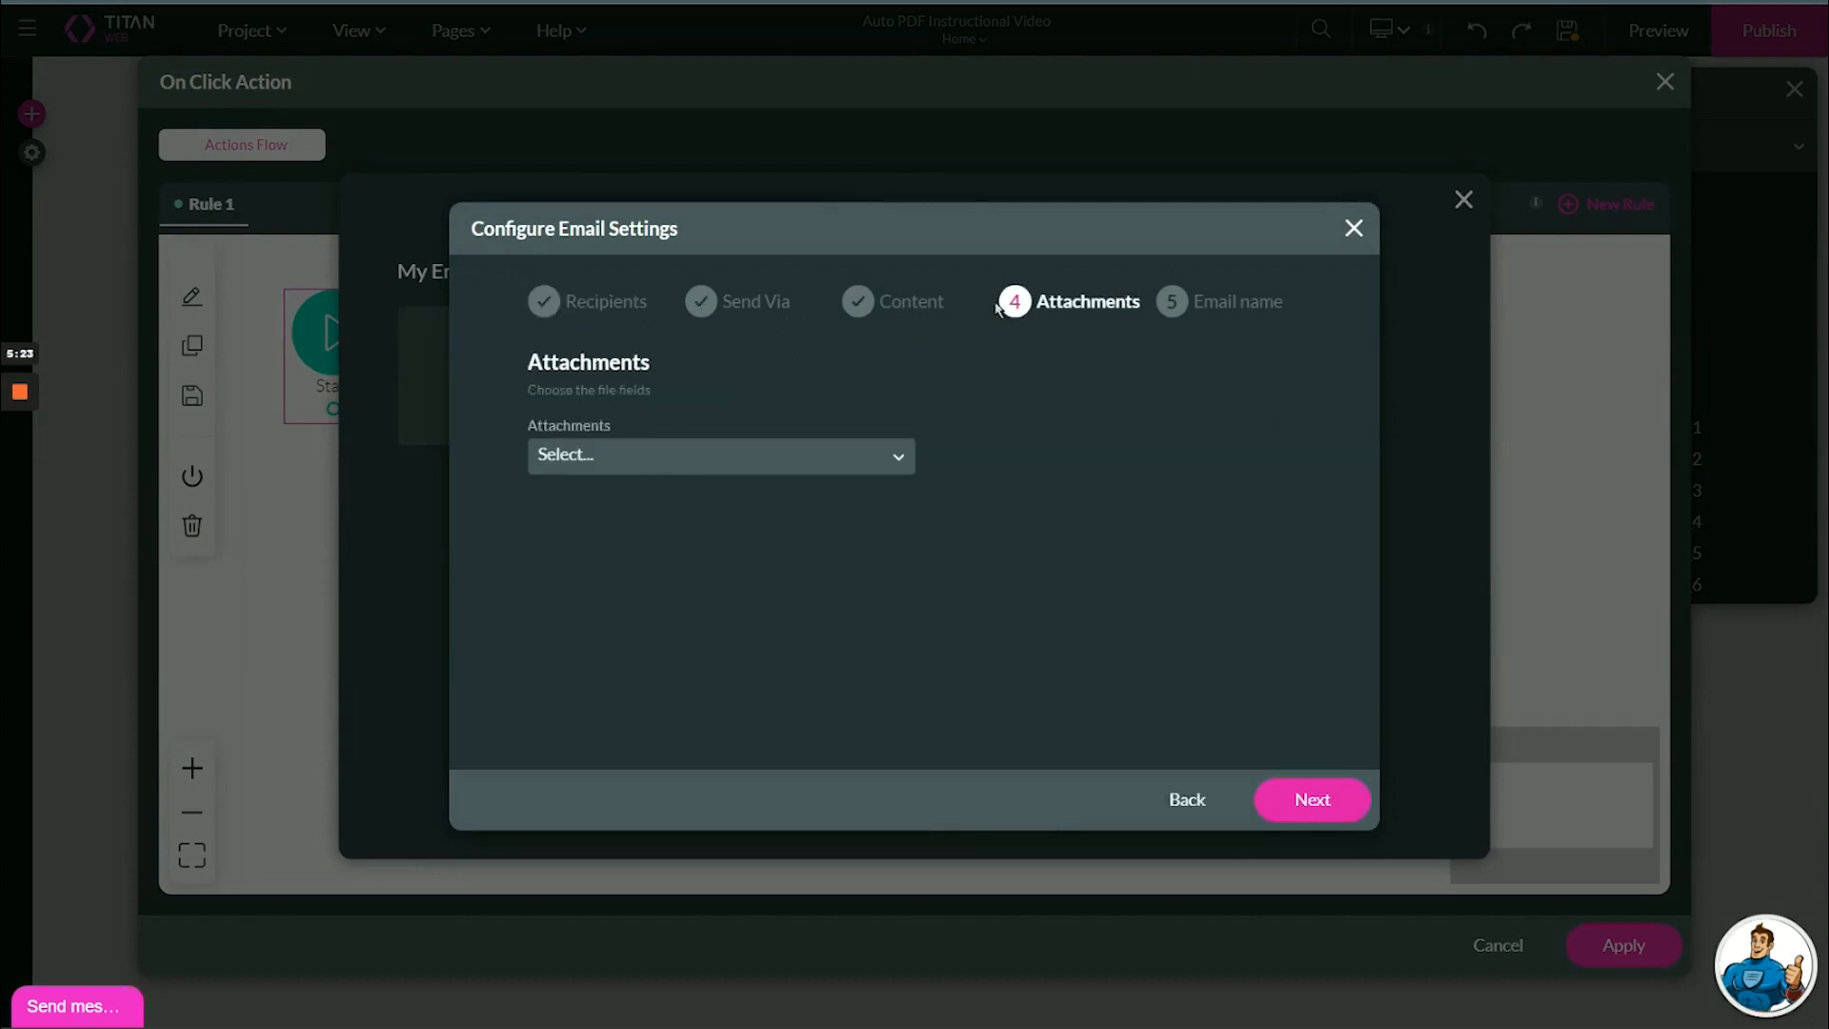
{"action": "left_click", "coordinate": [916, 307]}
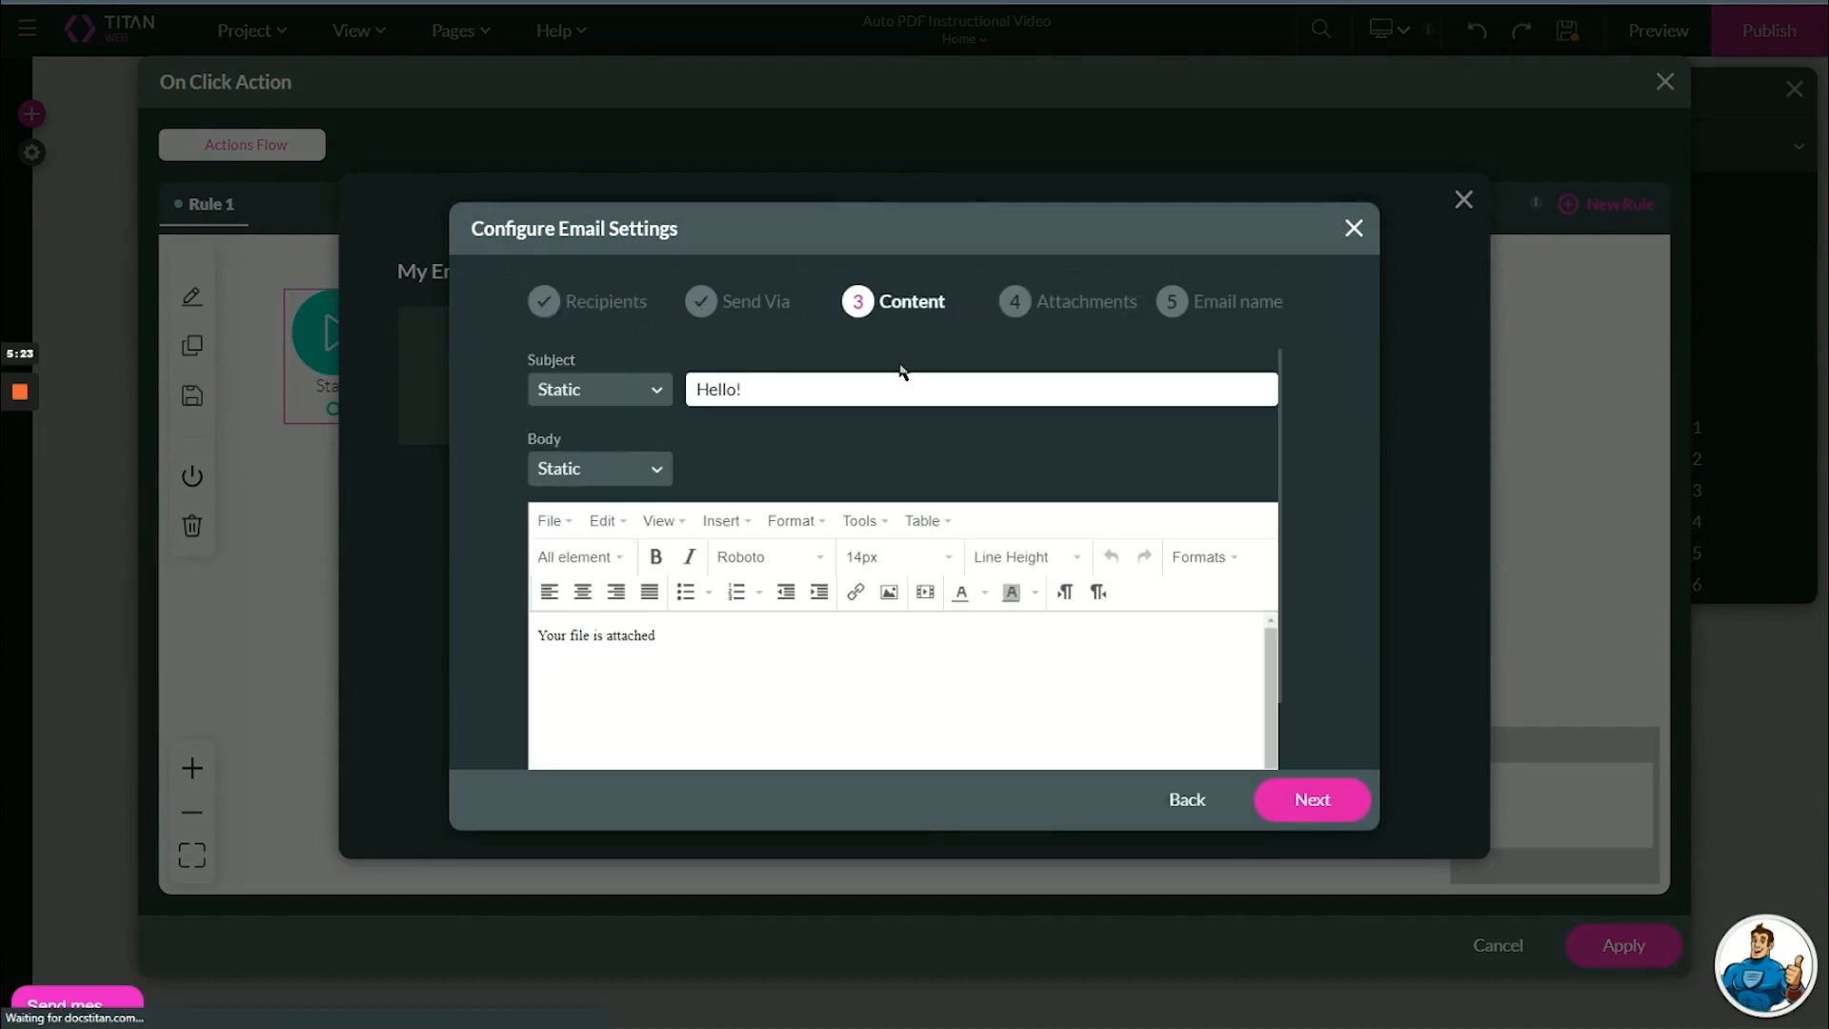
{"action": "left_click", "coordinate": [1062, 298]}
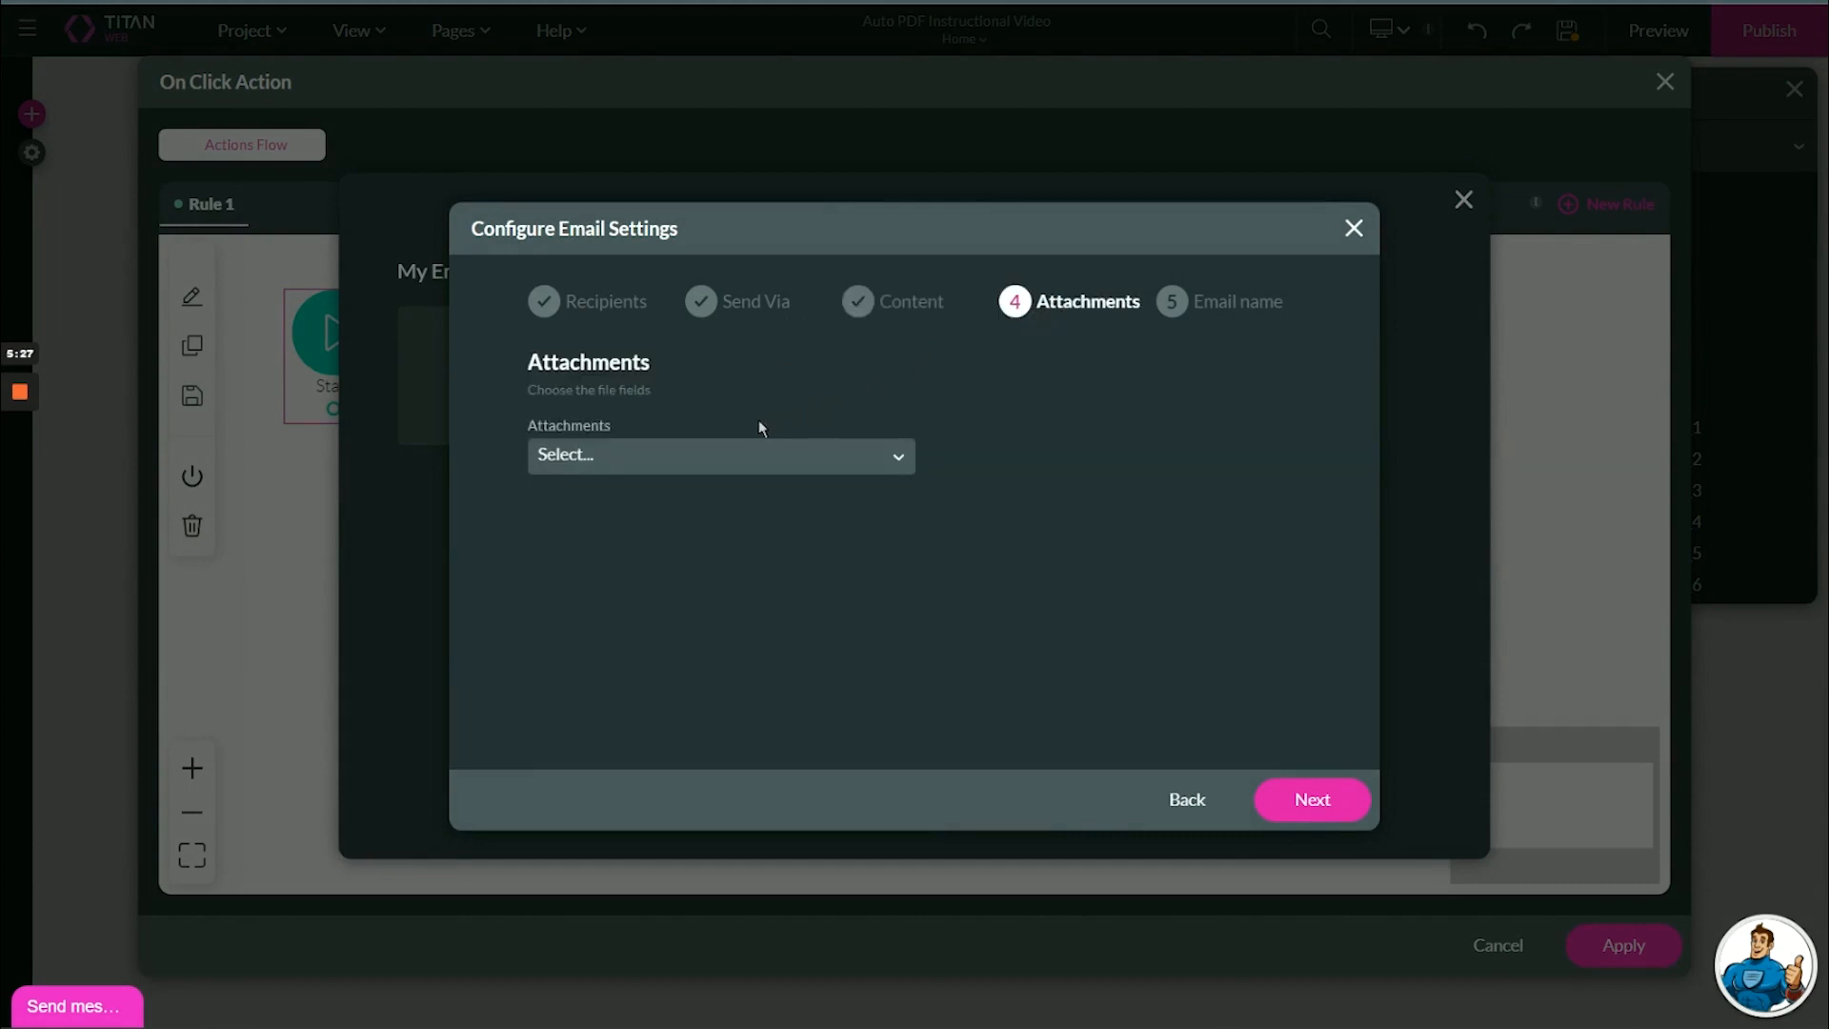
{"action": "left_click", "coordinate": [582, 454]}
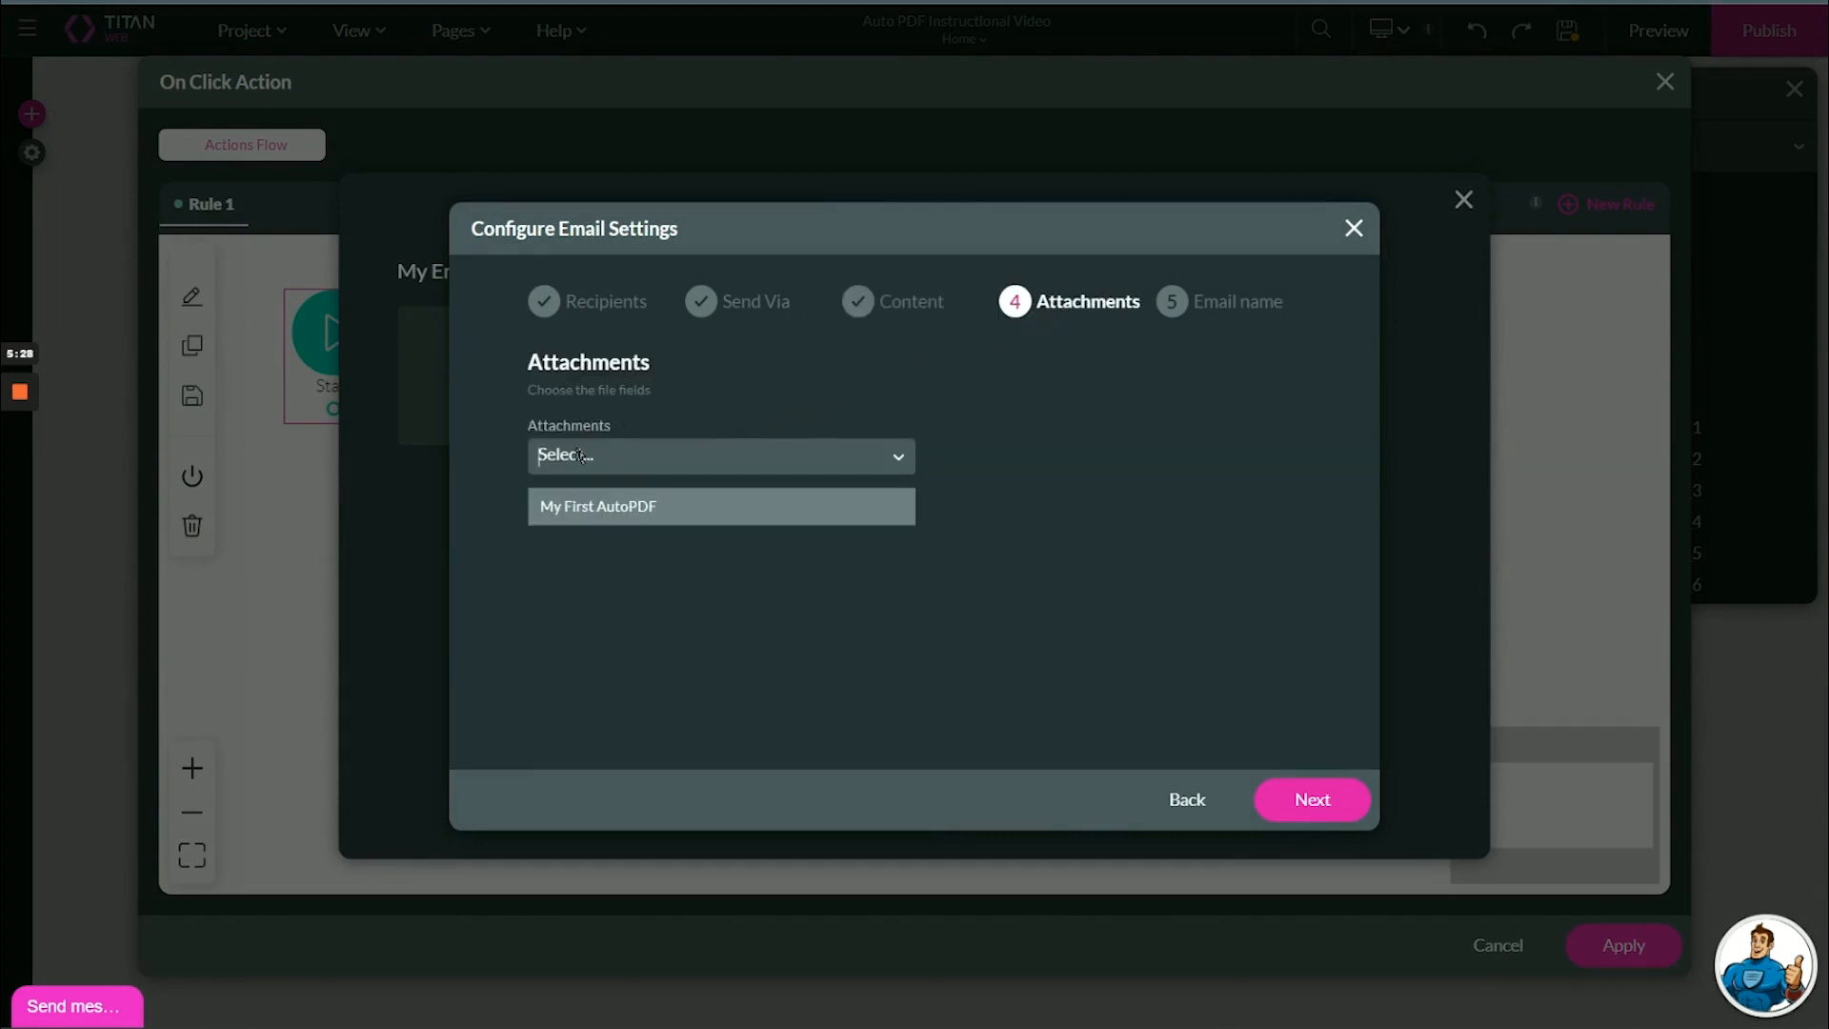
{"action": "left_click", "coordinate": [587, 518]}
{"action": "left_click", "coordinate": [1311, 799]}
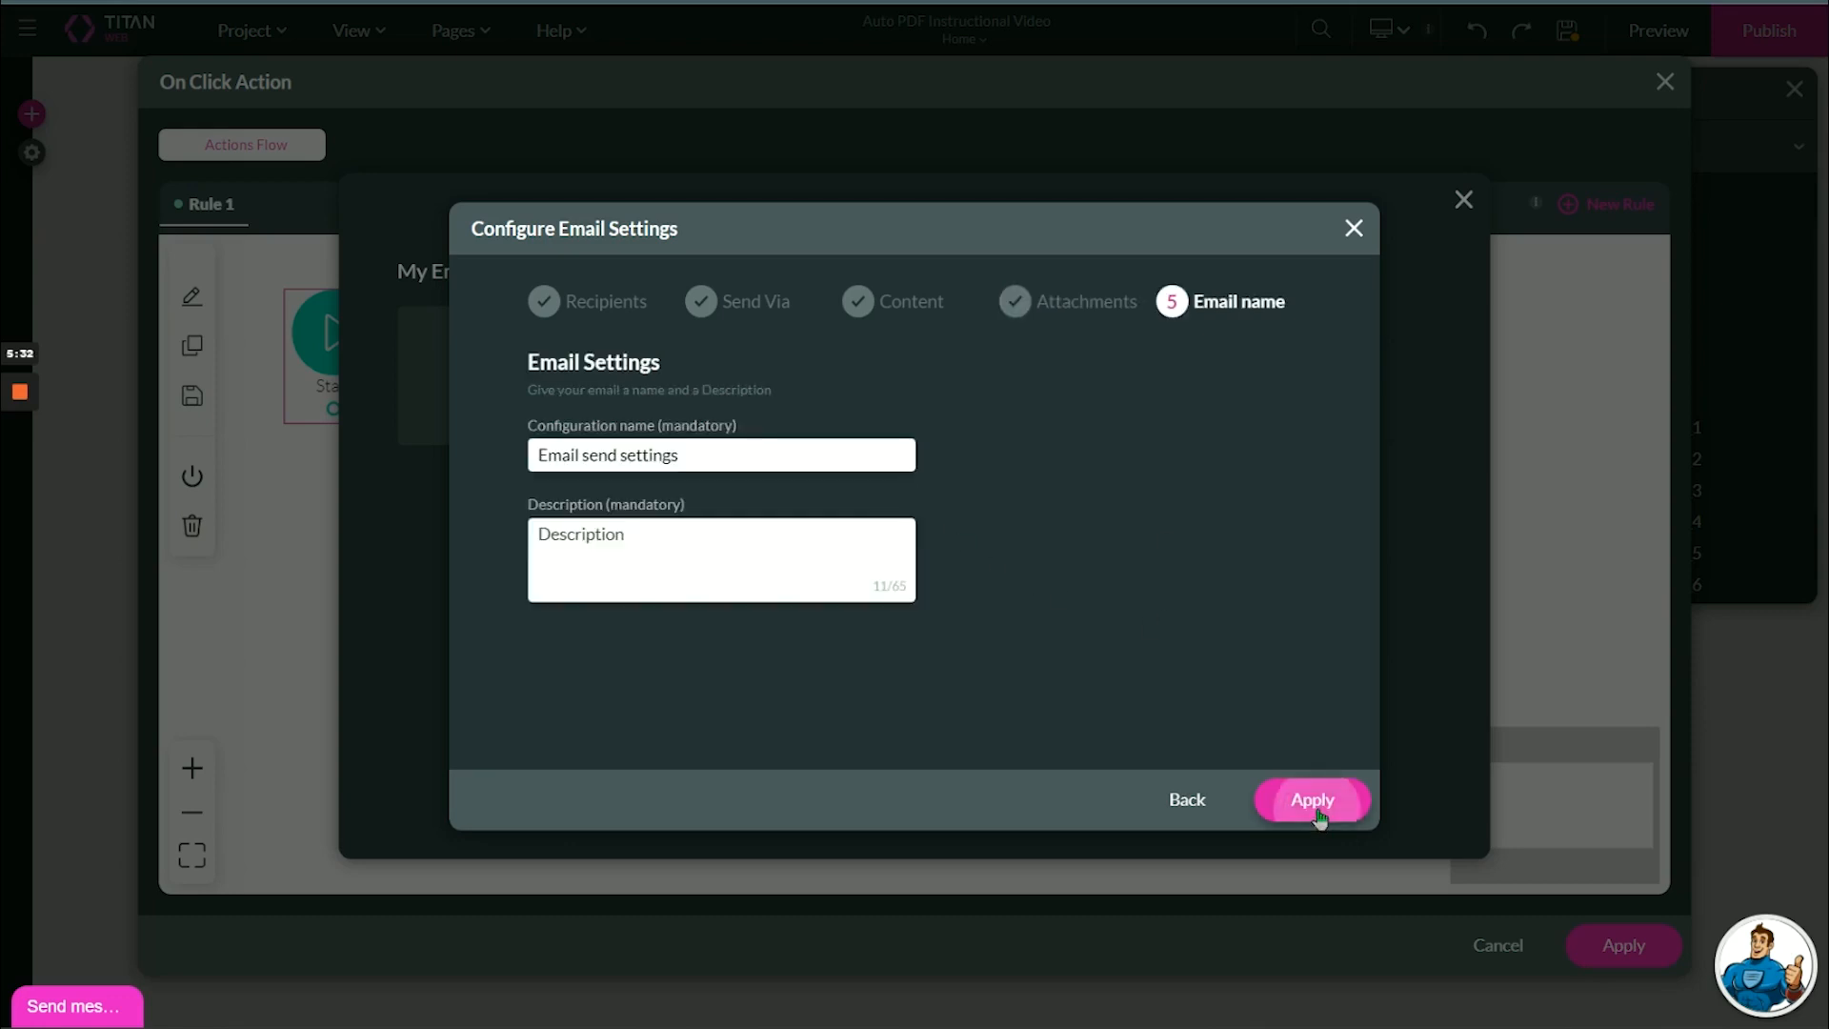
{"action": "left_click", "coordinate": [1316, 806]}
Insert the Send Email node with the "Email send settings" configuration, apply the Email button's flow and save the project.
{"action": "left_click", "coordinate": [1065, 811]}
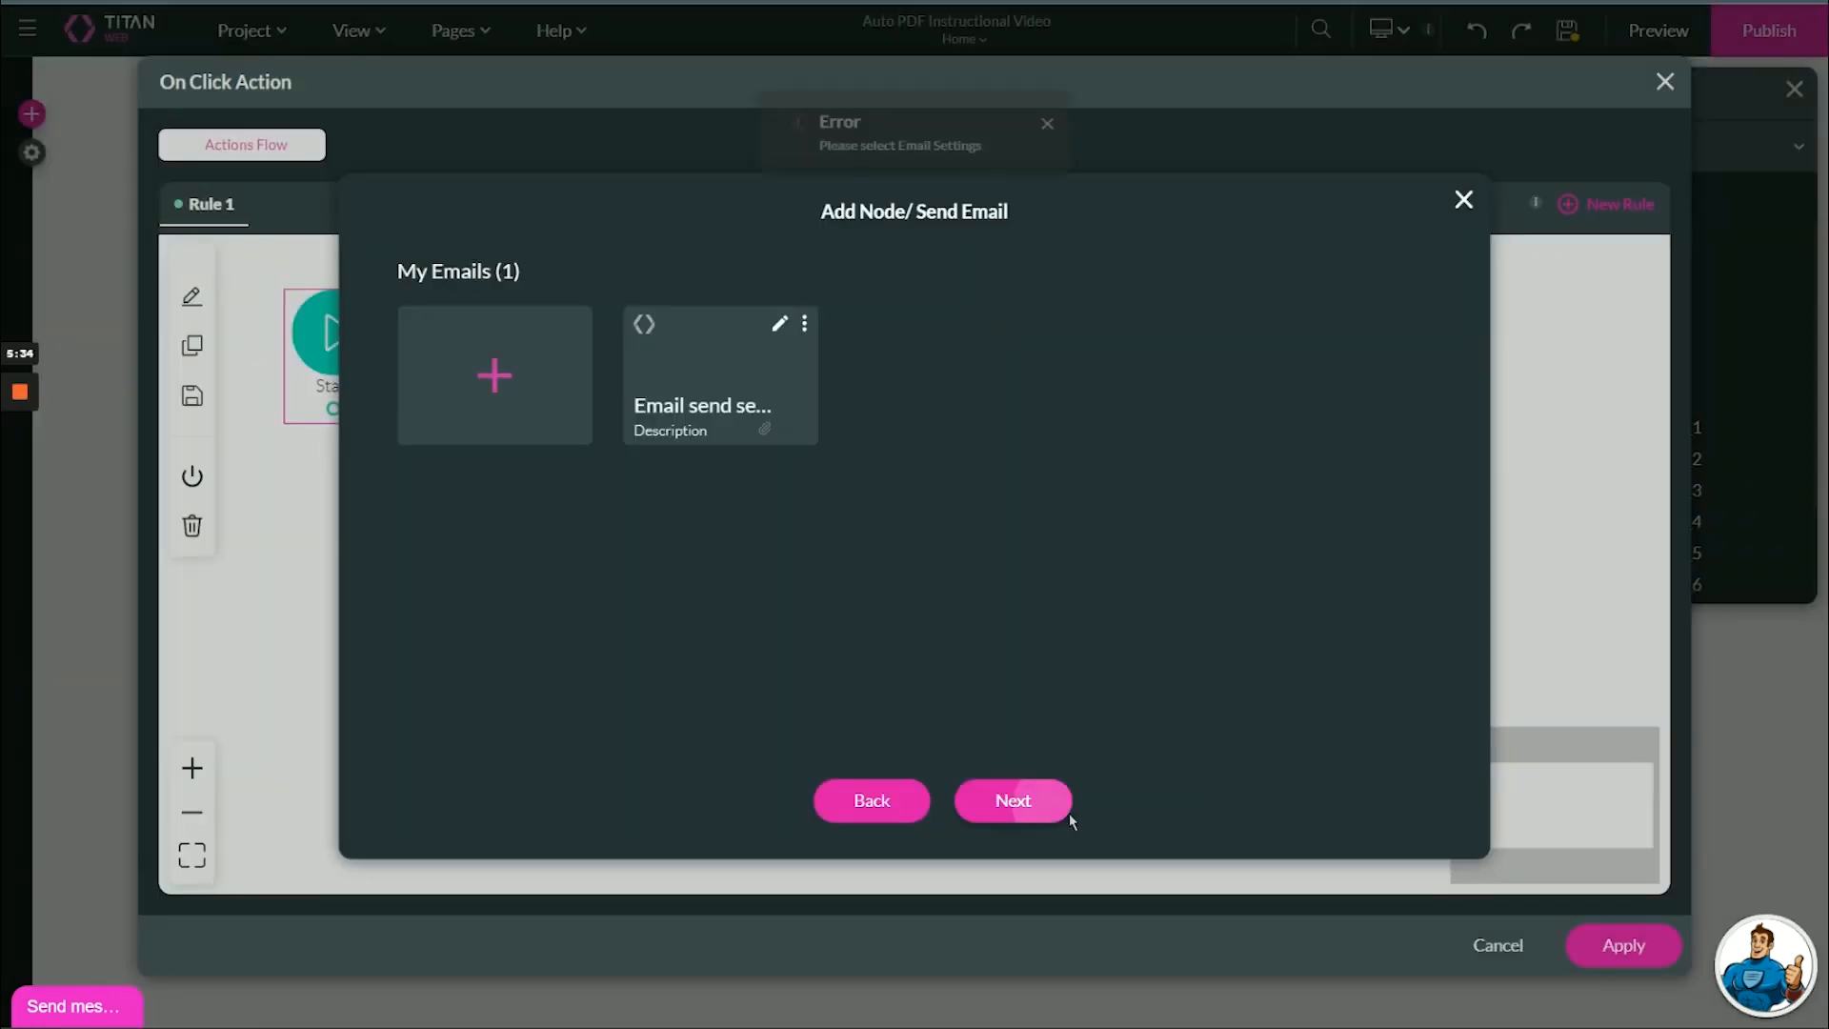
{"action": "left_click", "coordinate": [723, 400]}
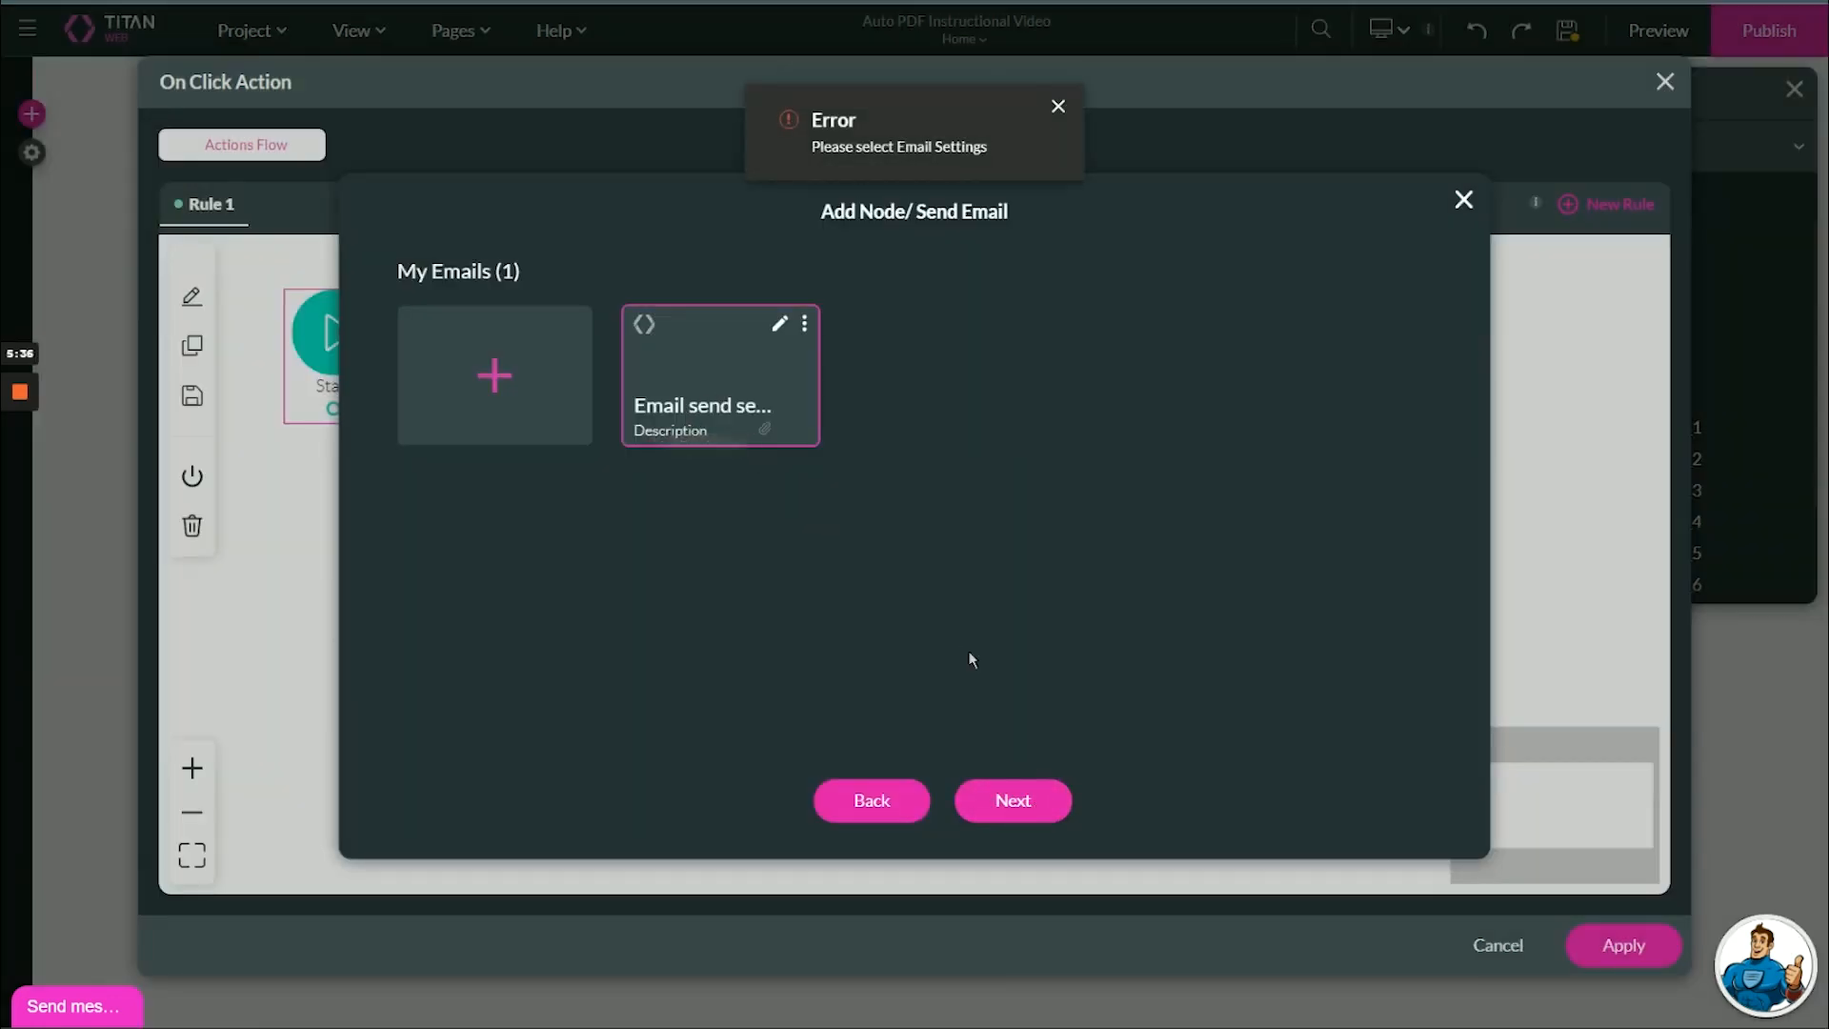
{"action": "left_click", "coordinate": [1013, 800]}
{"action": "left_click", "coordinate": [1024, 811]}
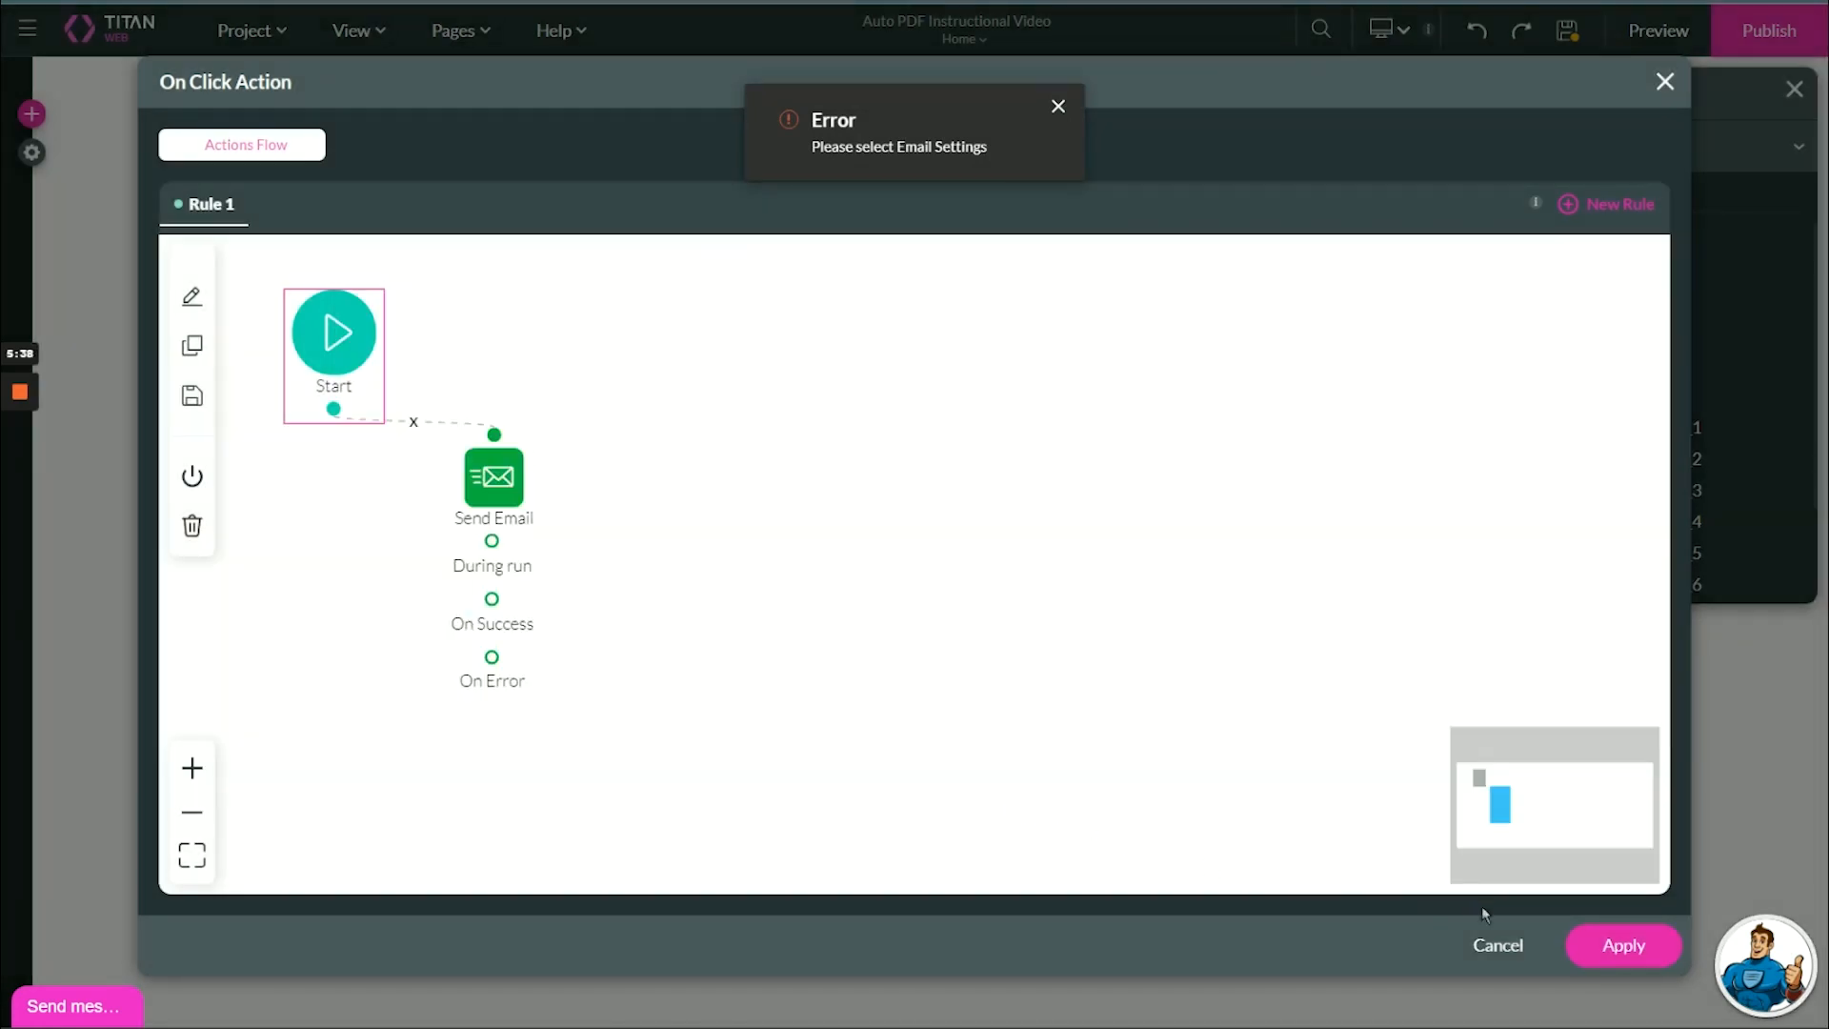
{"action": "left_click", "coordinate": [1603, 946]}
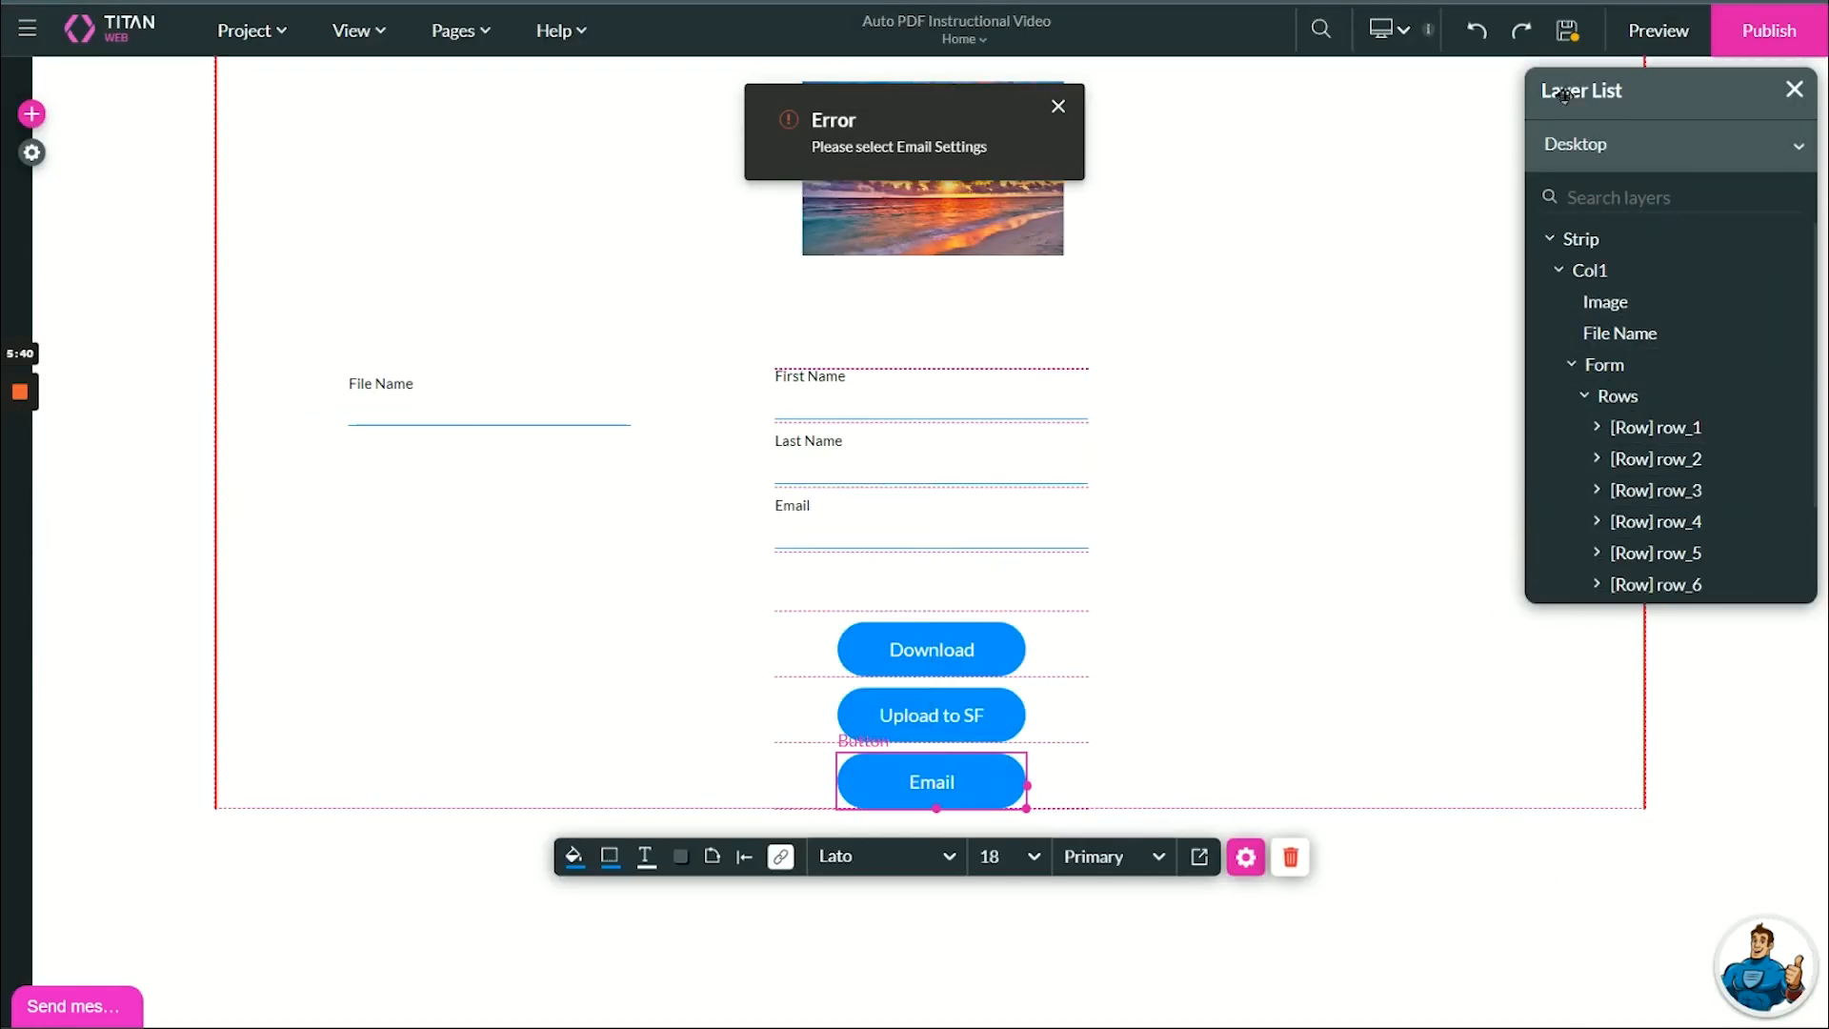
{"action": "left_click", "coordinate": [1566, 31]}
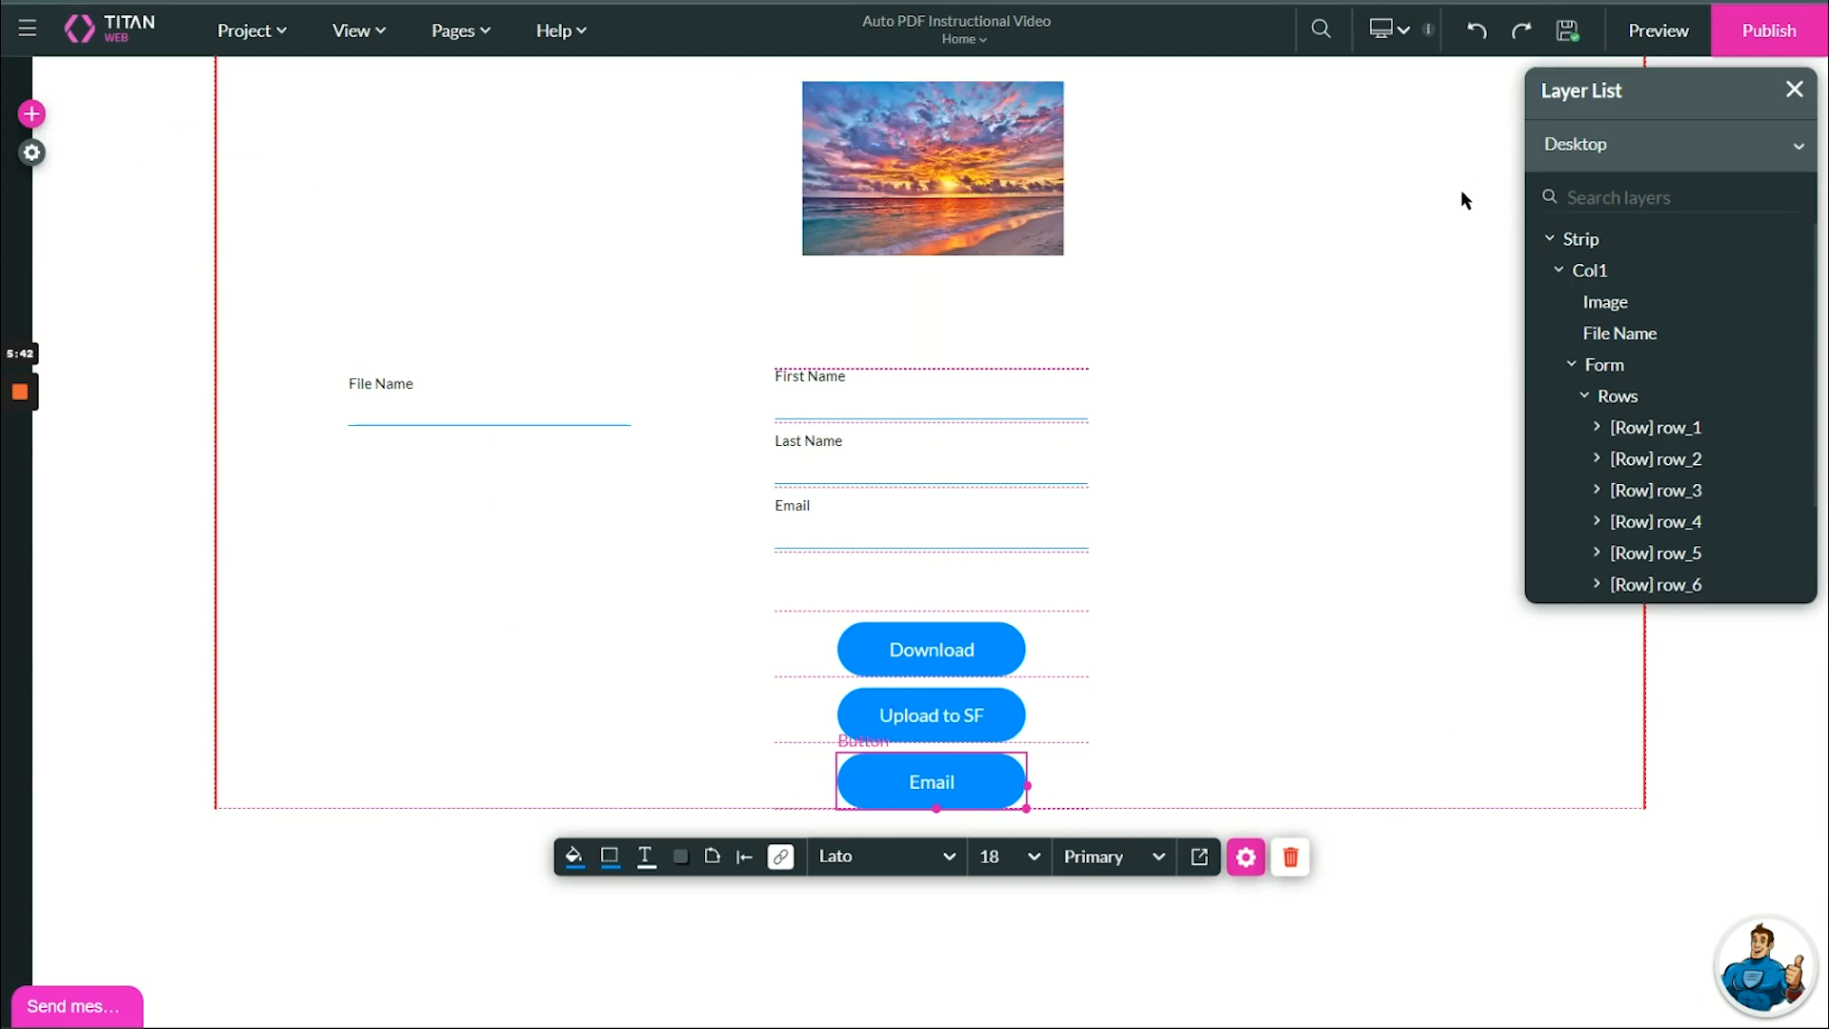
Preview the project and fill in the first name, last name and email fields with sample entries.
{"action": "left_click", "coordinate": [1633, 35]}
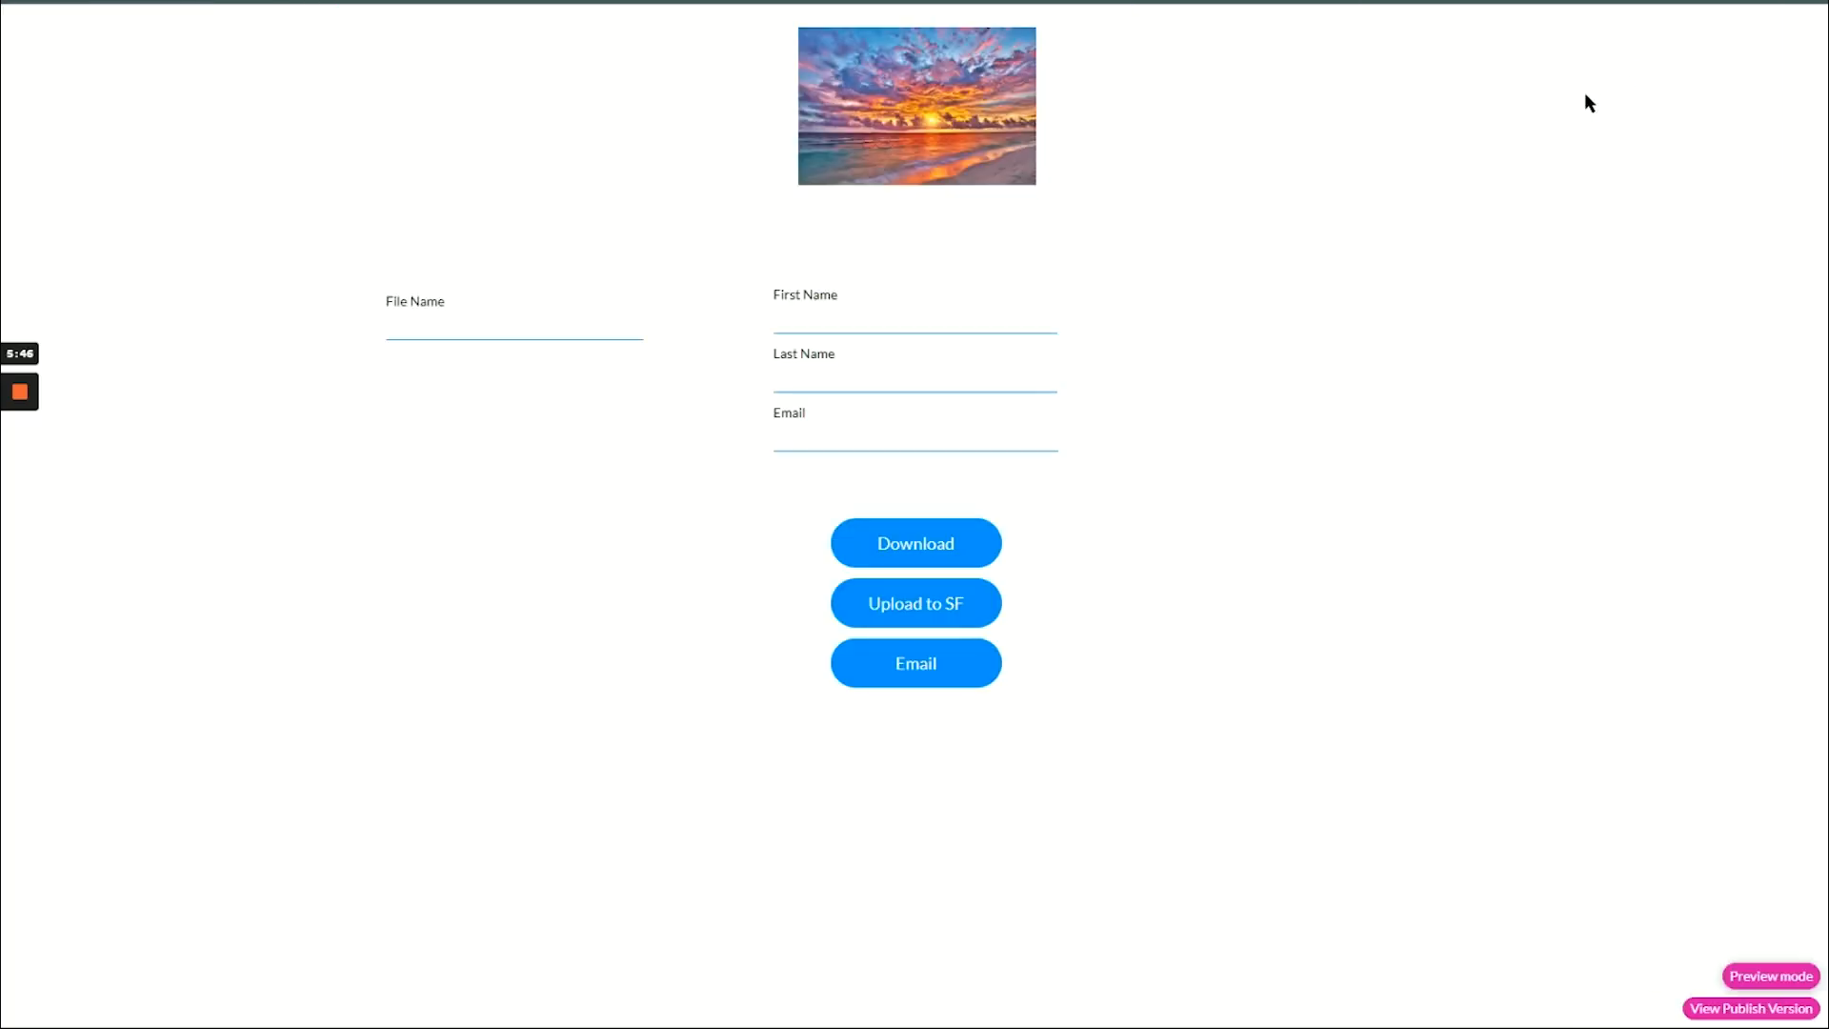
{"action": "left_click", "coordinate": [959, 313]}
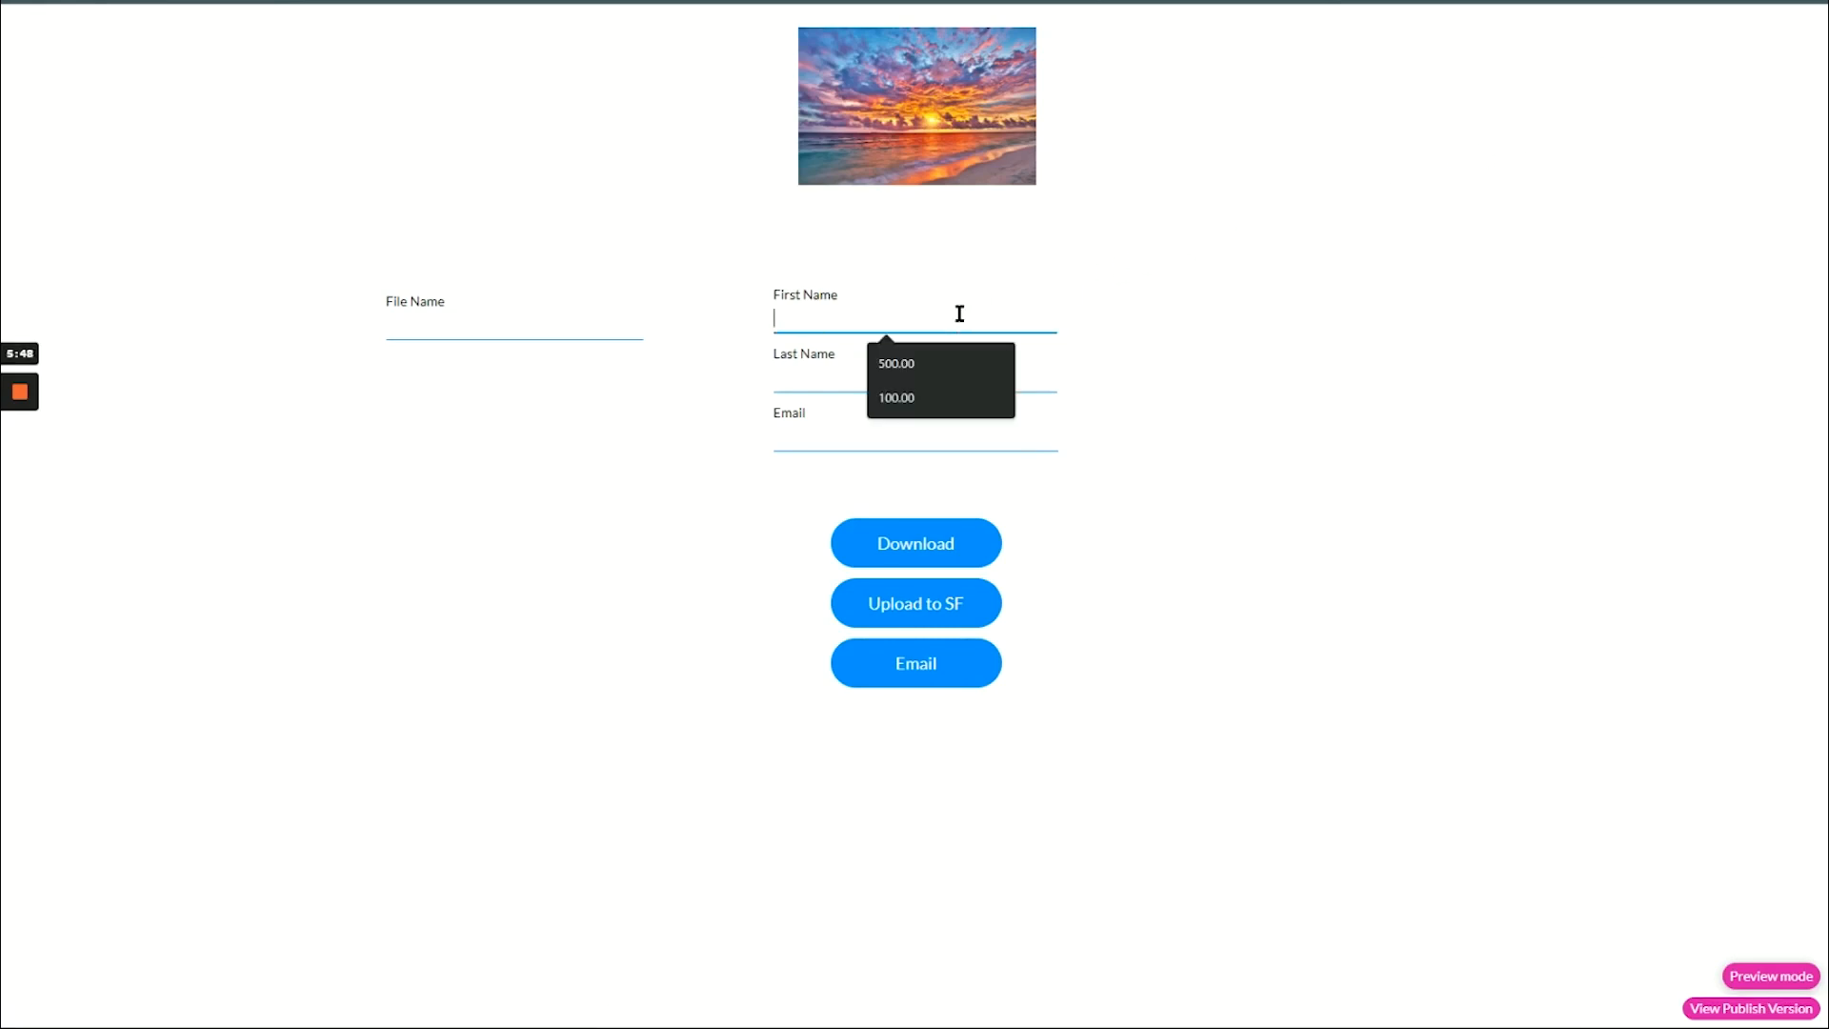
{"action": "type", "text": "dskdjsadlk"}
{"action": "key", "text": "Tab"}
{"action": "type", "text": "dkfdjflksj"}
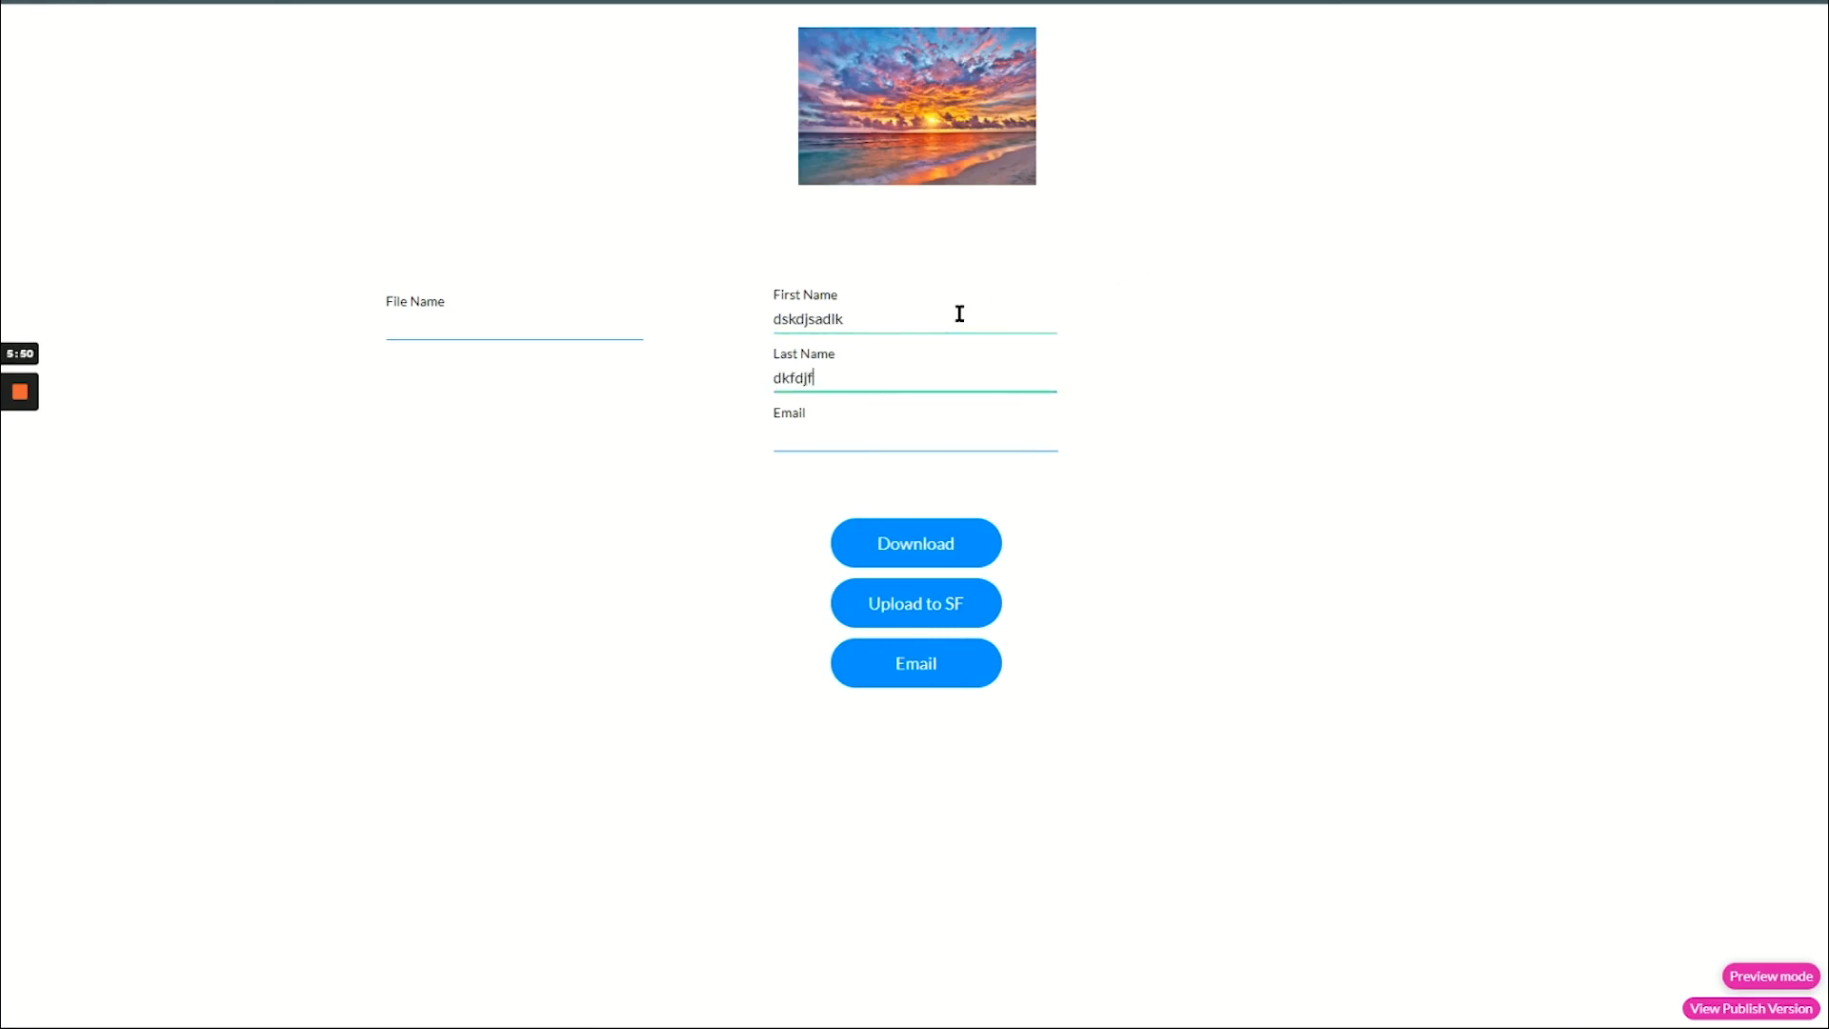
{"action": "key", "text": "Tab"}
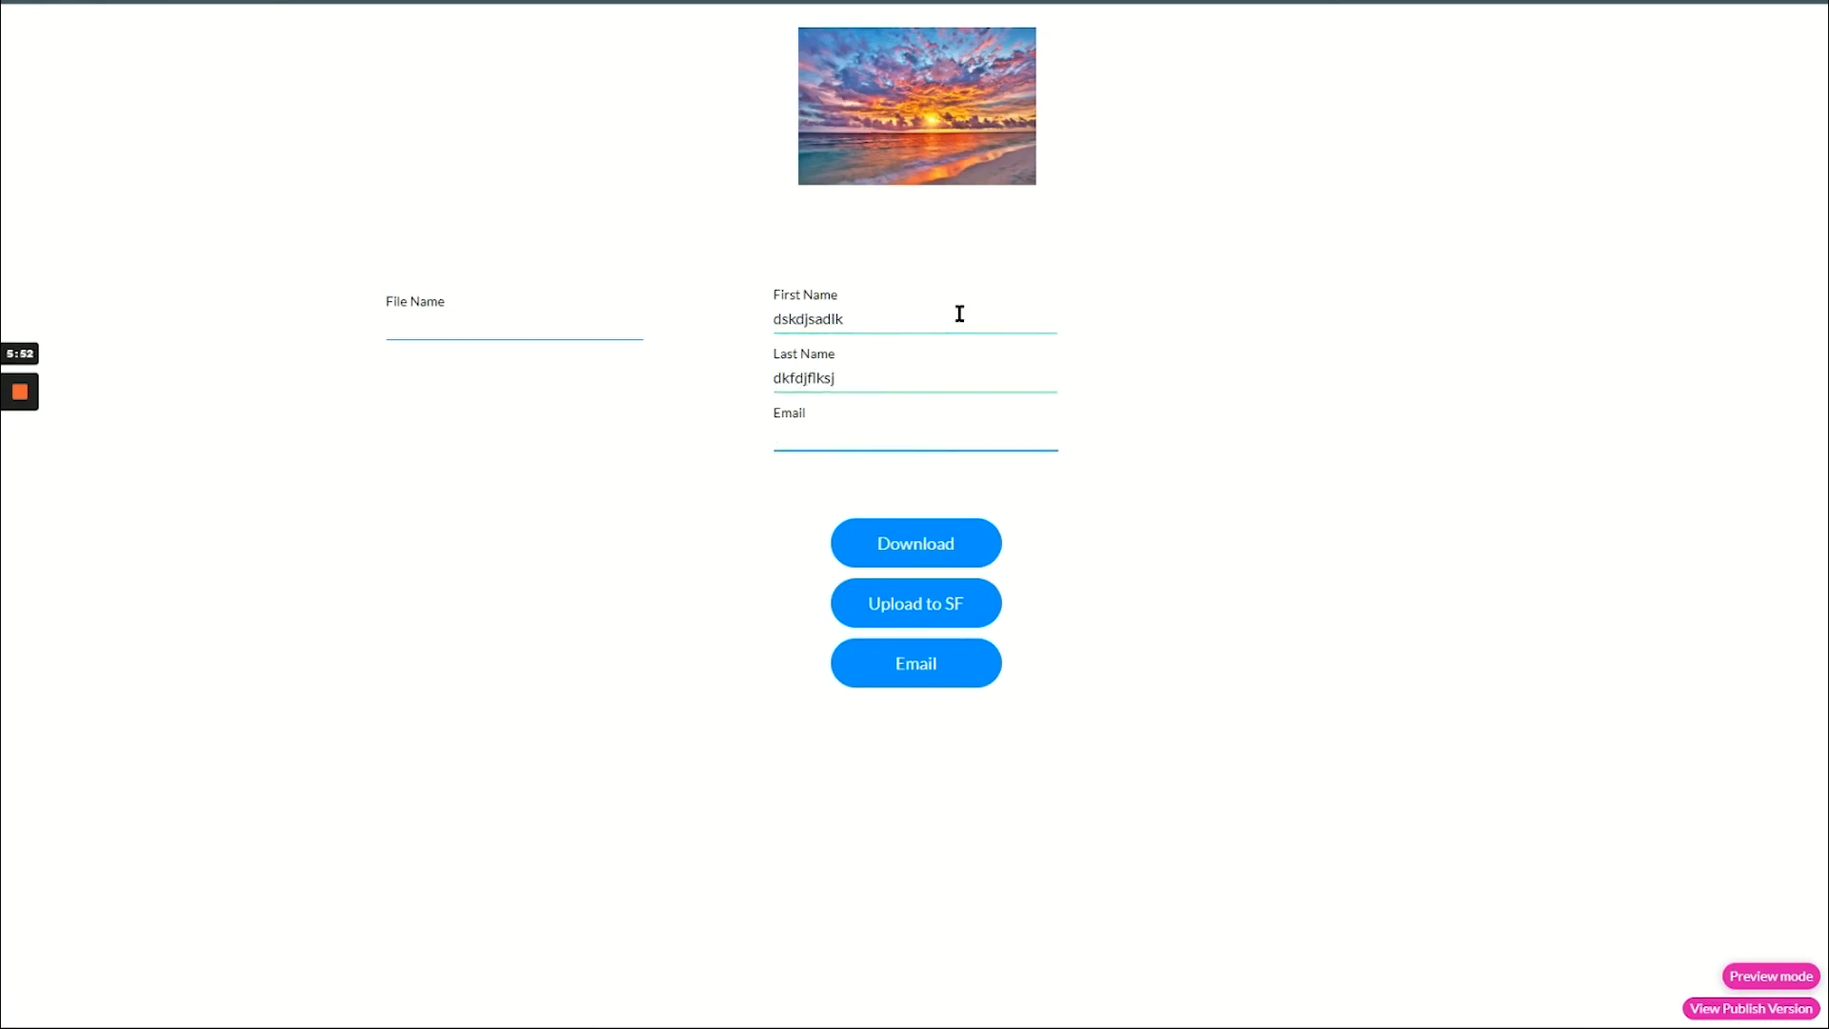
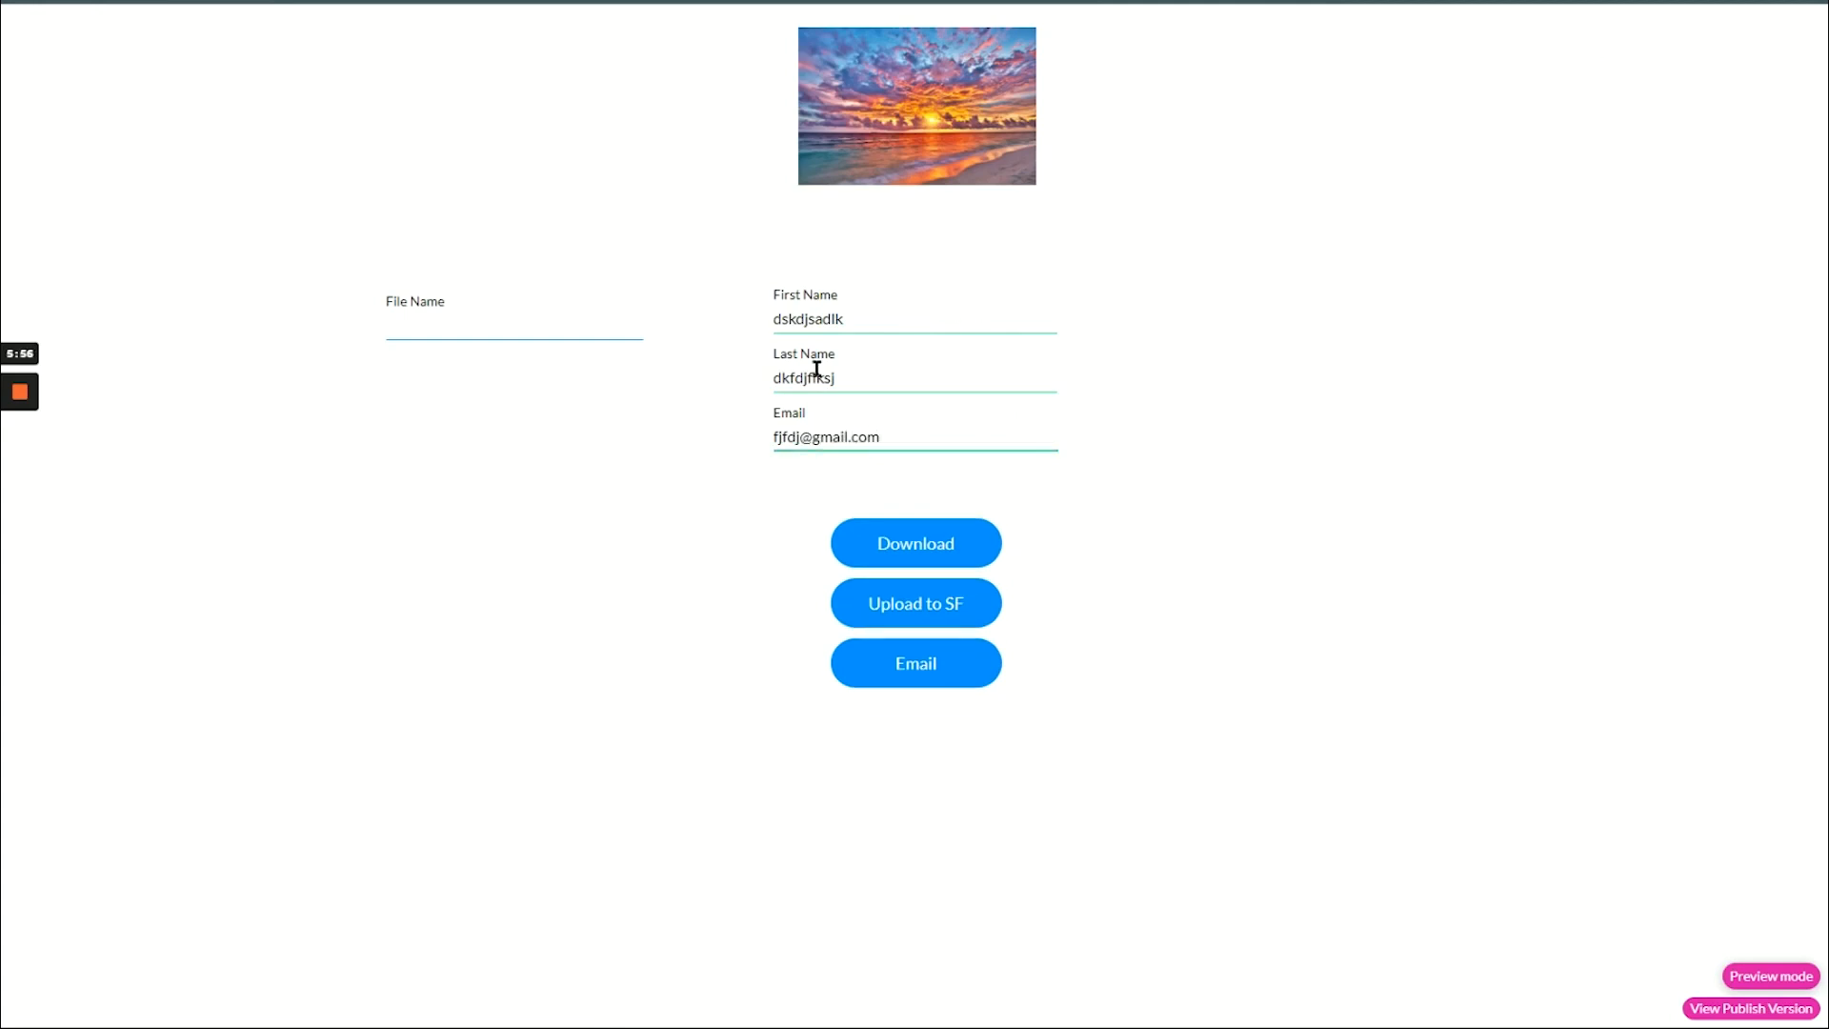
Enter "My Dynamic File Name" as the file name and download the form as a PDF.
{"action": "left_click", "coordinate": [611, 333]}
{"action": "type", "text": "M"}
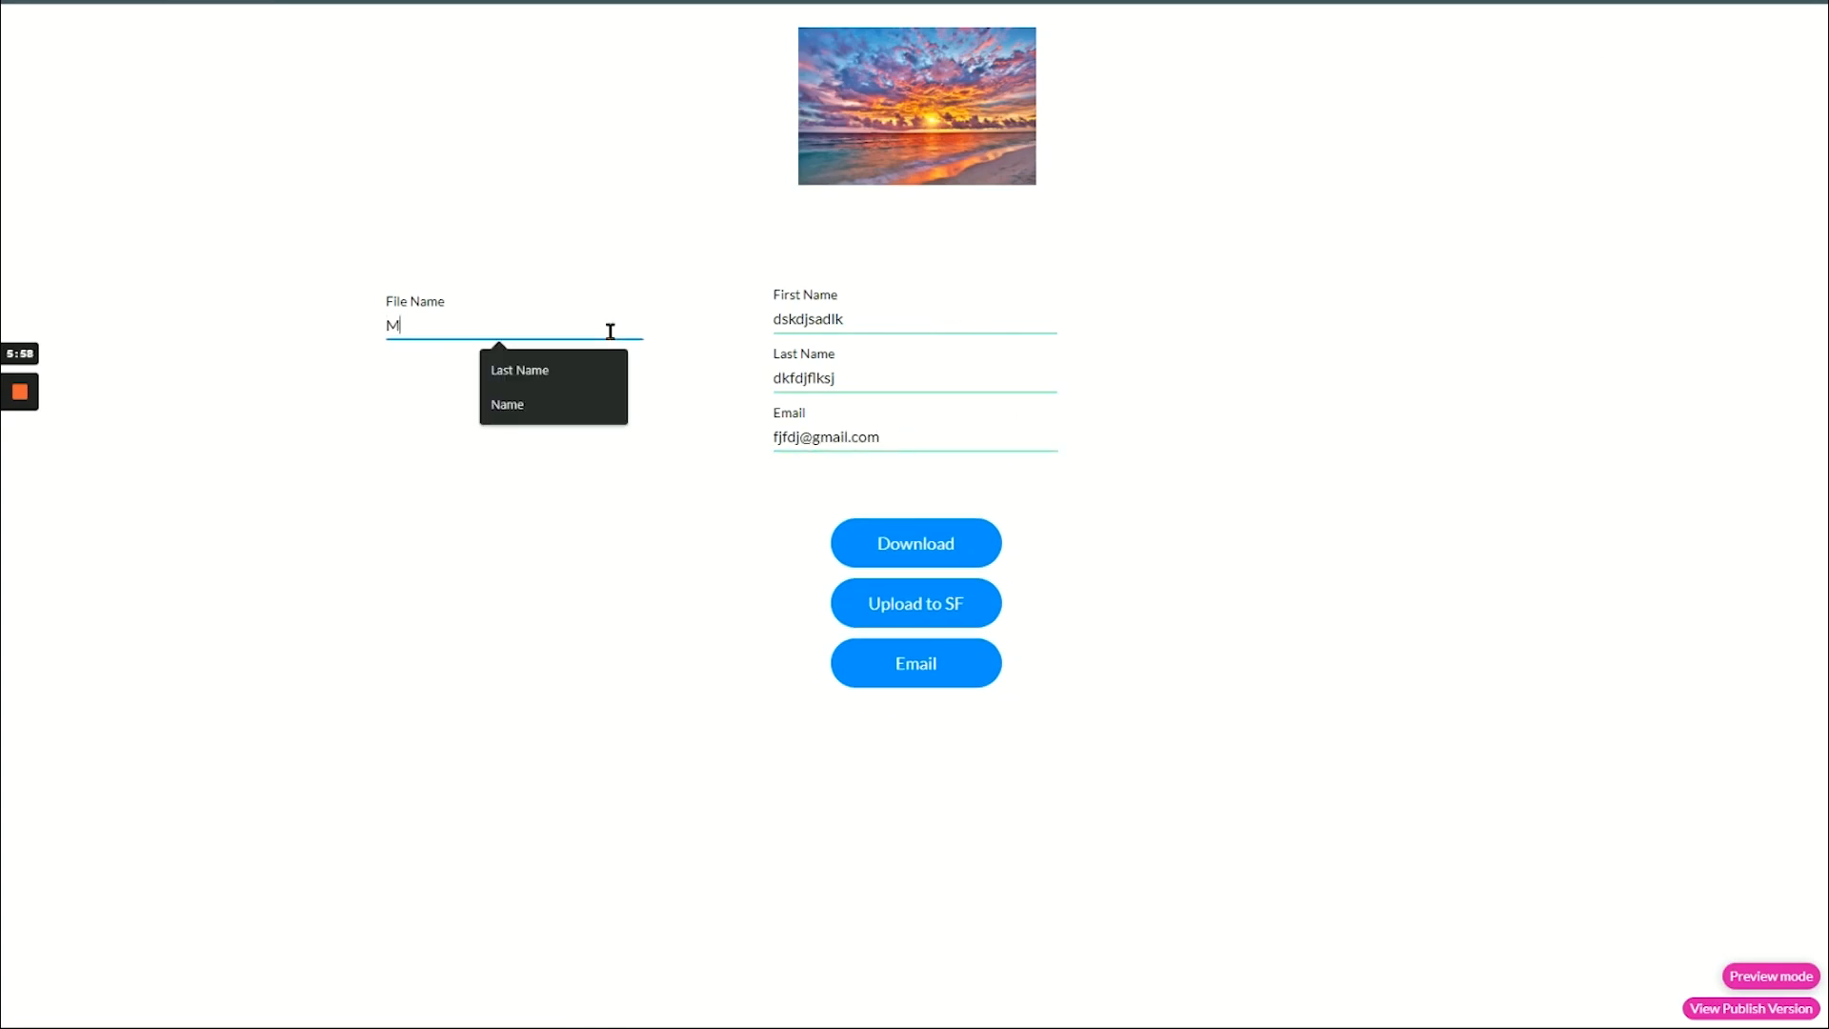
{"action": "type", "text": "y Dynamic File Name"}
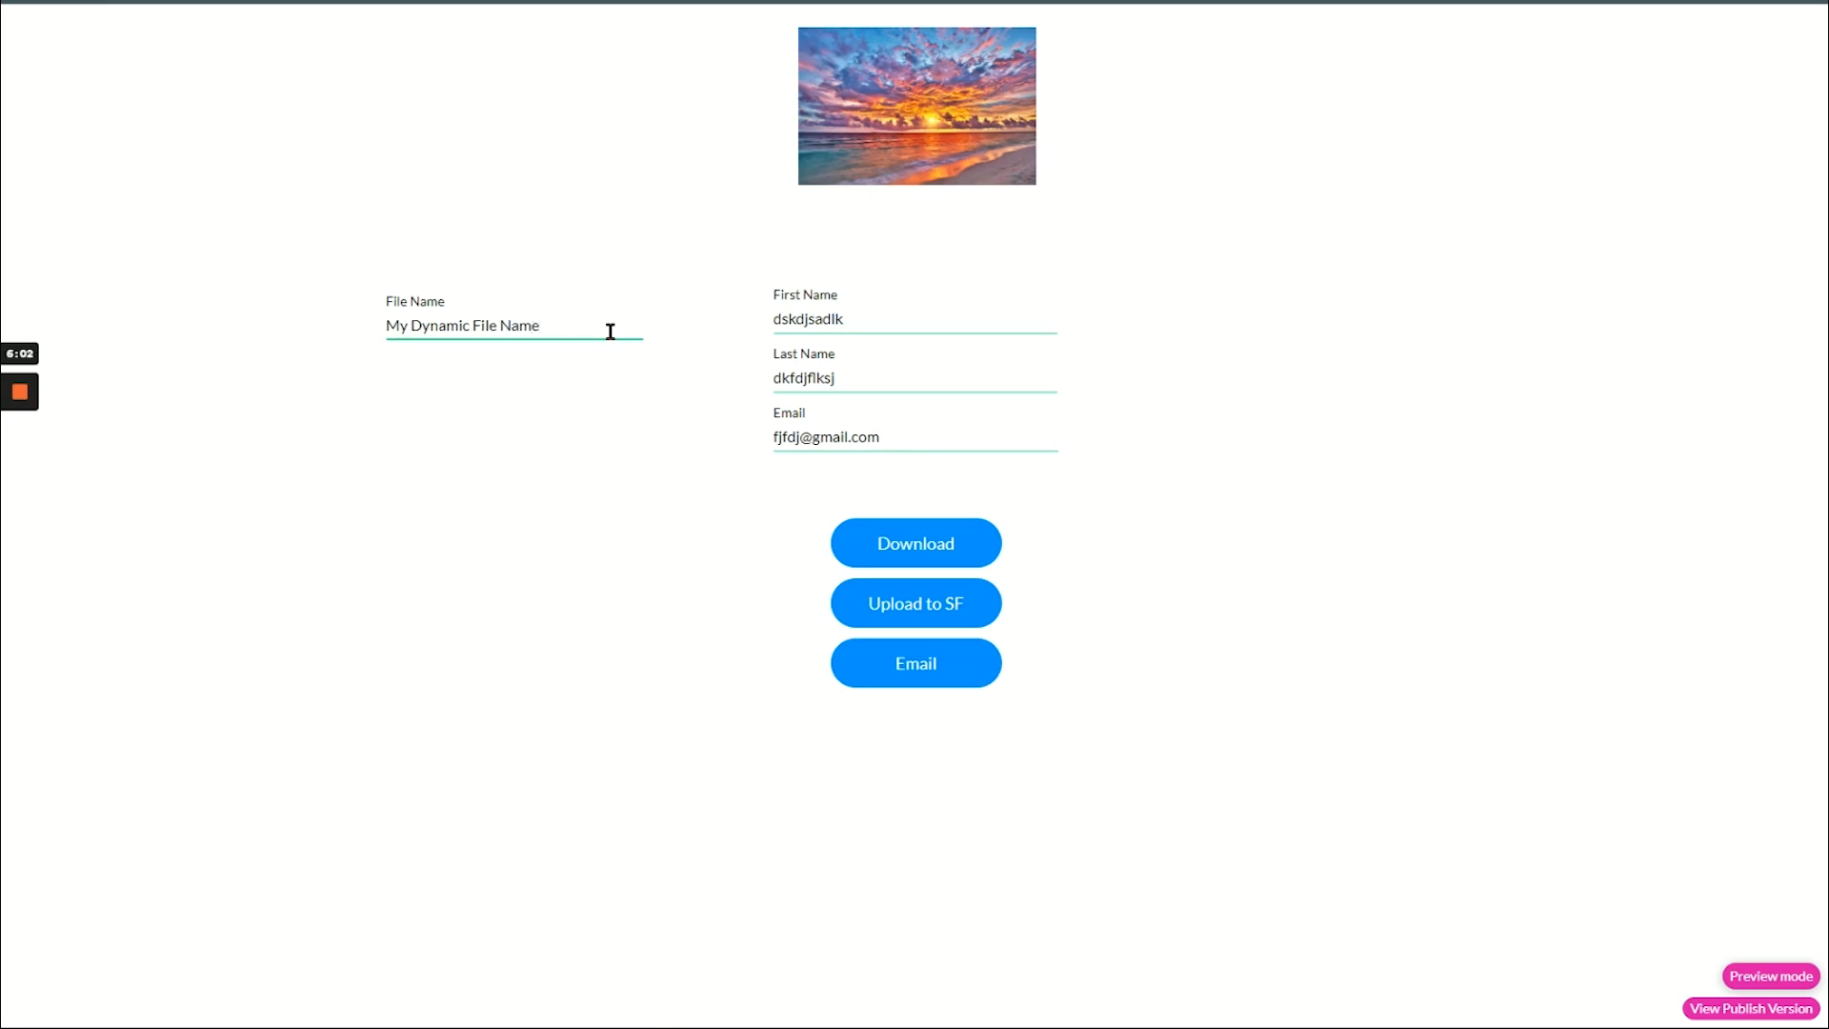
{"action": "left_click", "coordinate": [559, 394]}
{"action": "left_click", "coordinate": [903, 545]}
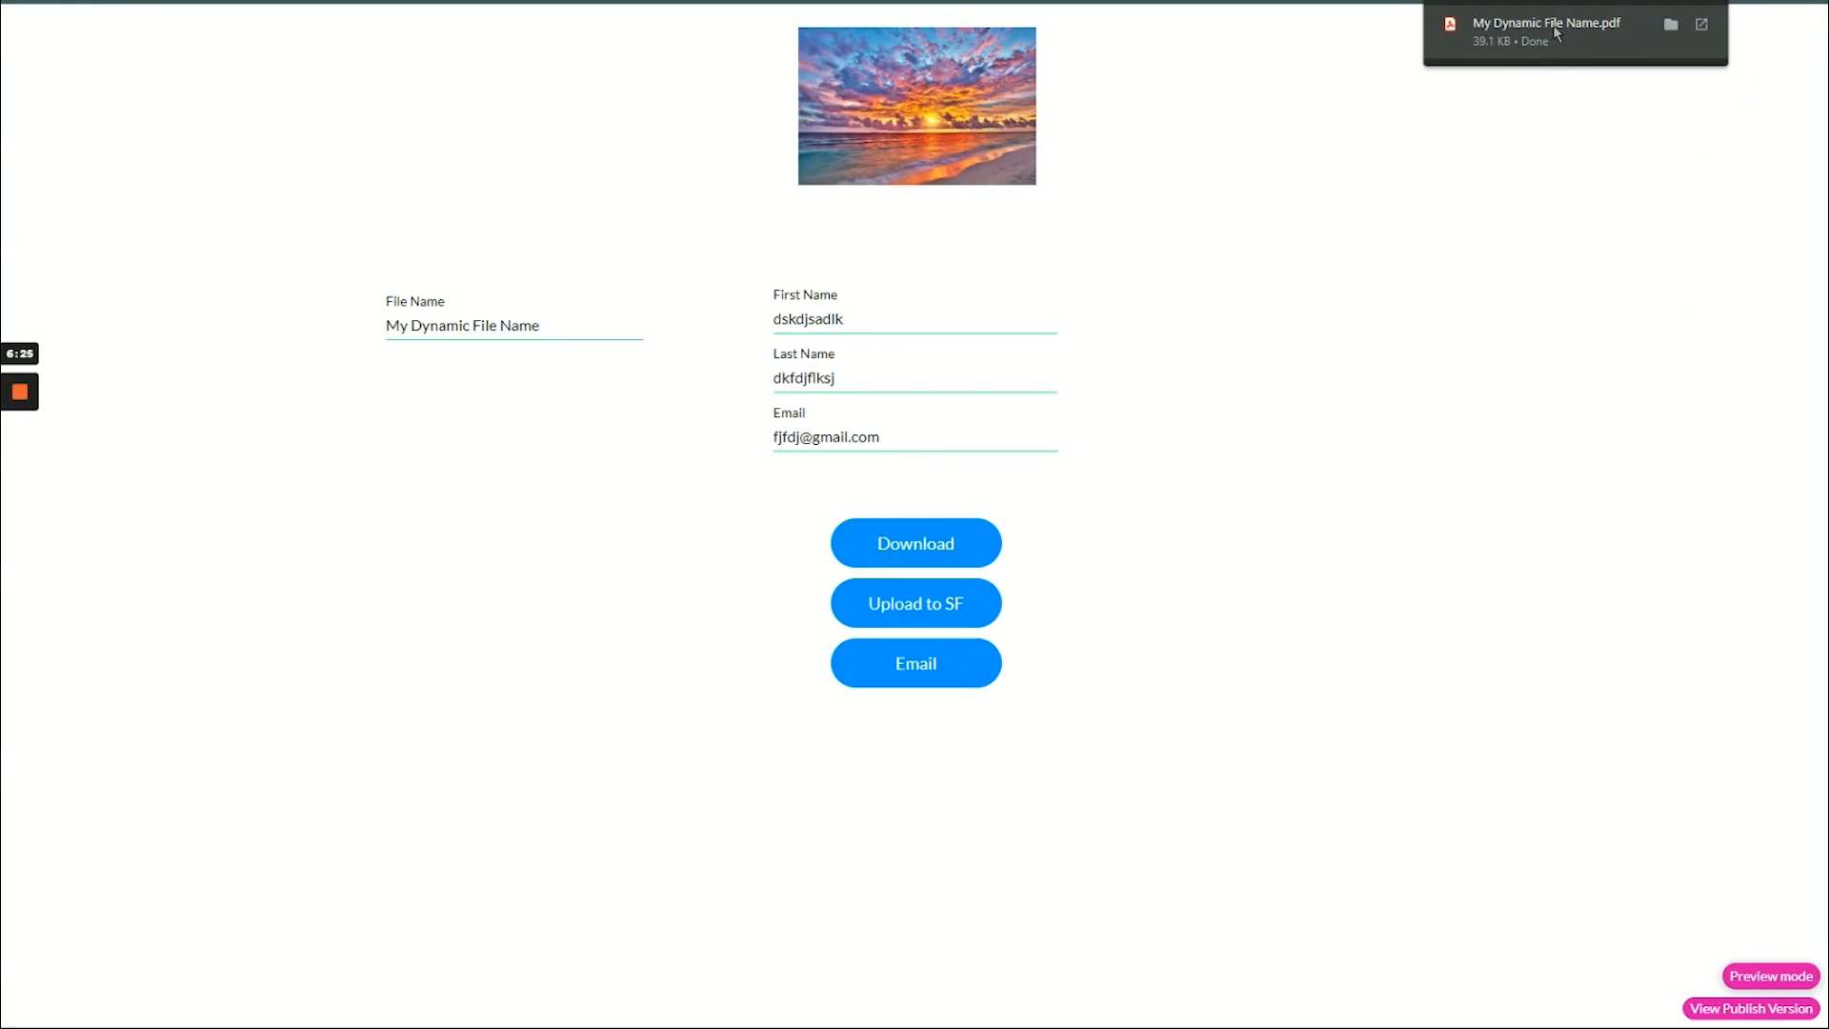
Open the downloaded My Dynamic File Name.pdf and examine the form values in it.
{"action": "left_click", "coordinate": [1478, 40]}
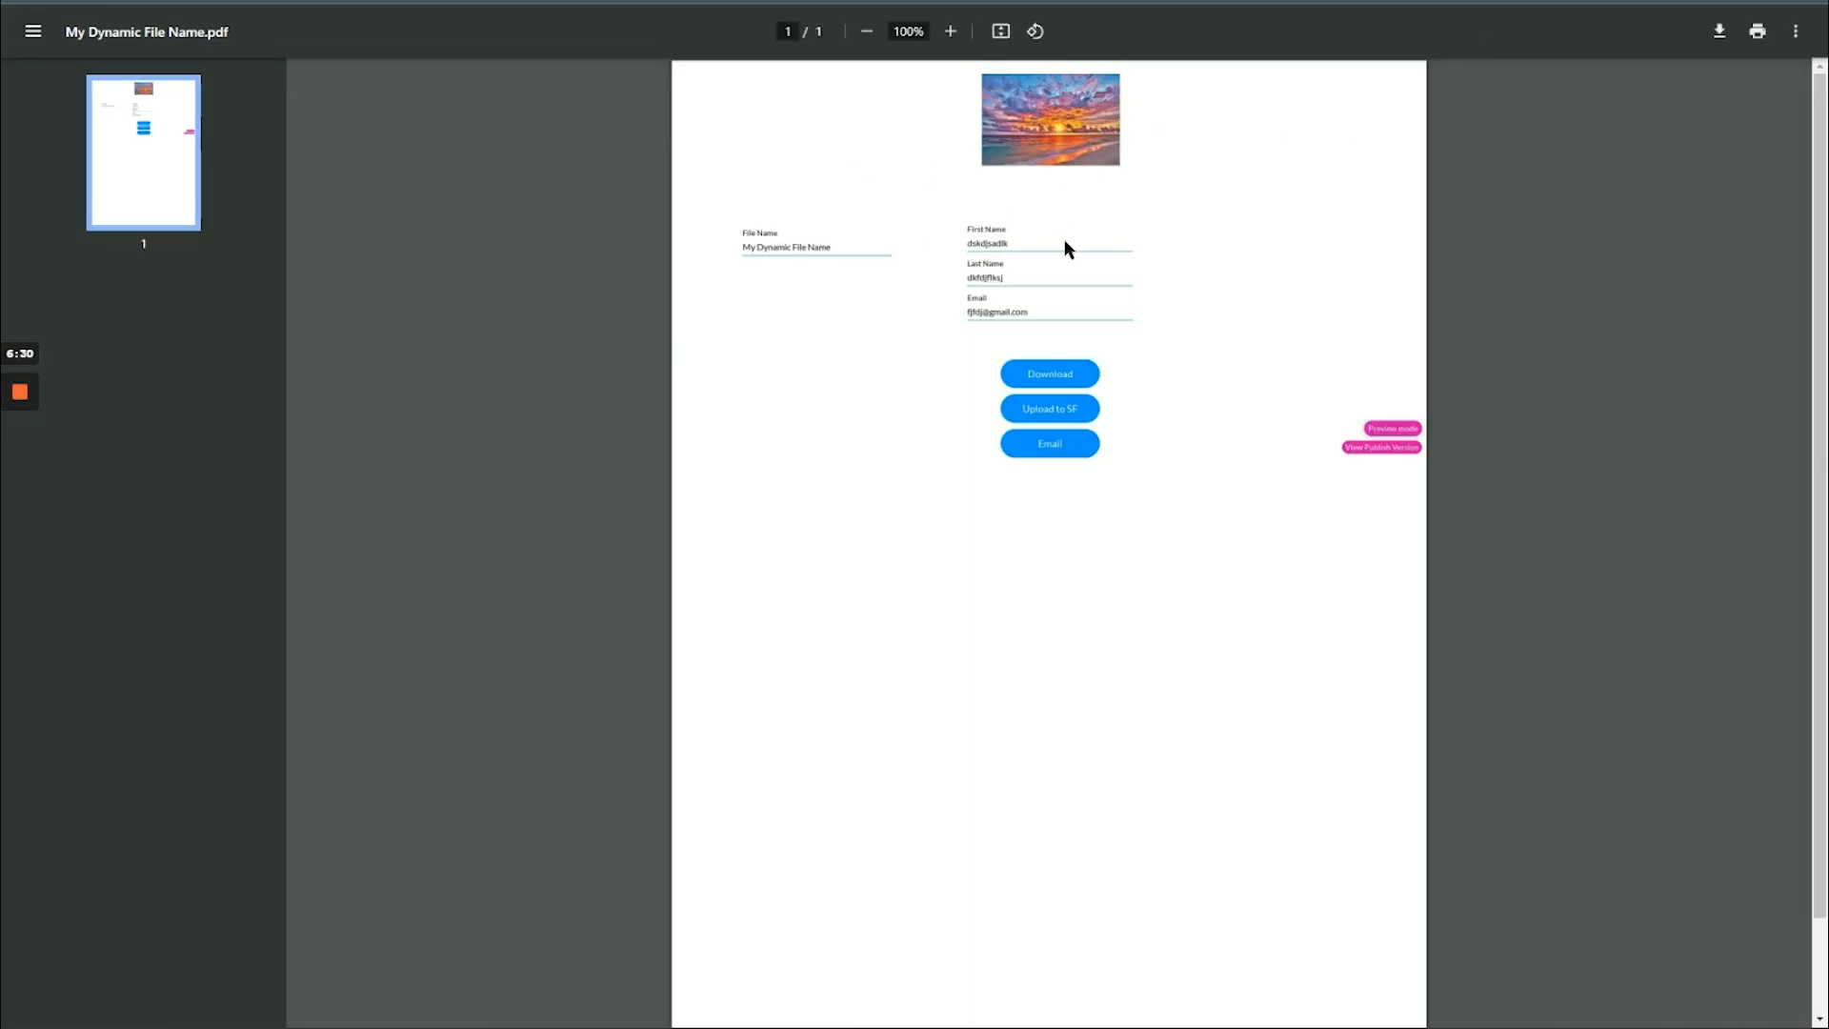
{"action": "scroll", "coordinate": [1065, 238], "scroll_direction": "up", "scroll_amount": 5}
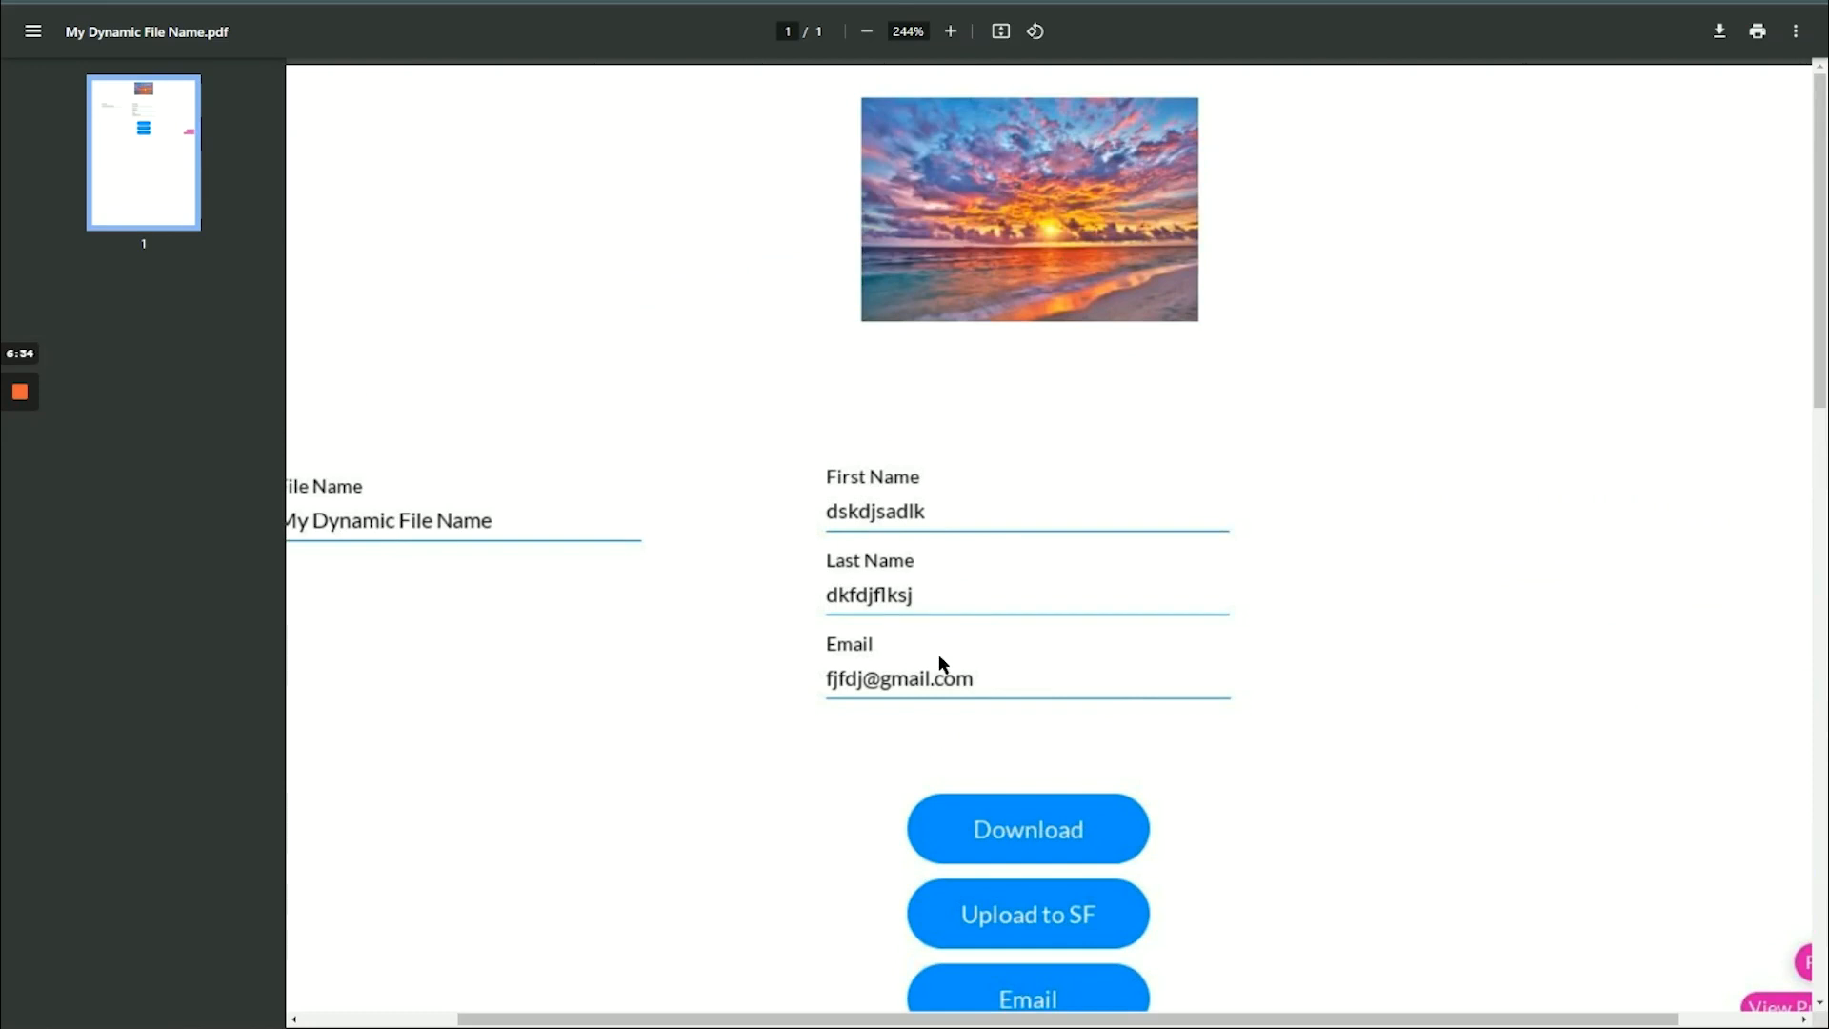
{"action": "scroll", "coordinate": [815, 558], "scroll_direction": "down", "scroll_amount": 4}
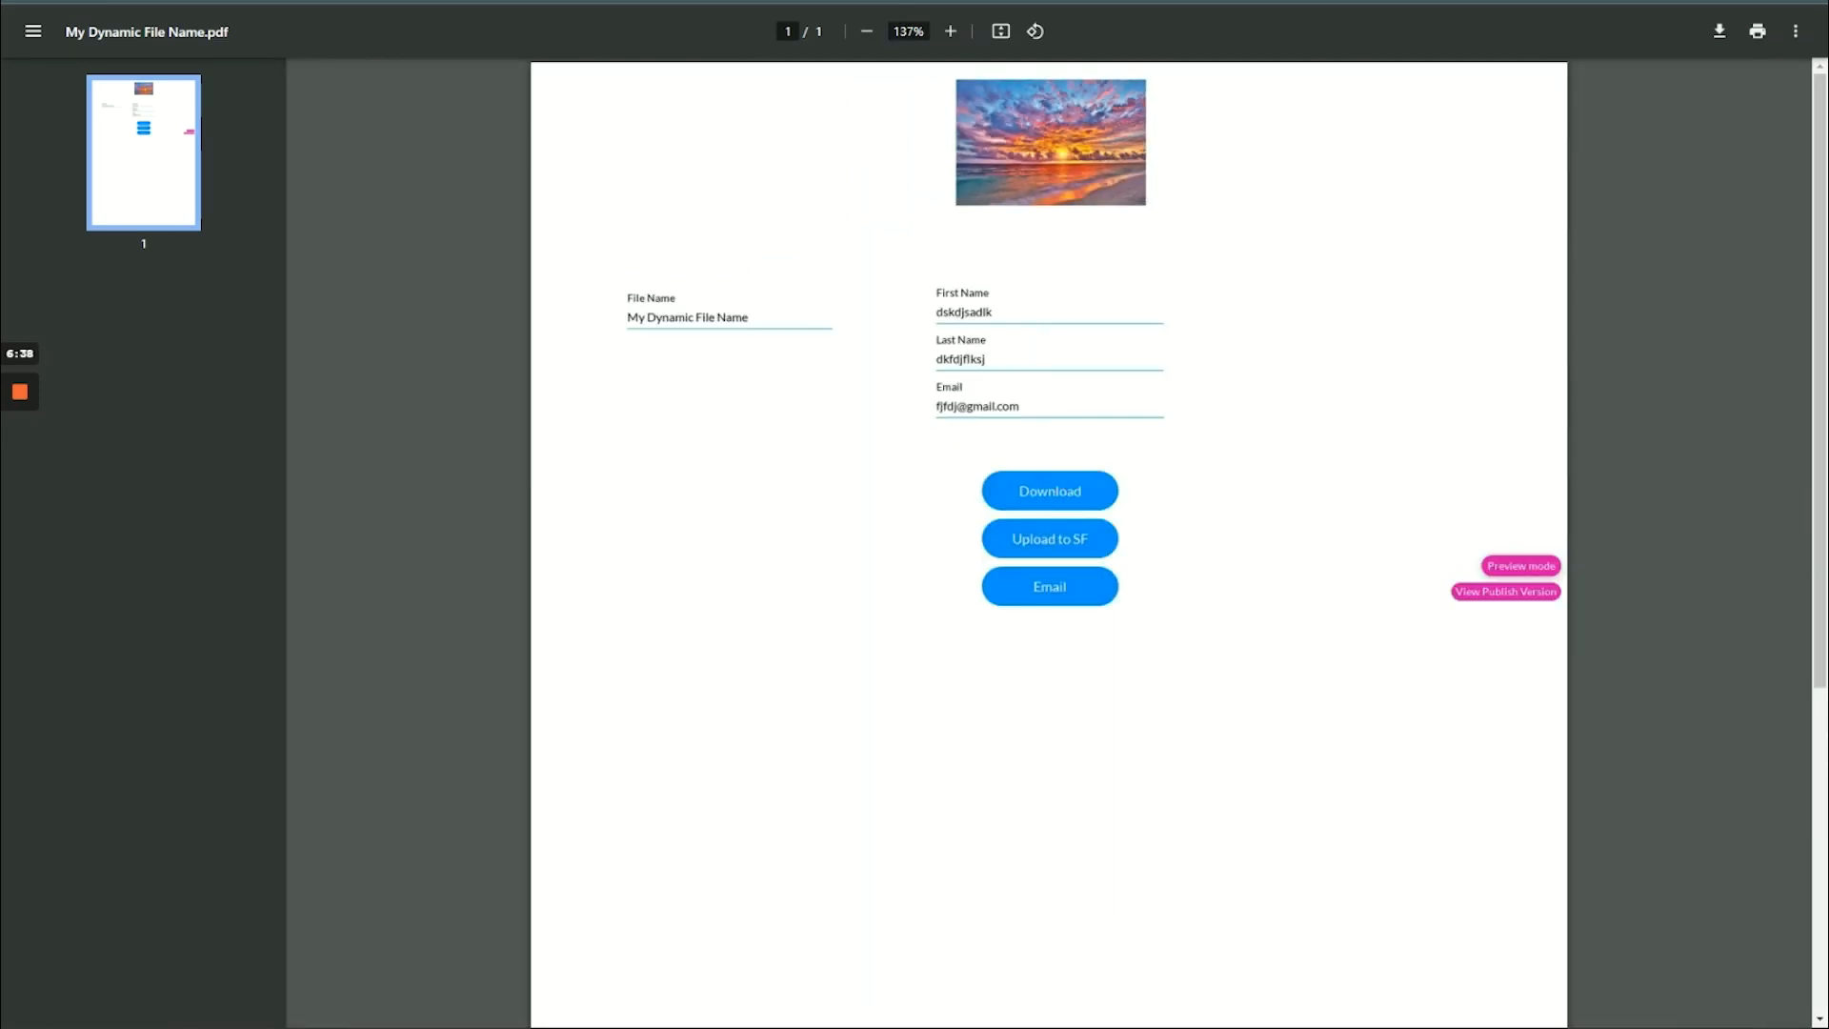
Run Upload to SF from the form preview and examine the newest entry in the project's Salesforce Integration Logs.
{"action": "left_click", "coordinate": [857, 2]}
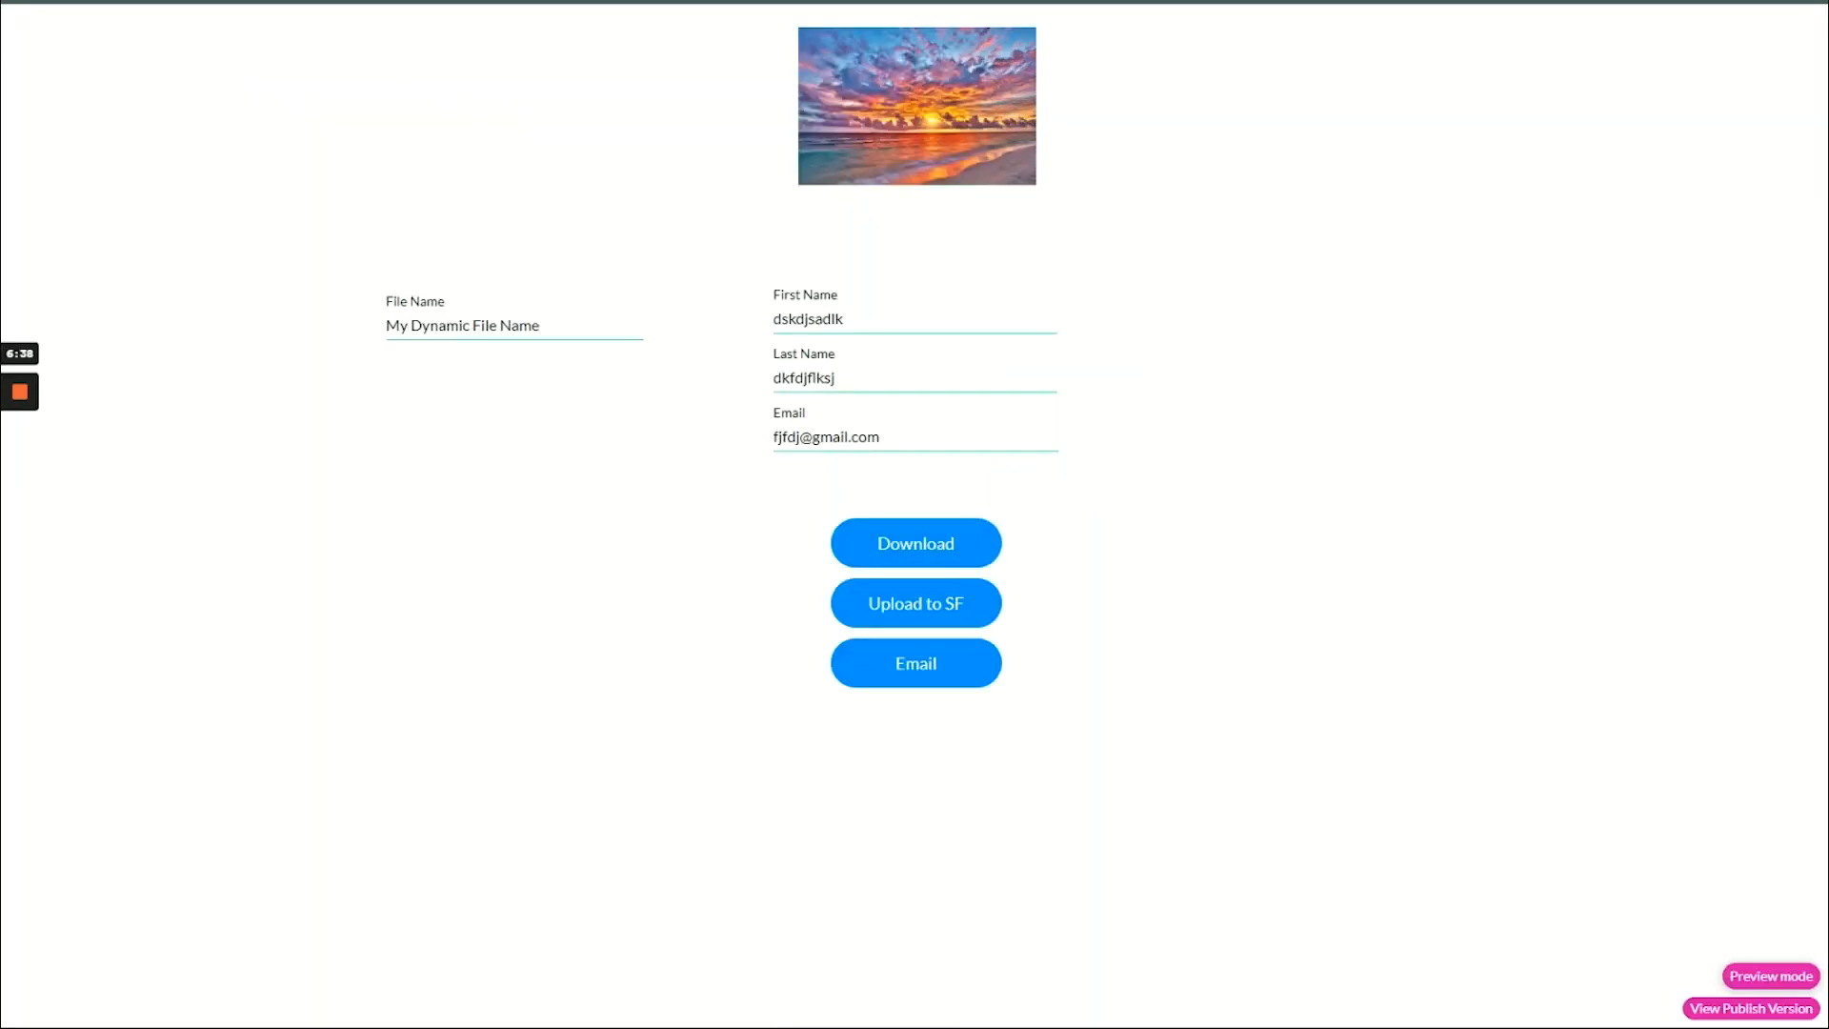
{"action": "left_click", "coordinate": [854, 613]}
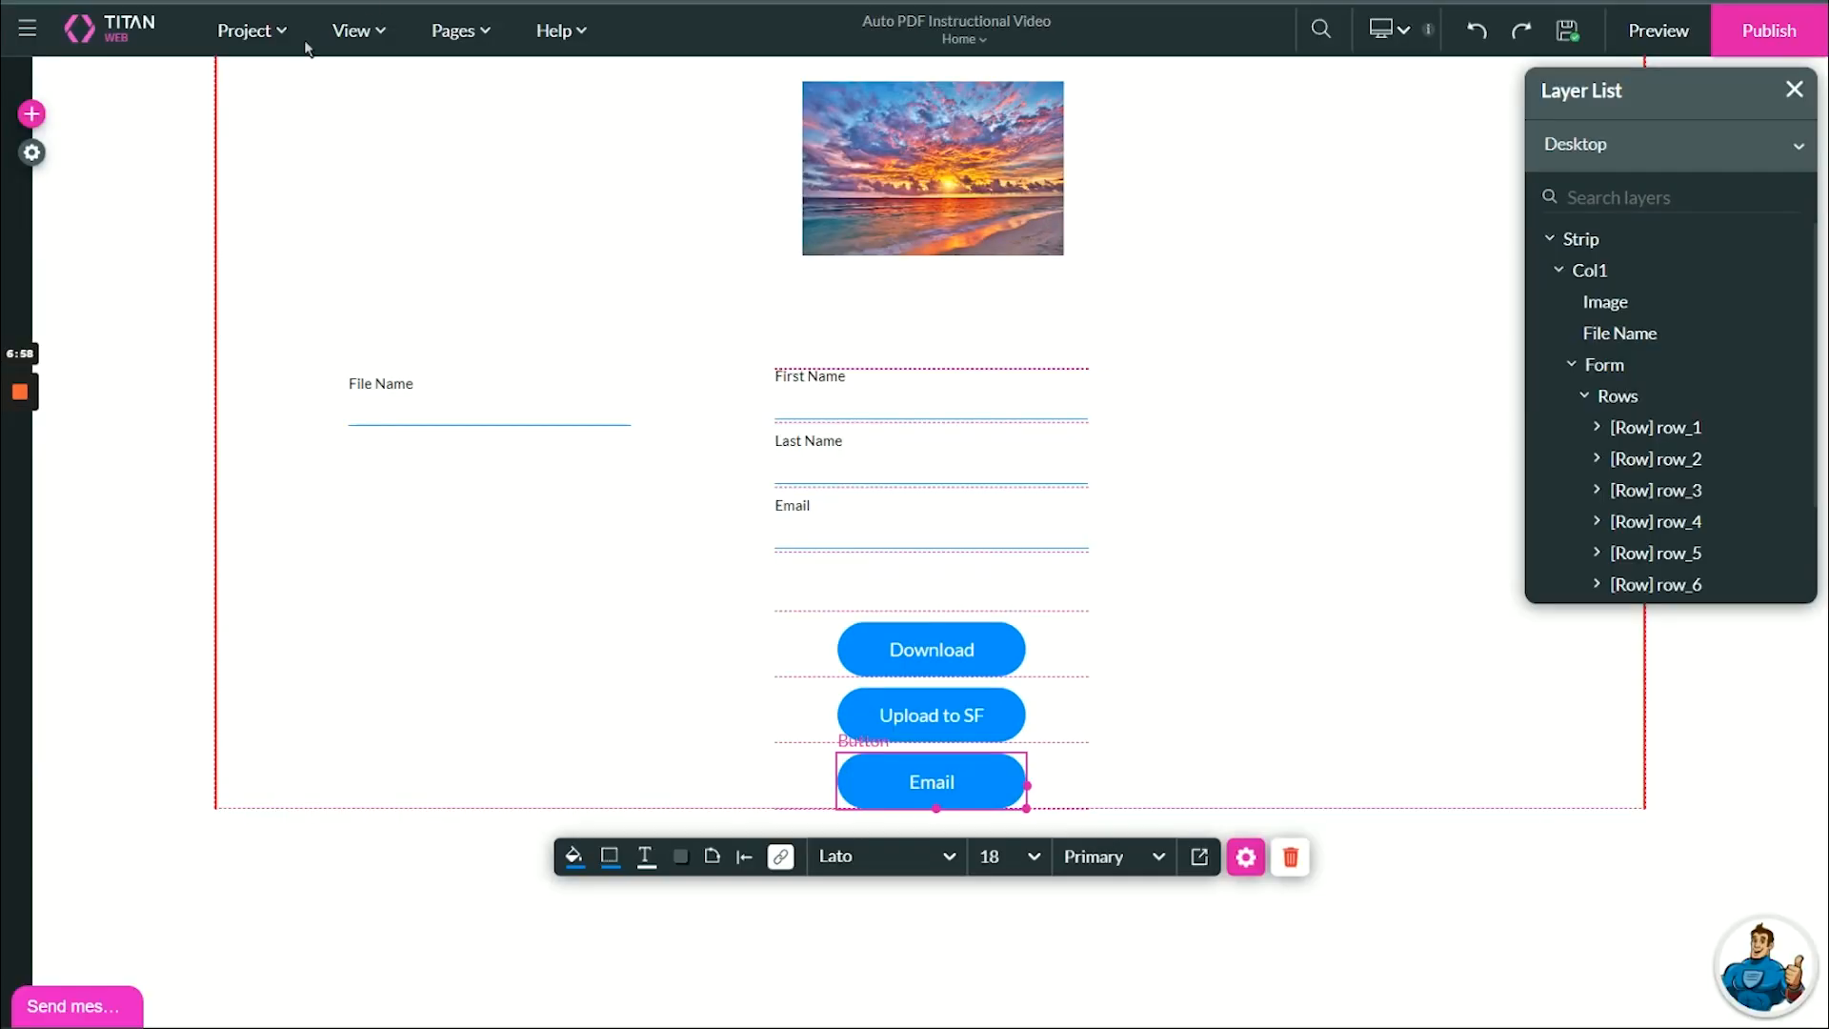
{"action": "left_click", "coordinate": [32, 153]}
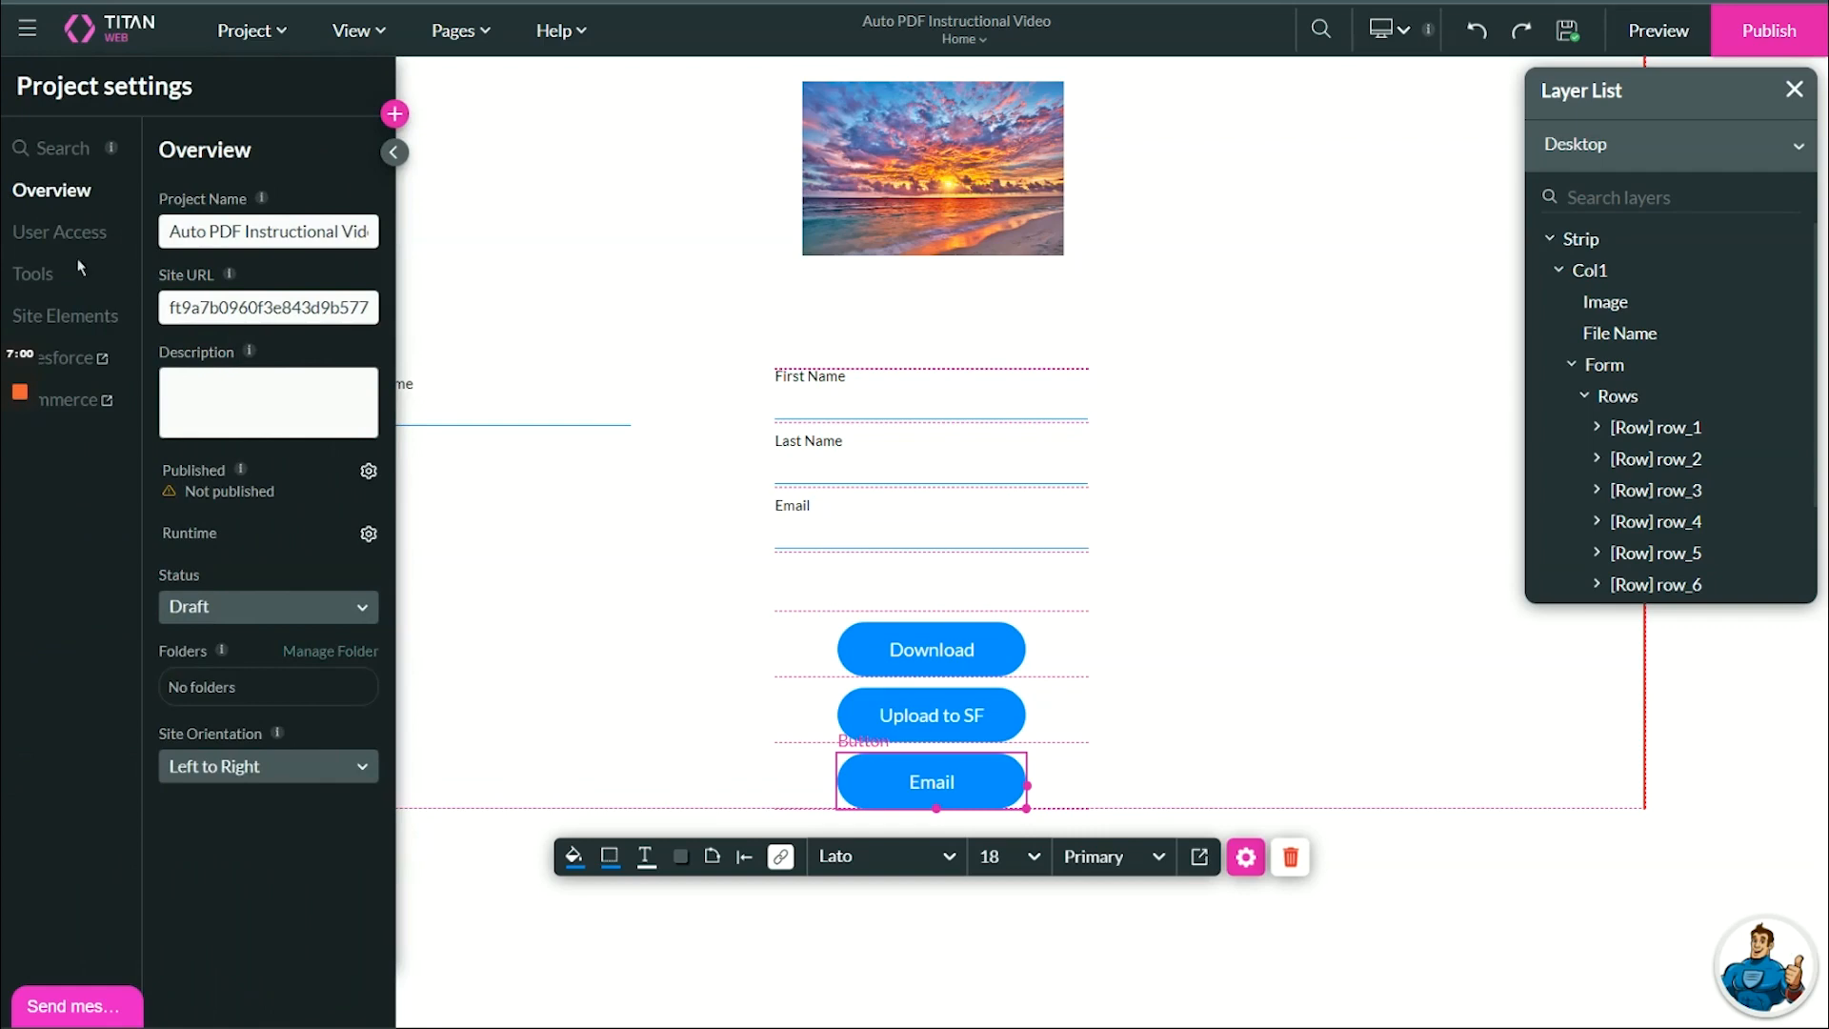
{"action": "left_click", "coordinate": [84, 350]}
{"action": "left_click", "coordinate": [450, 535]}
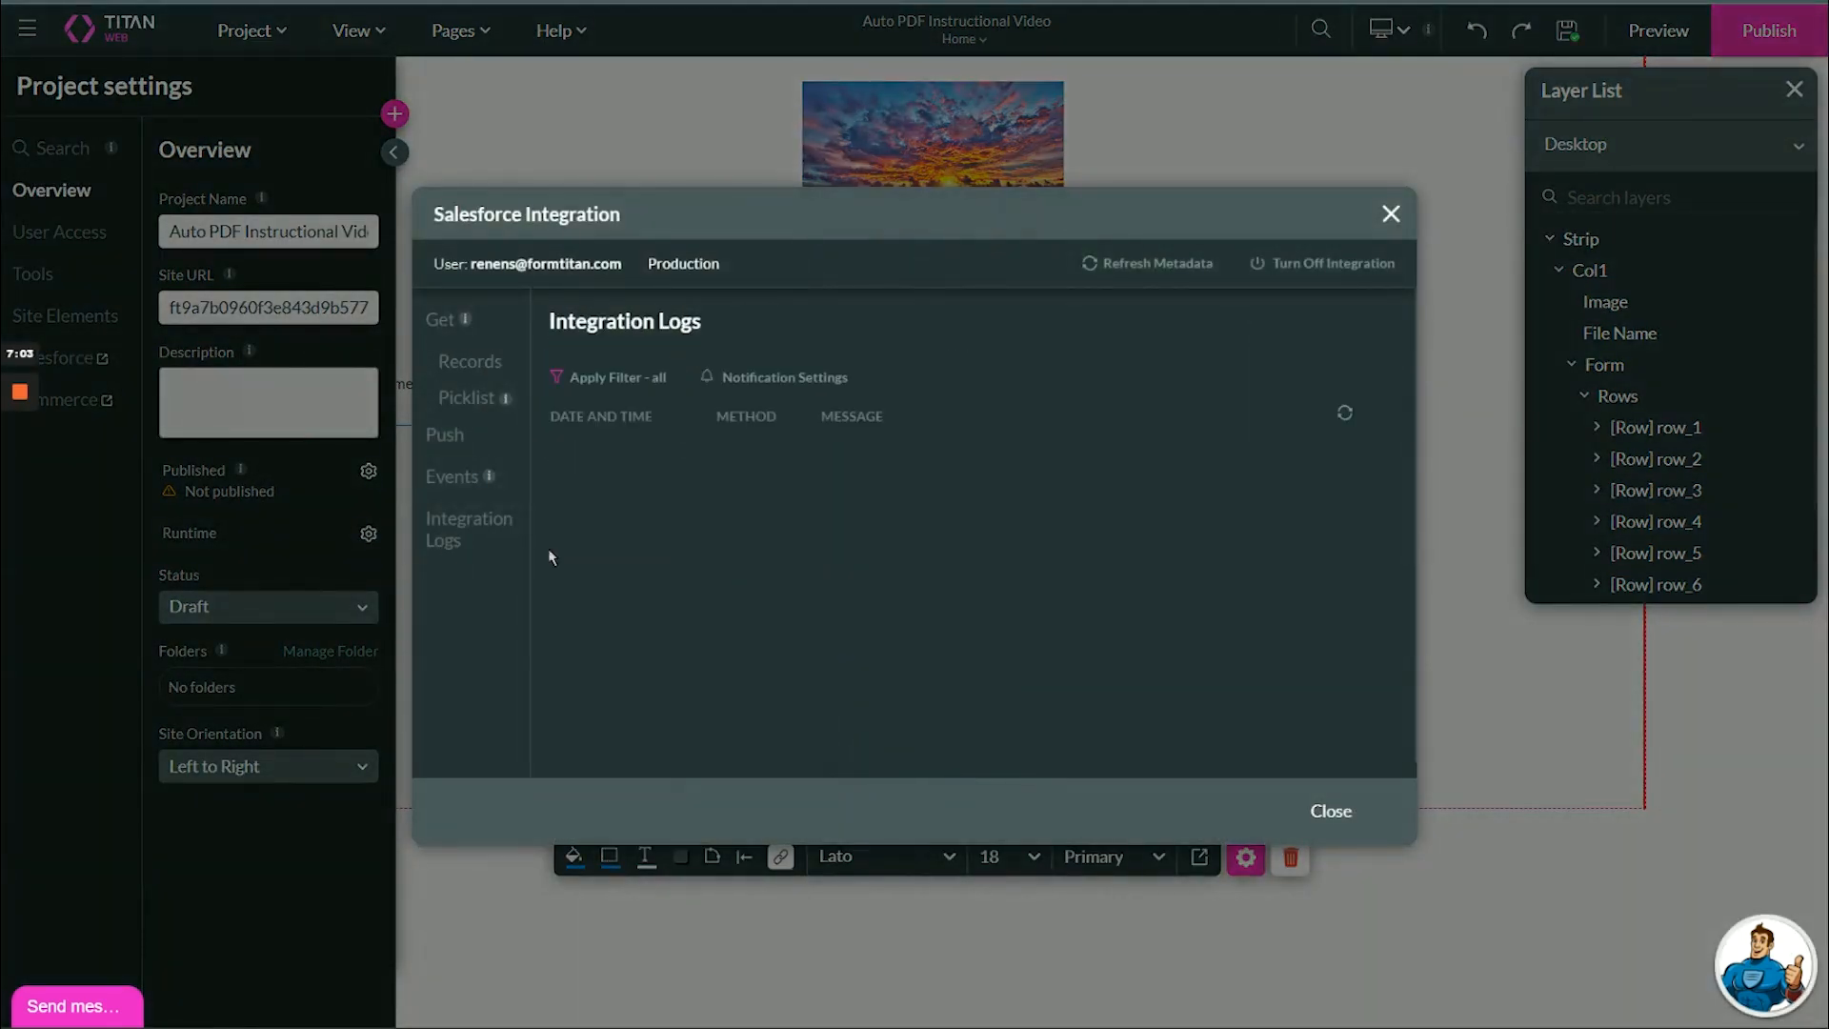
{"action": "left_click_drag", "start_coordinate": [819, 462], "coordinate": [1243, 460]}
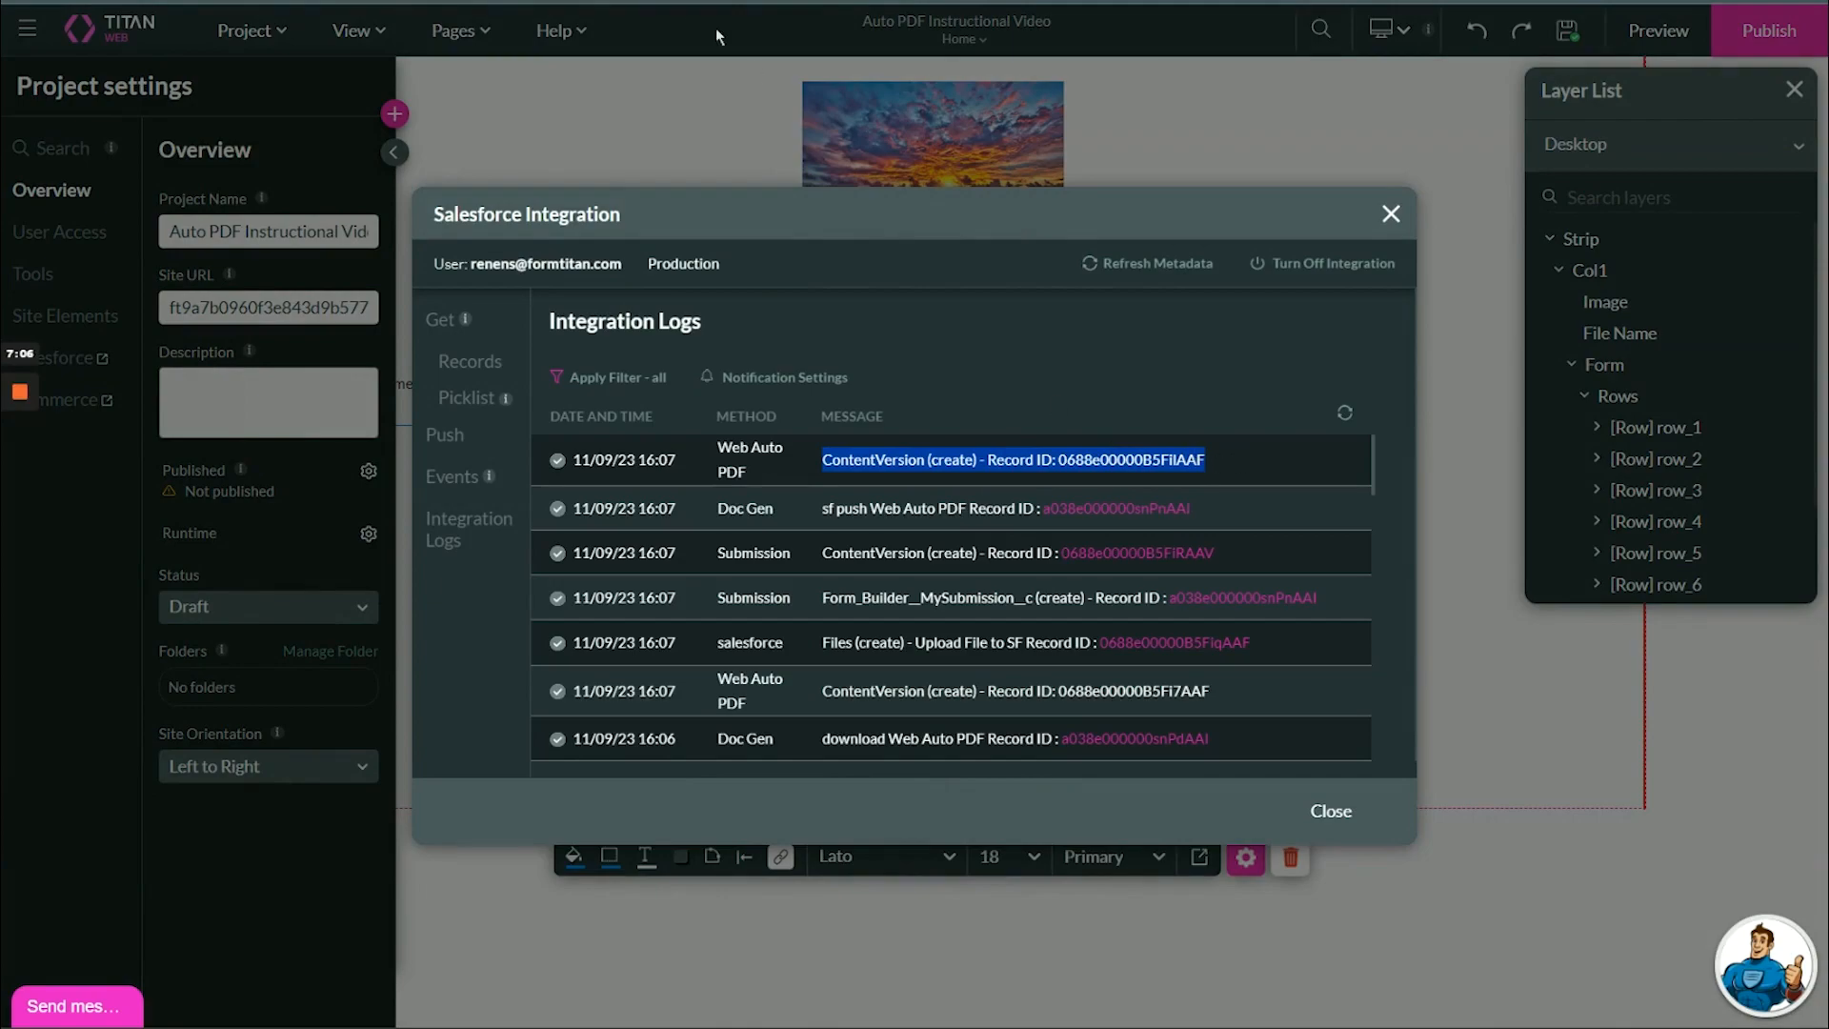
Send the PDF by email from the form preview and examine the received attachment in Gmail, returning to the preview.
{"action": "left_click", "coordinate": [714, 1]}
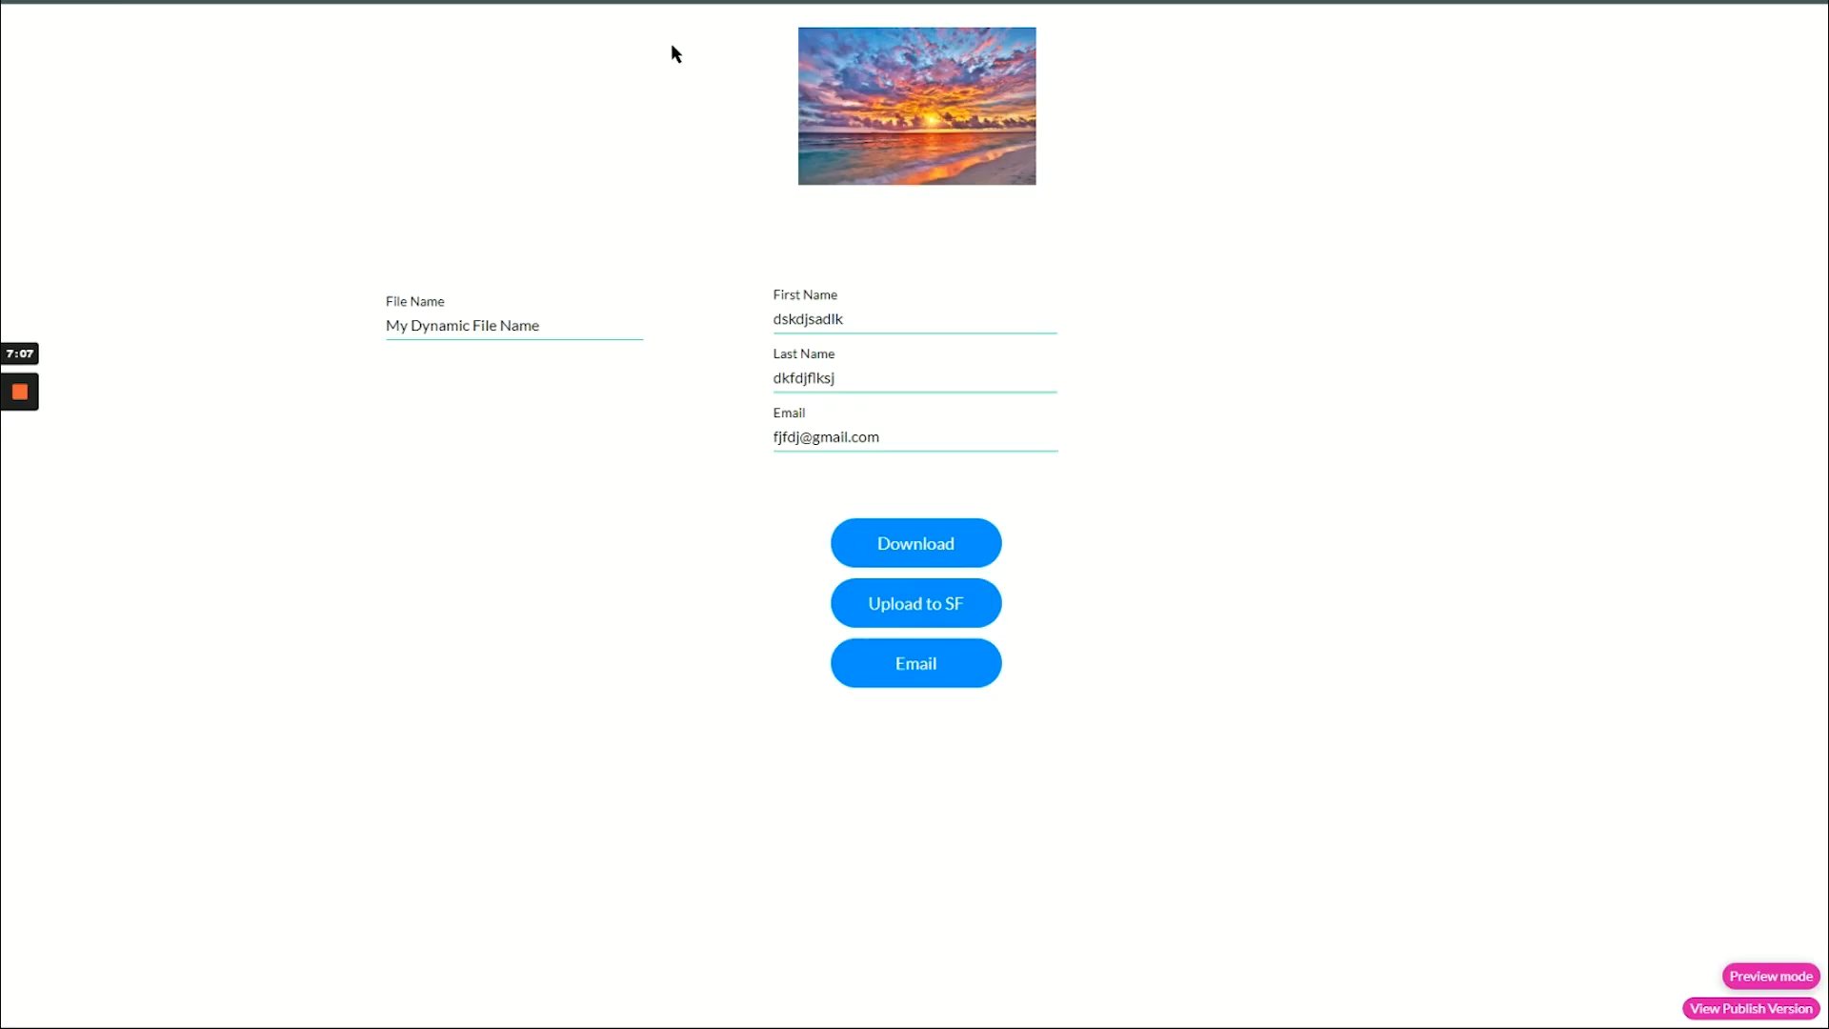
{"action": "left_click", "coordinate": [907, 662]}
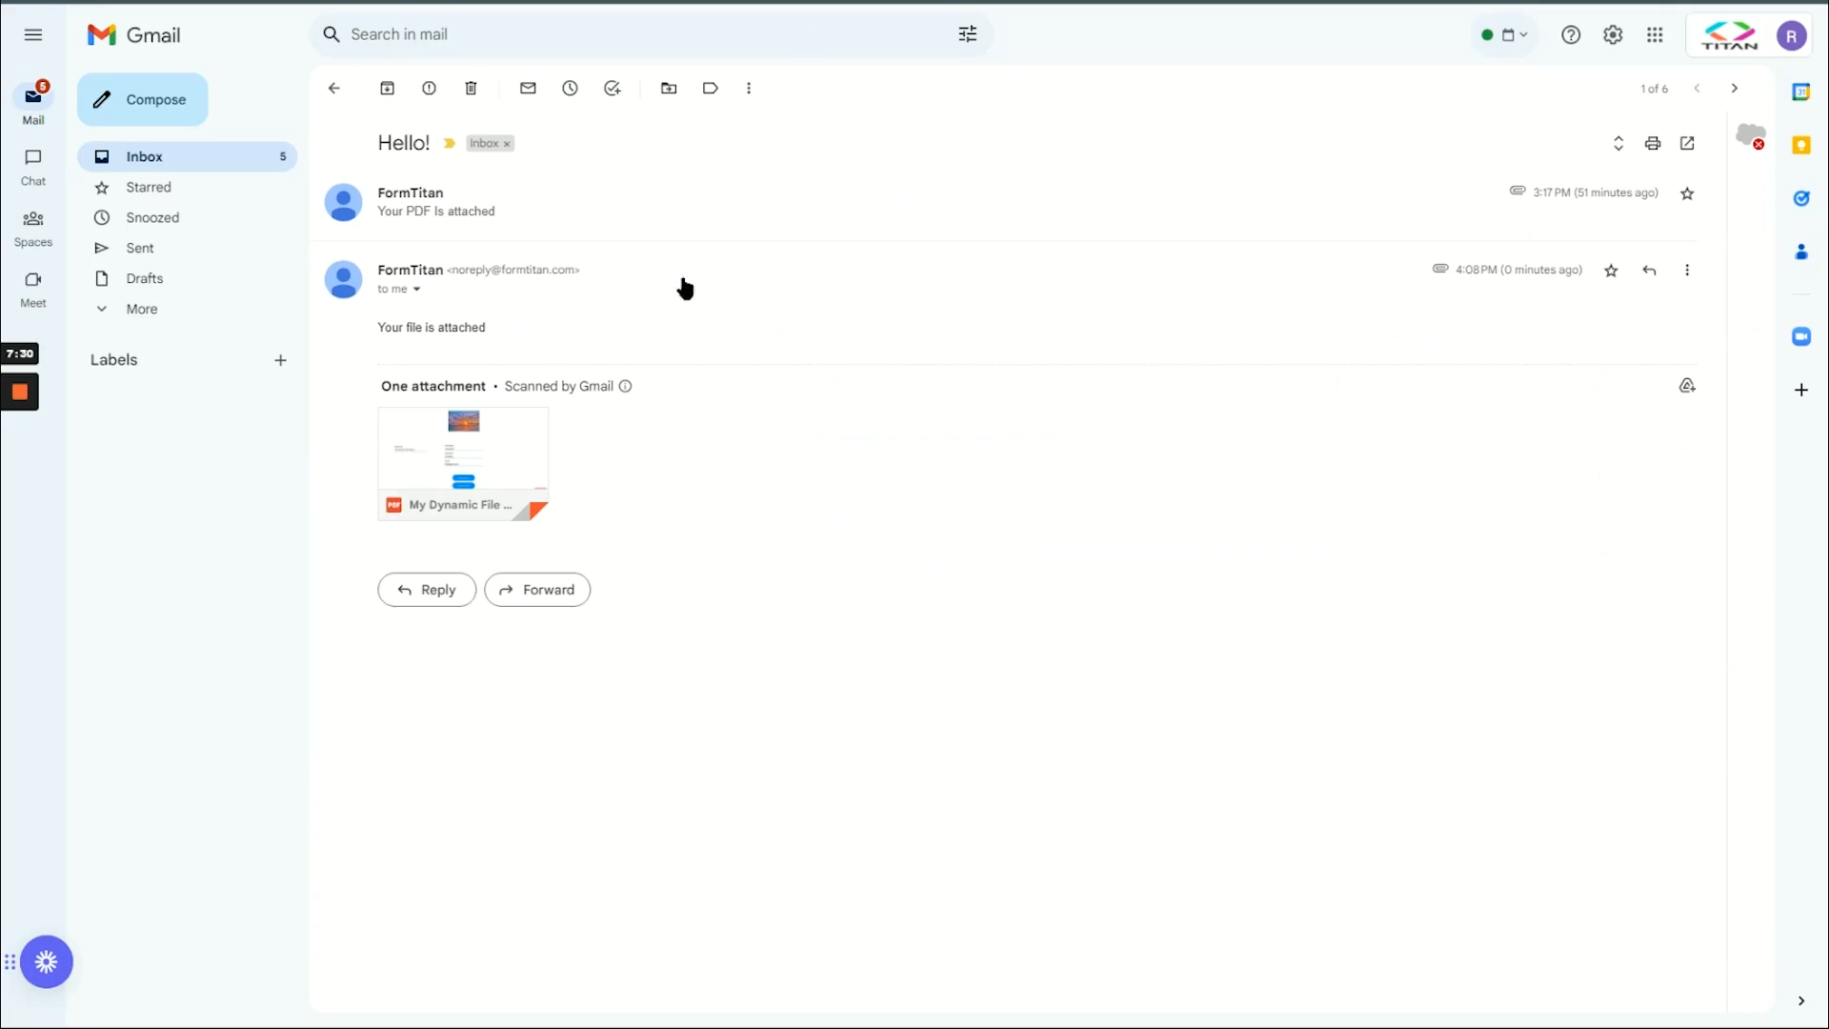
{"action": "left_click", "coordinate": [535, 427]}
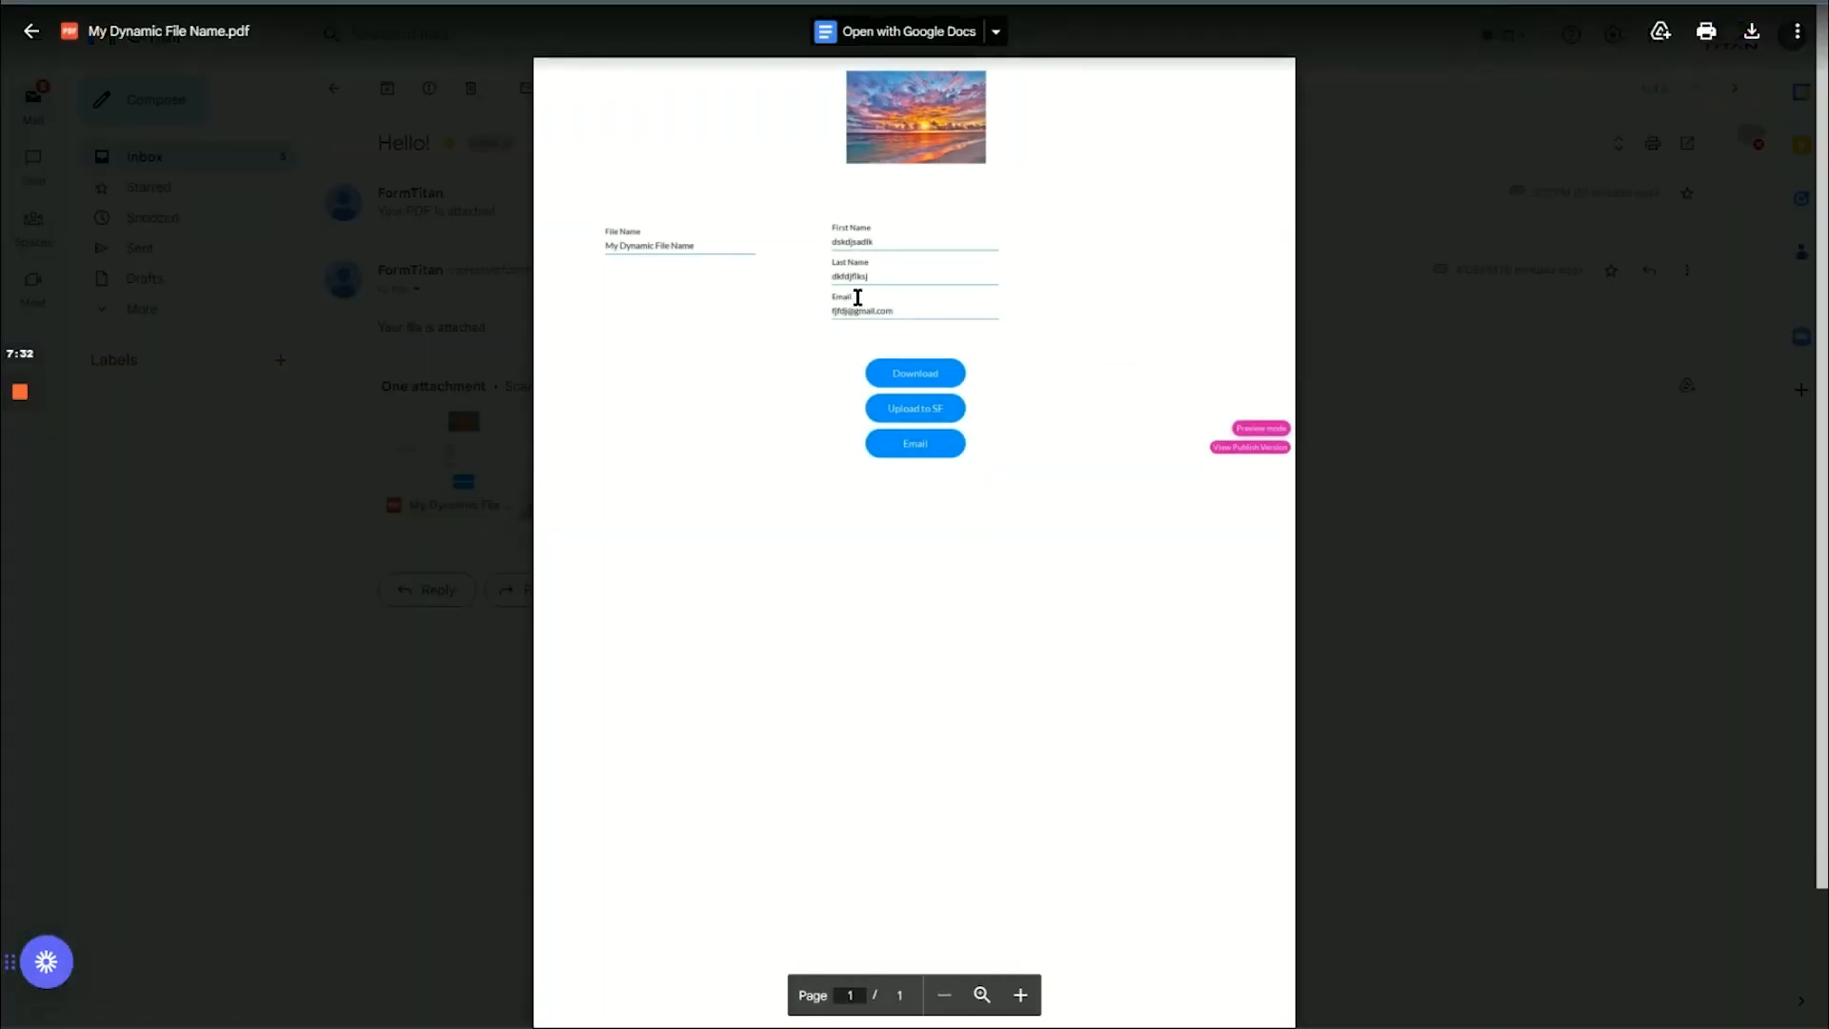
{"action": "key", "text": "ctrl+plus"}
{"action": "key", "text": "ctrl+plus"}
{"action": "key", "text": "ctrl+plus"}
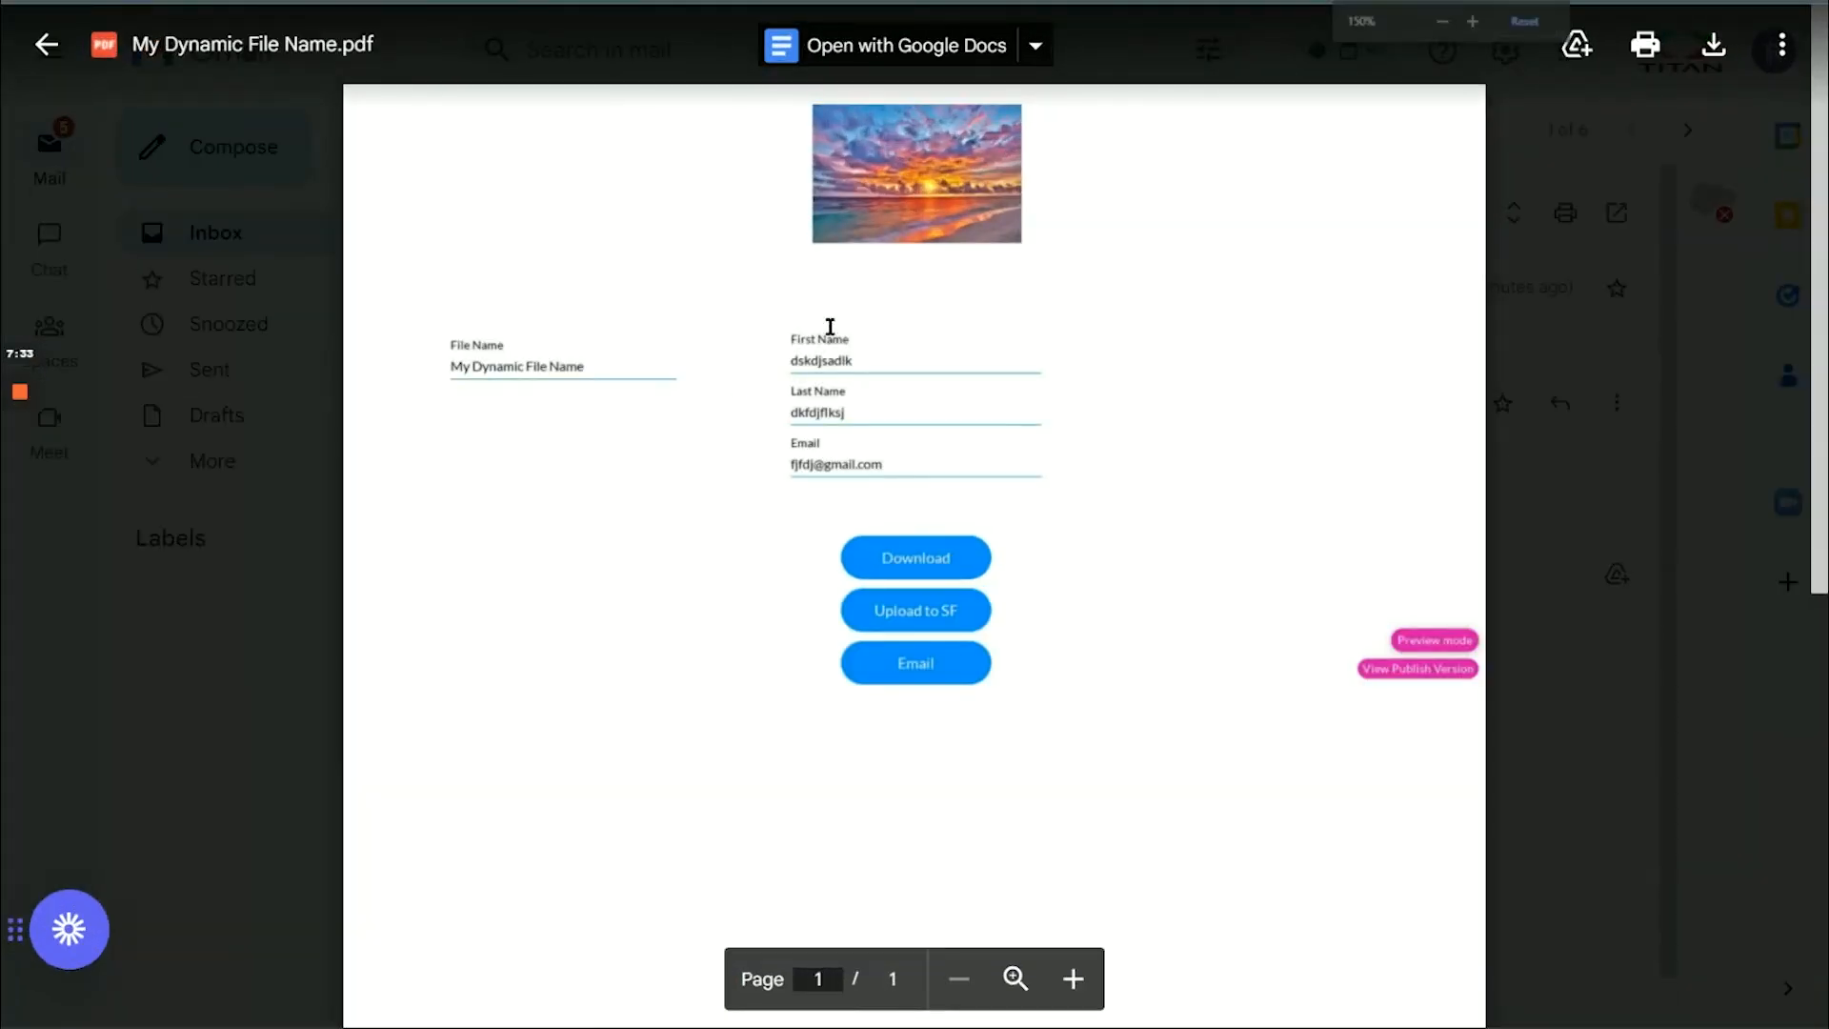
{"action": "left_click", "coordinate": [678, 2]}
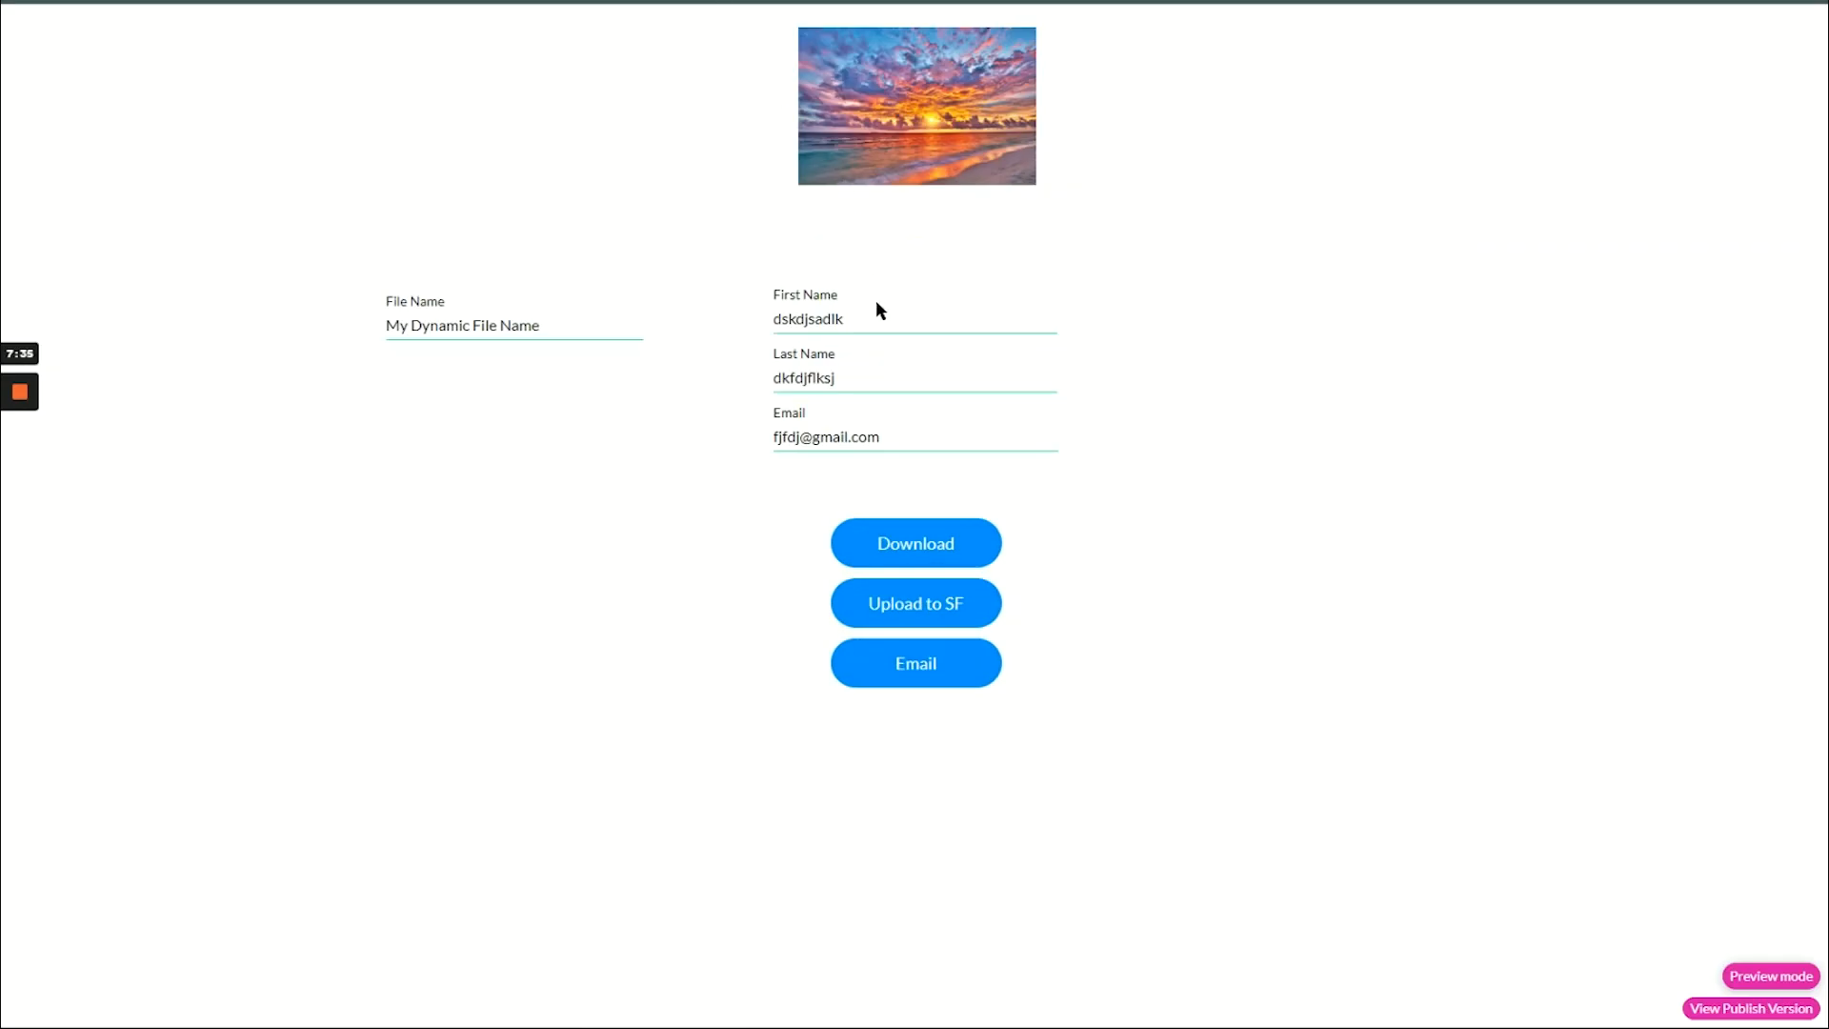